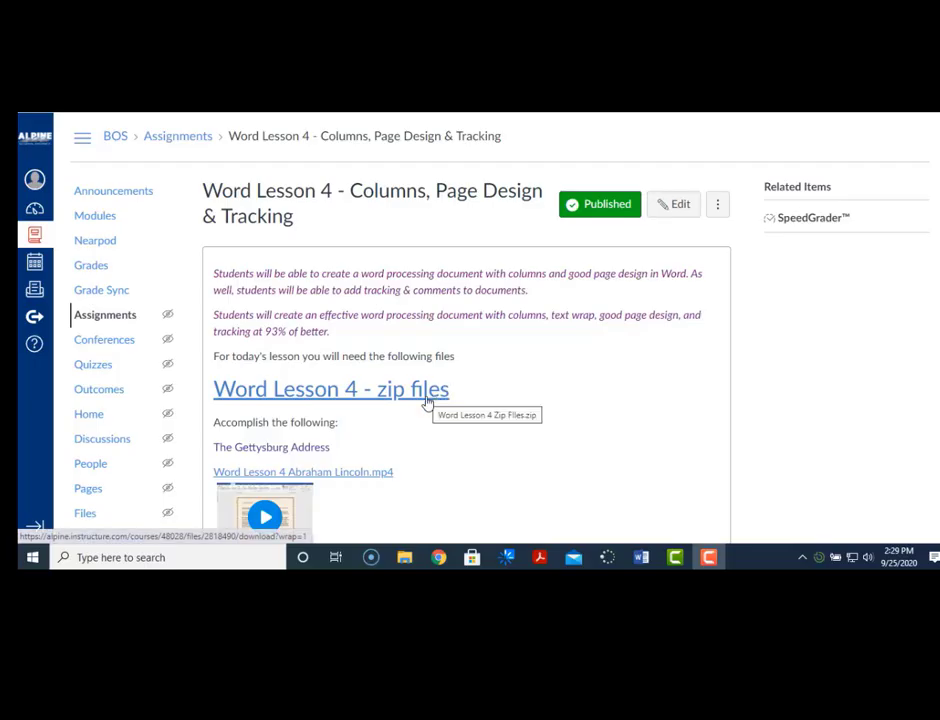
- Download the 'Word Lesson 4 - zip files' archive from the Canvas assignment page
{"action": "left_click", "coordinate": [362, 402]}
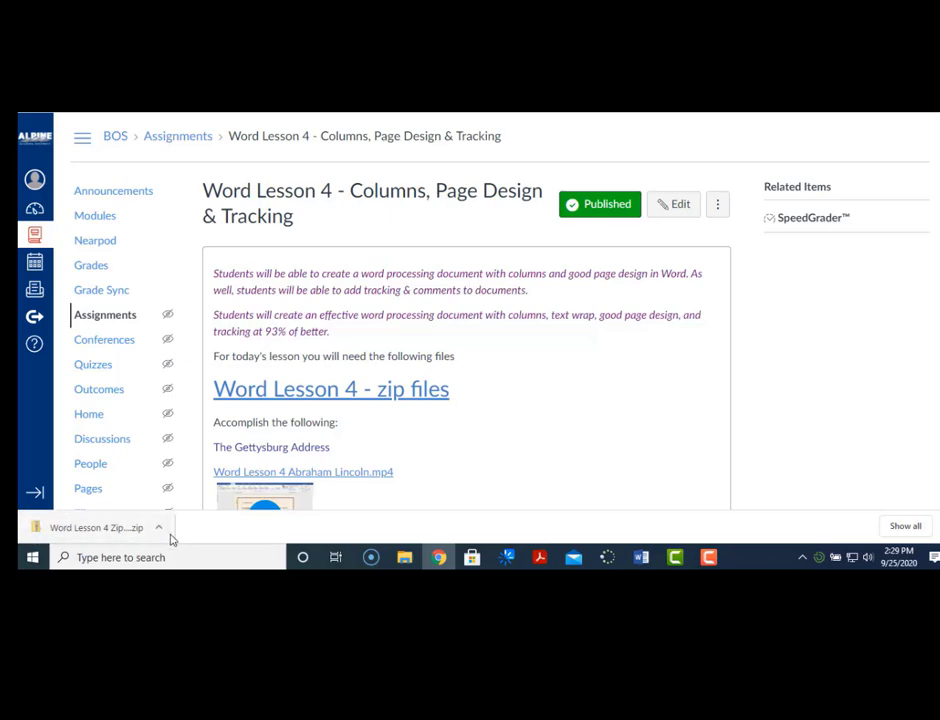
- Show the downloaded zip in File Explorer and browse into its Word Lesson 4 Zip Files folder
{"action": "left_click", "coordinate": [160, 530]}
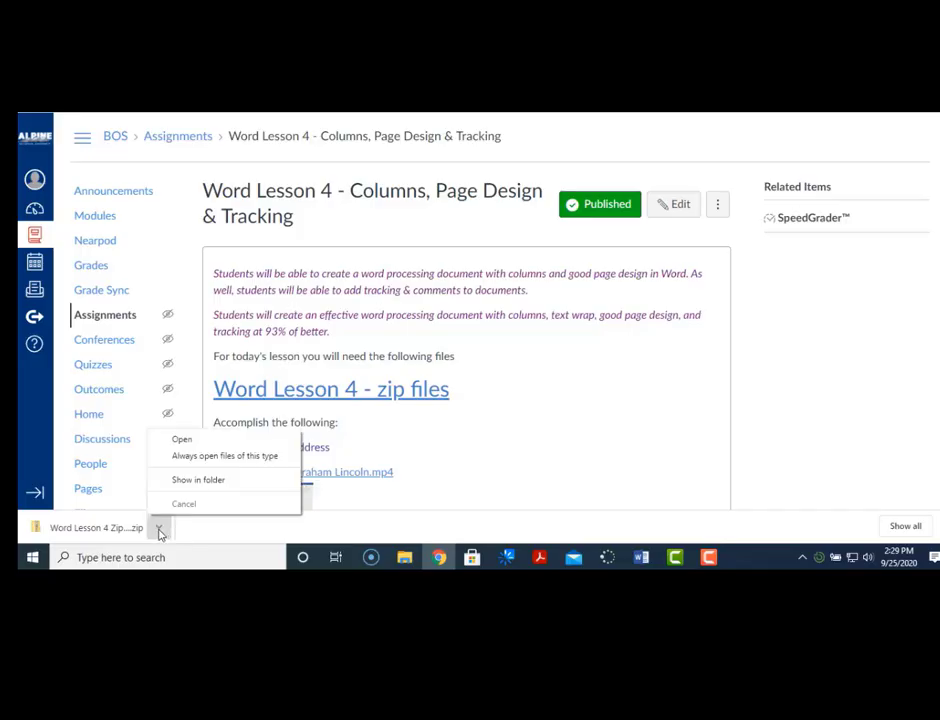
{"action": "left_click", "coordinate": [208, 484]}
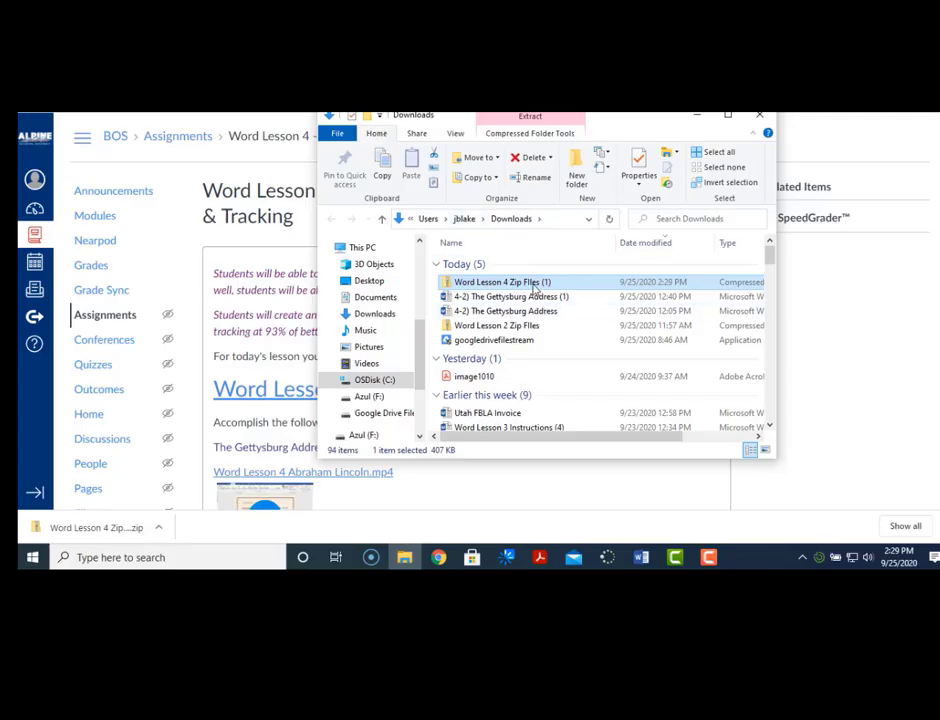
{"action": "double_click", "coordinate": [534, 289]}
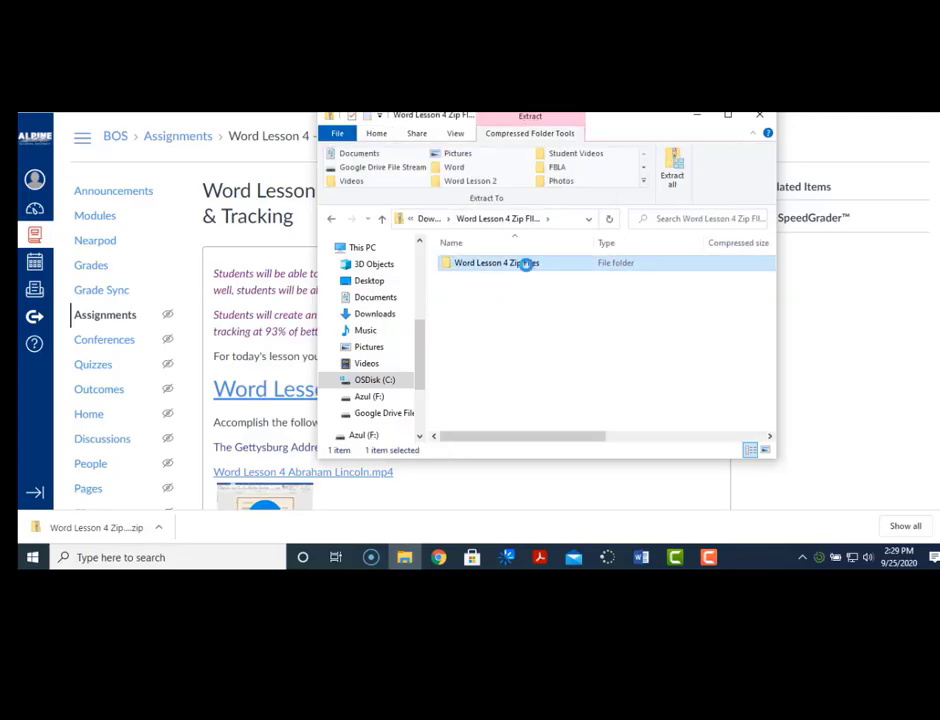
{"action": "double_click", "coordinate": [525, 262]}
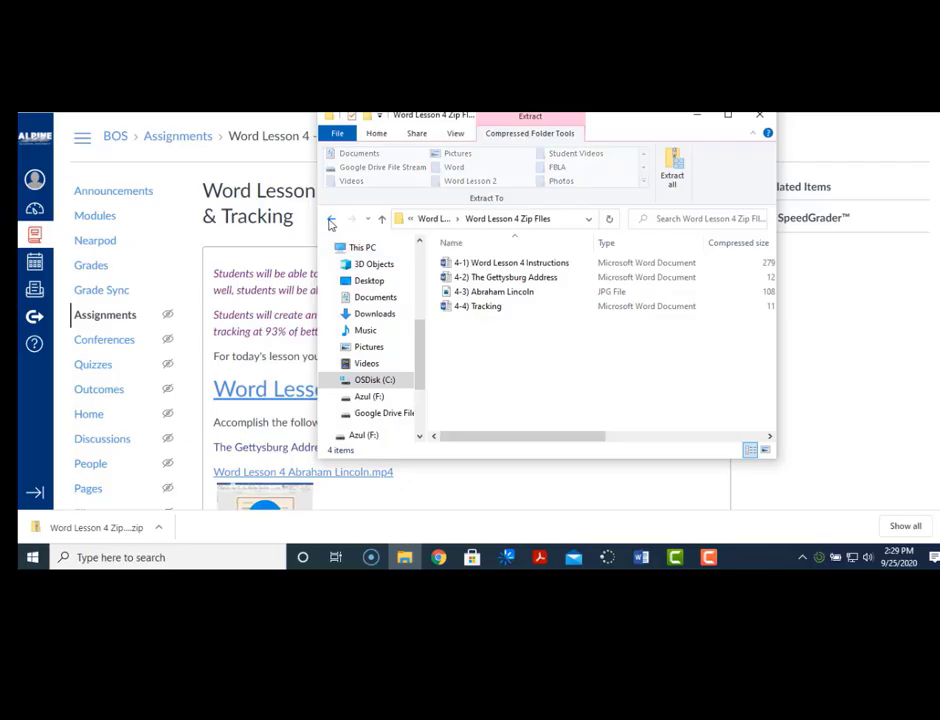
- Return to Downloads, select the Word Lesson 4 zip, and bring up its Extract options
{"action": "left_click", "coordinate": [331, 219]}
{"action": "left_click", "coordinate": [331, 219]}
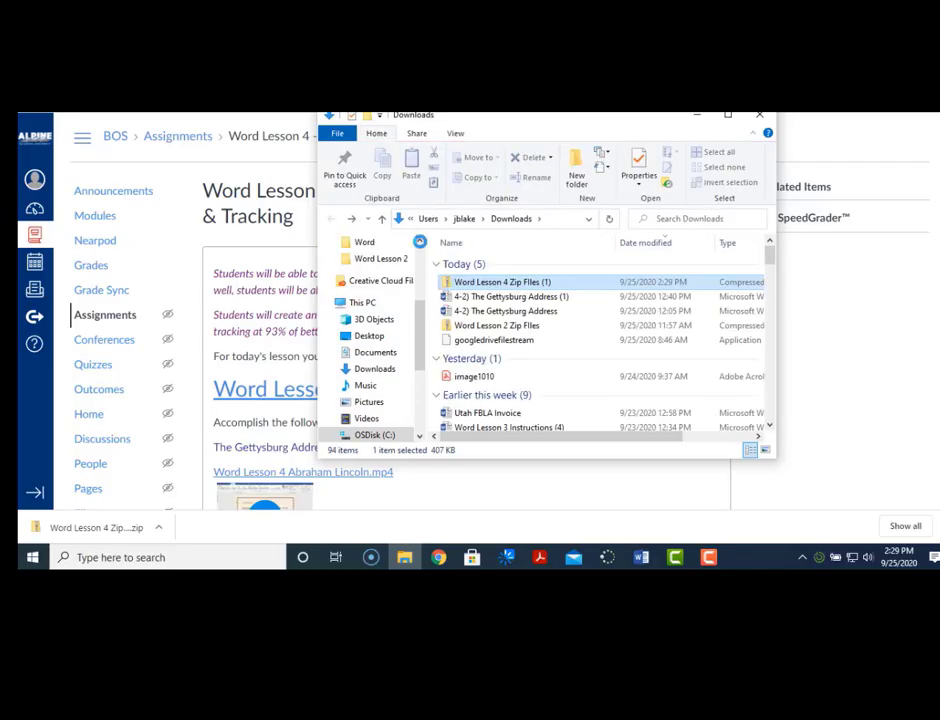
{"action": "left_click", "coordinate": [537, 285]}
{"action": "left_click", "coordinate": [598, 276]}
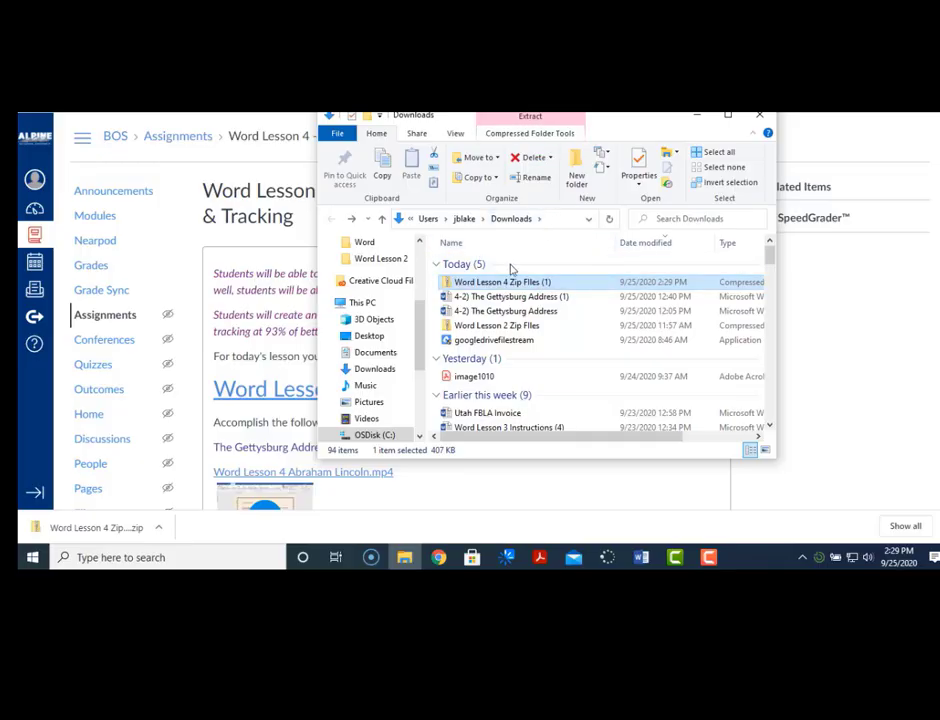
{"action": "left_click", "coordinate": [530, 117]}
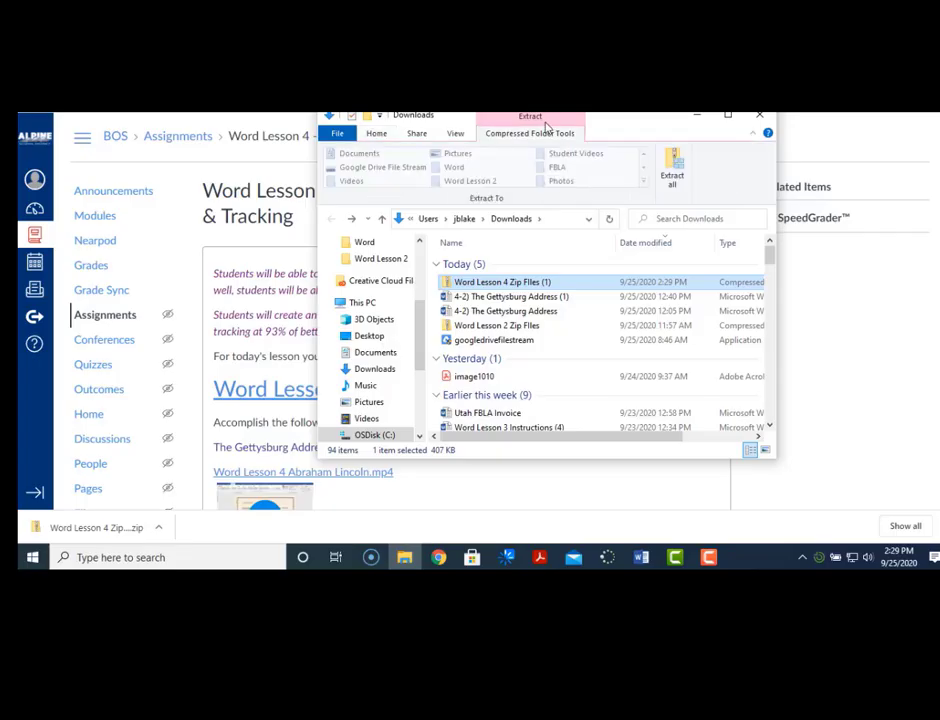
- Extract all the lesson files into G:\My Drive\BOS\Word on Google Drive
{"action": "left_click", "coordinate": [678, 176]}
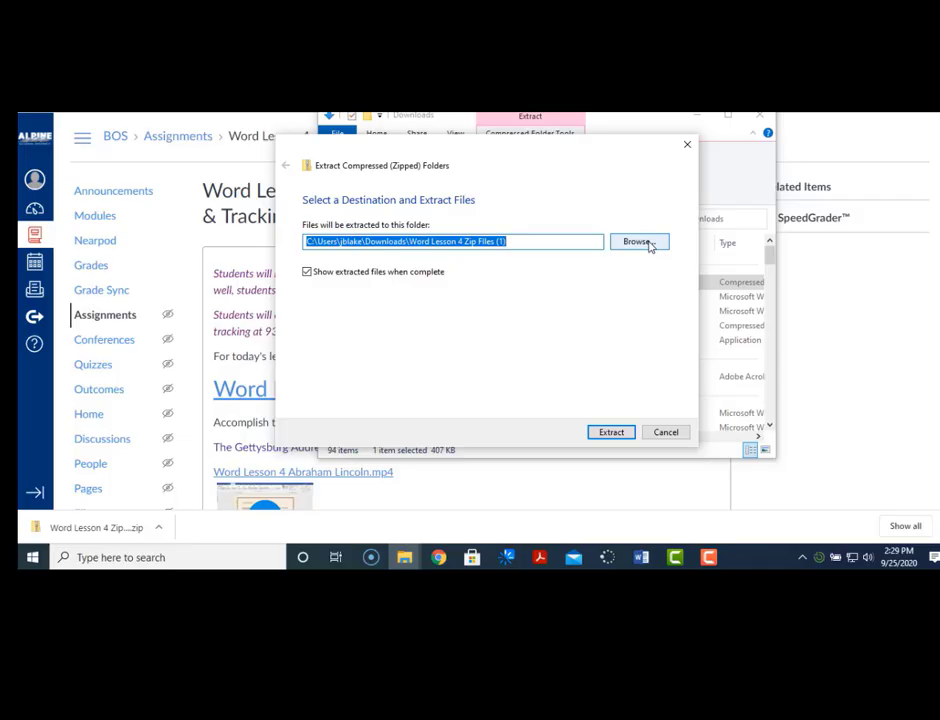
{"action": "left_click", "coordinate": [648, 244]}
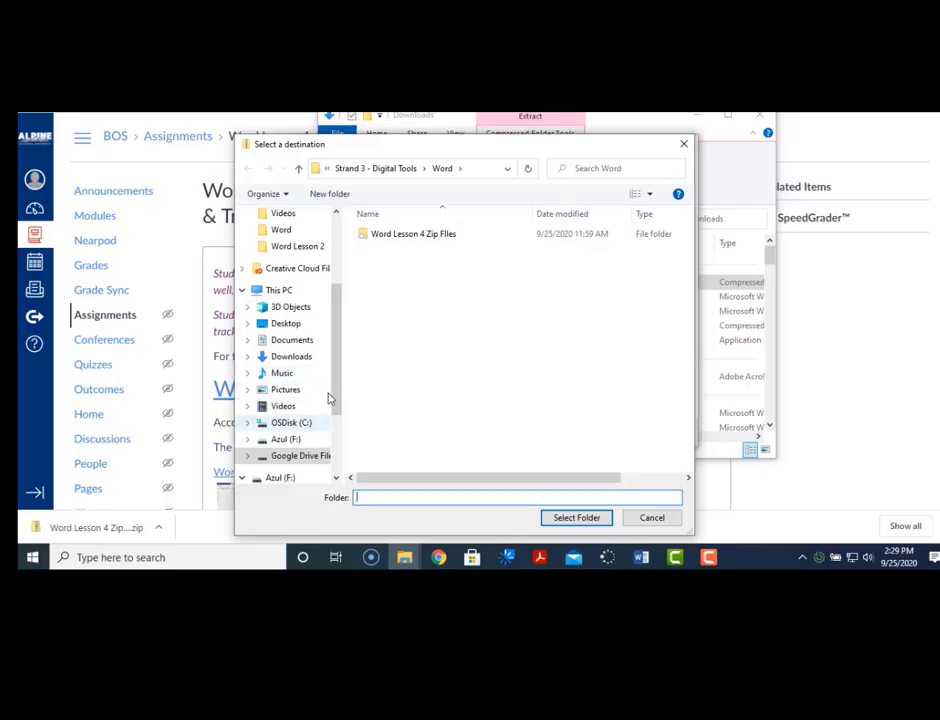
{"action": "left_click_drag", "start_coordinate": [336, 364], "coordinate": [336, 321]}
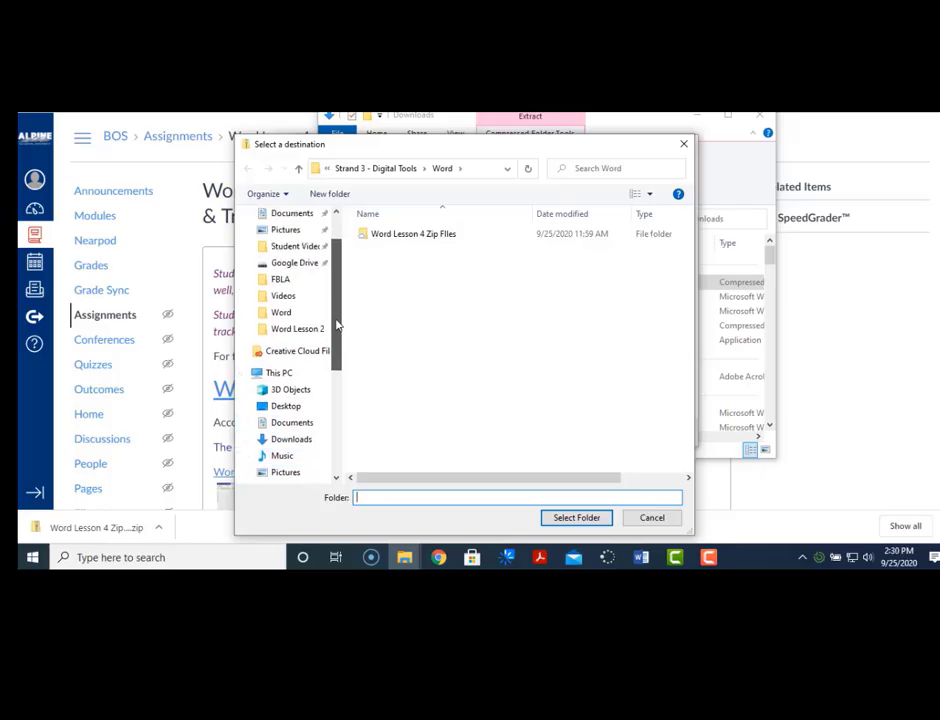
{"action": "left_click", "coordinate": [307, 270]}
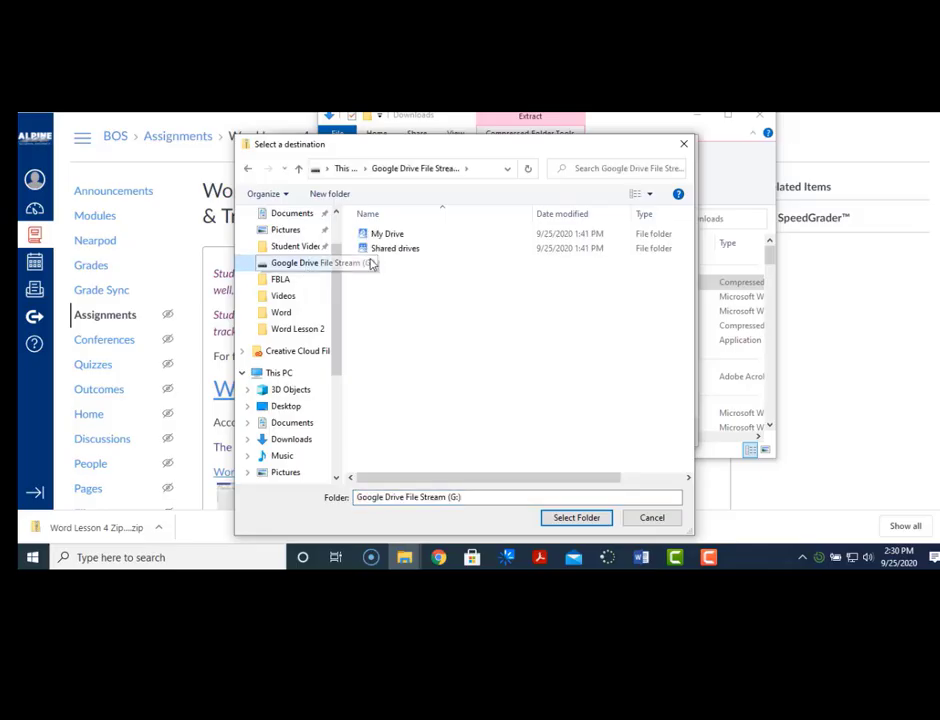
{"action": "left_click", "coordinate": [395, 235]}
{"action": "double_click", "coordinate": [395, 235]}
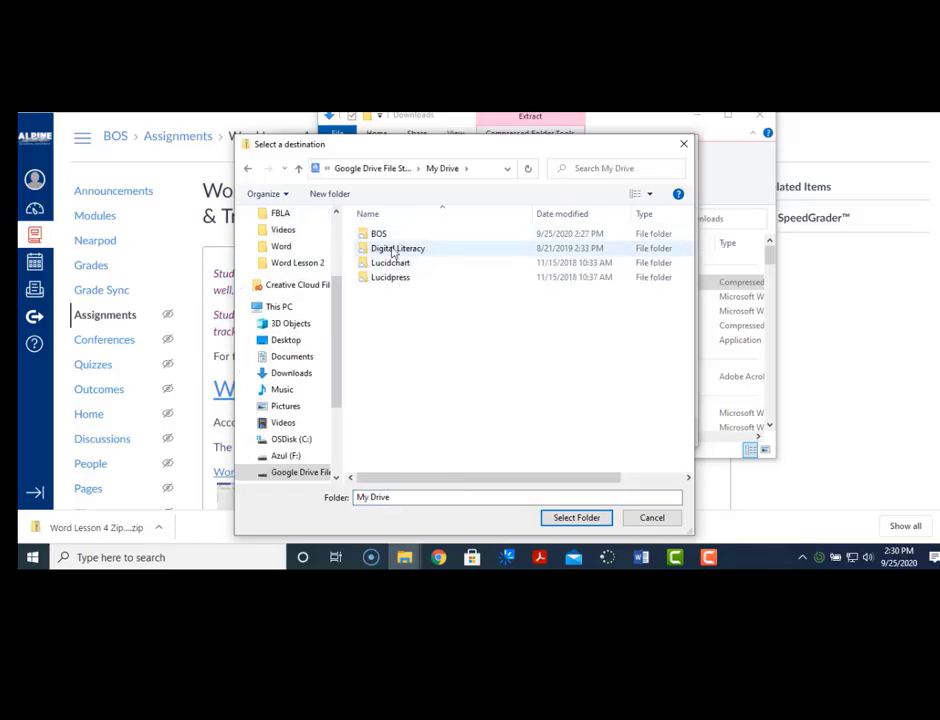
{"action": "left_click", "coordinate": [394, 237]}
{"action": "double_click", "coordinate": [397, 237]}
{"action": "left_click", "coordinate": [401, 239]}
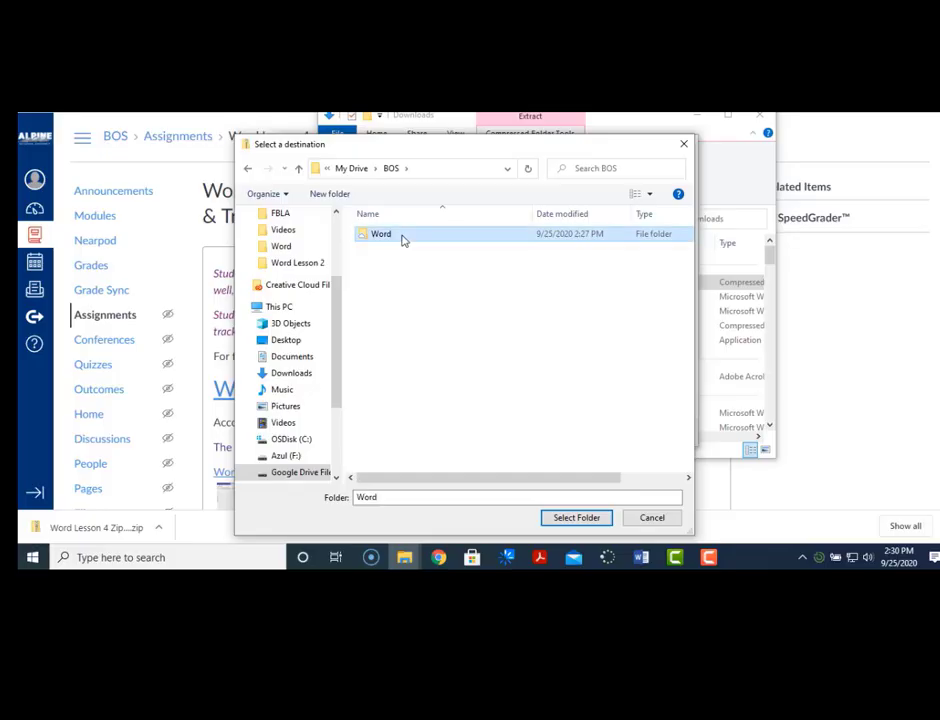
{"action": "double_click", "coordinate": [401, 239]}
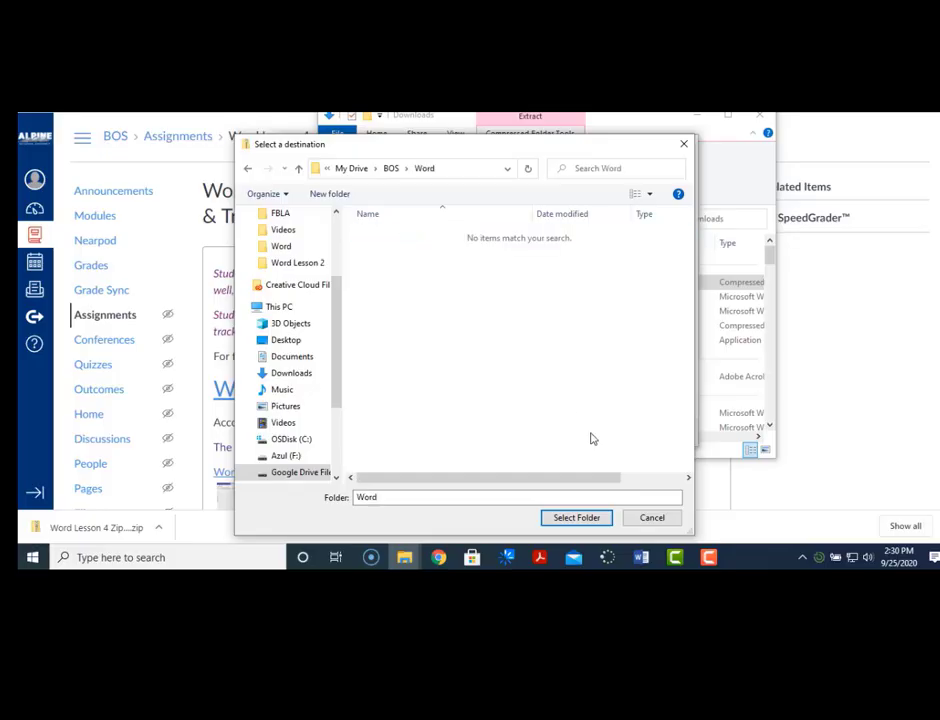
{"action": "left_click", "coordinate": [594, 518]}
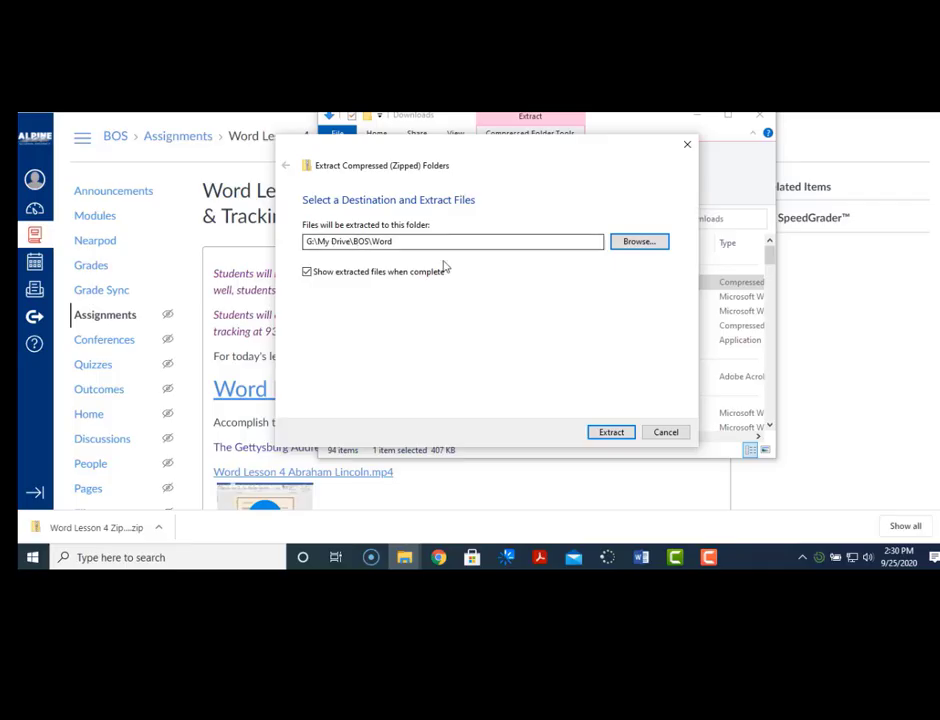
{"action": "left_click", "coordinate": [612, 432]}
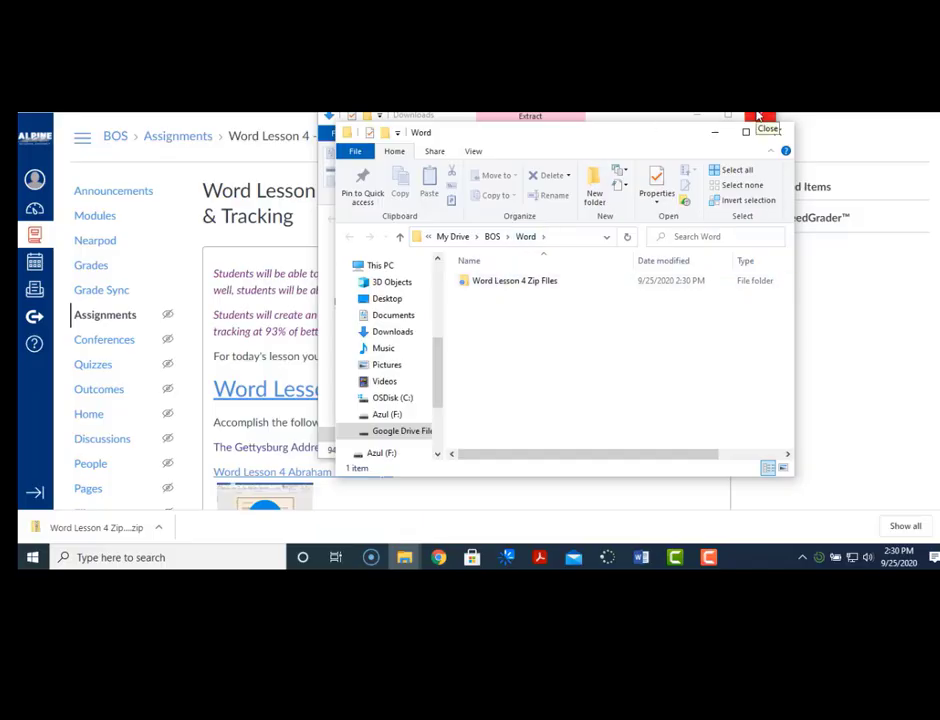
- Close Downloads, read '1-1) The Gettysburg Address Instructions', then close it
{"action": "left_click", "coordinate": [758, 116]}
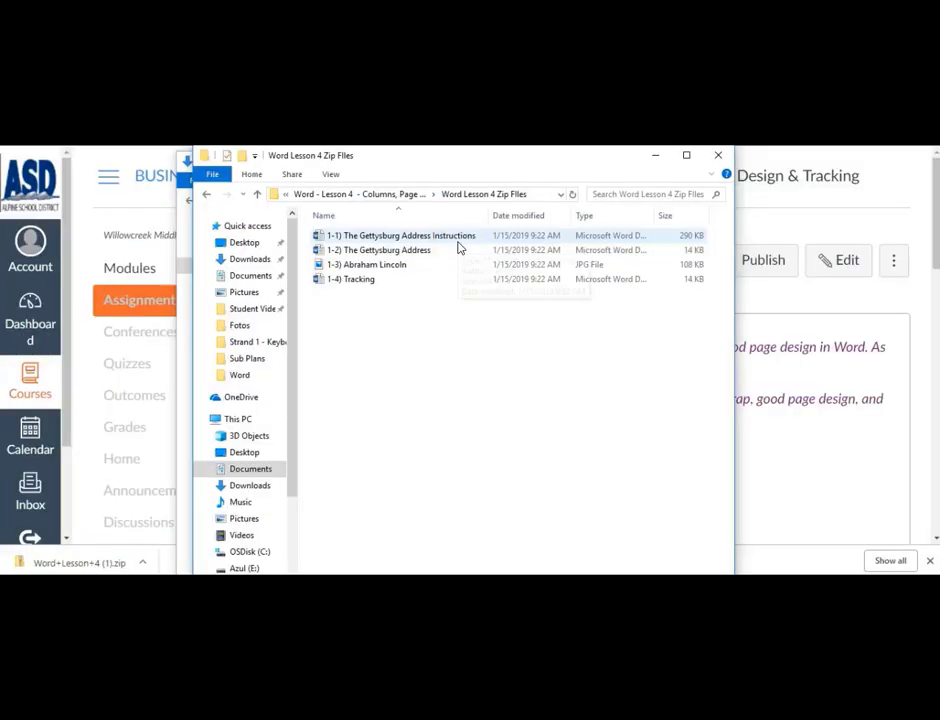
{"action": "double_click", "coordinate": [457, 237]}
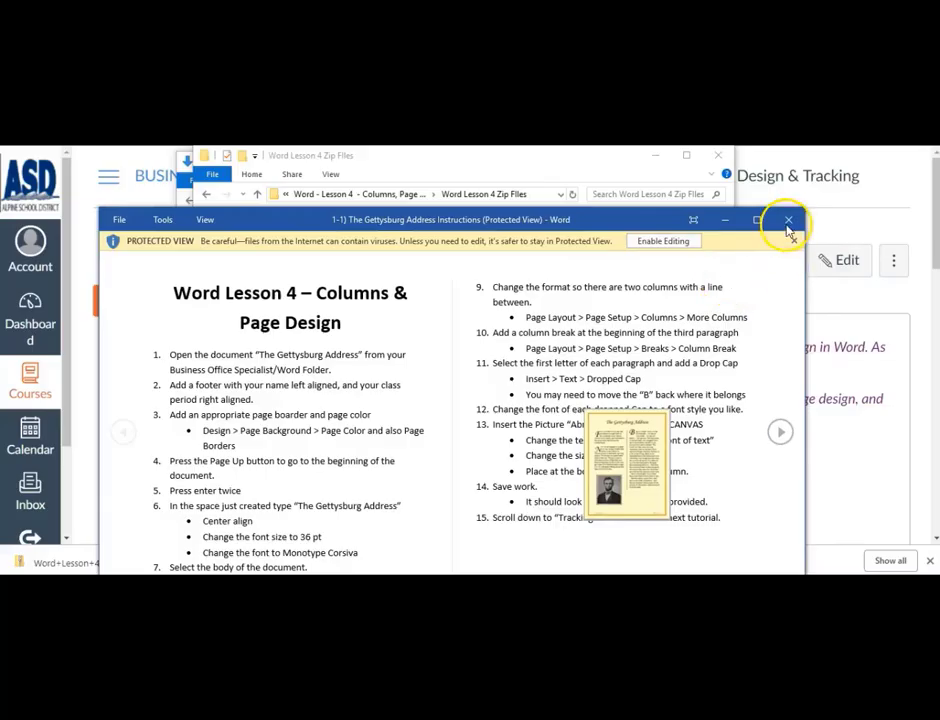
{"action": "left_click", "coordinate": [789, 222]}
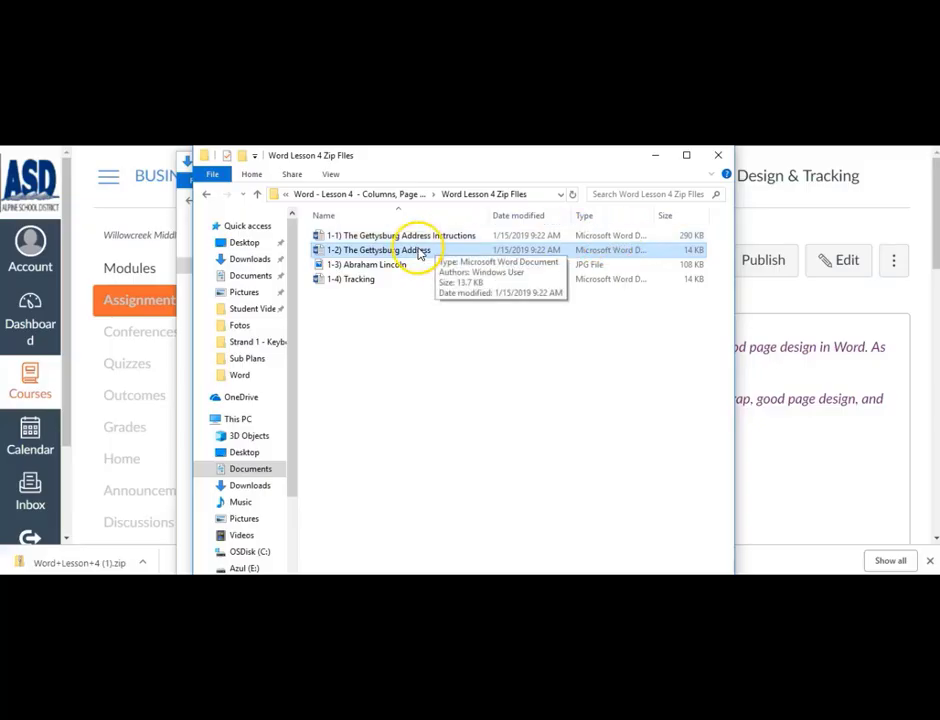
- Open '1-2) The Gettysburg Address', enable editing, and maximize the Word window
{"action": "double_click", "coordinate": [418, 251]}
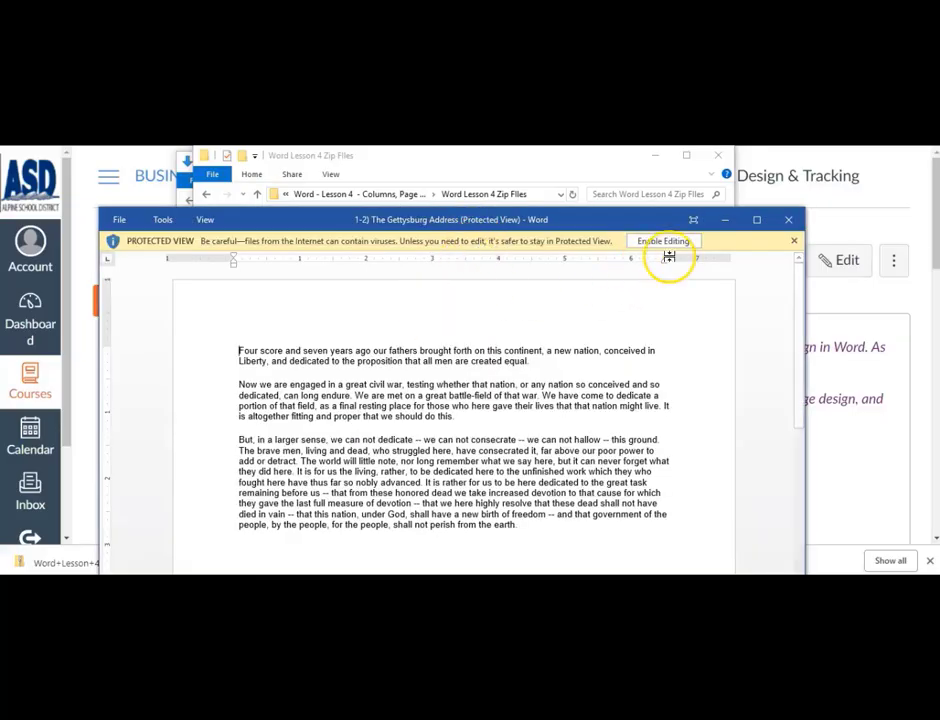
{"action": "left_click", "coordinate": [665, 242]}
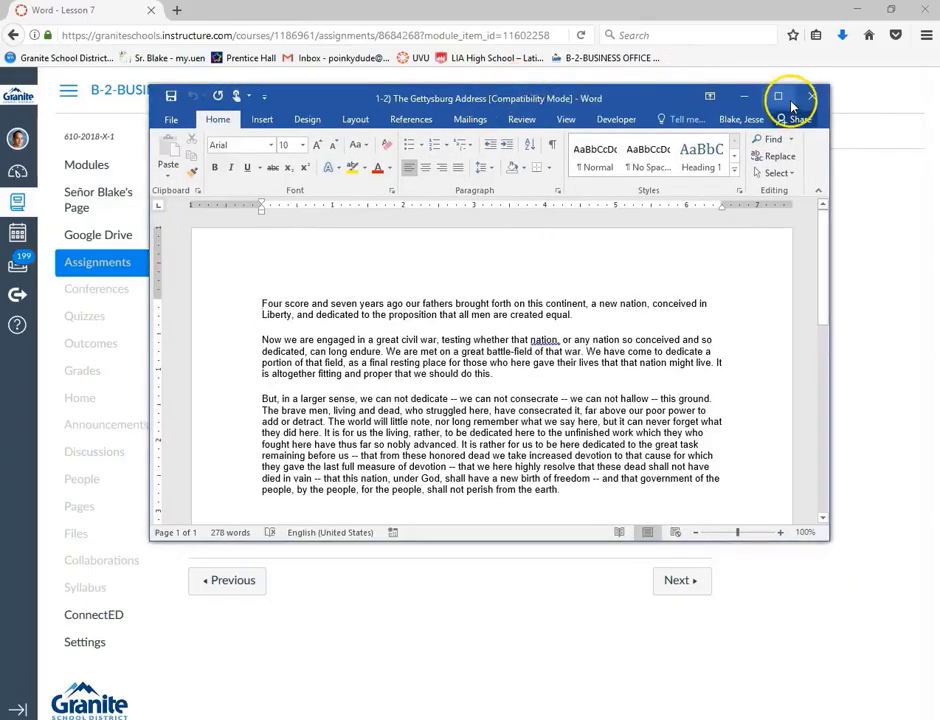
{"action": "left_click", "coordinate": [789, 99]}
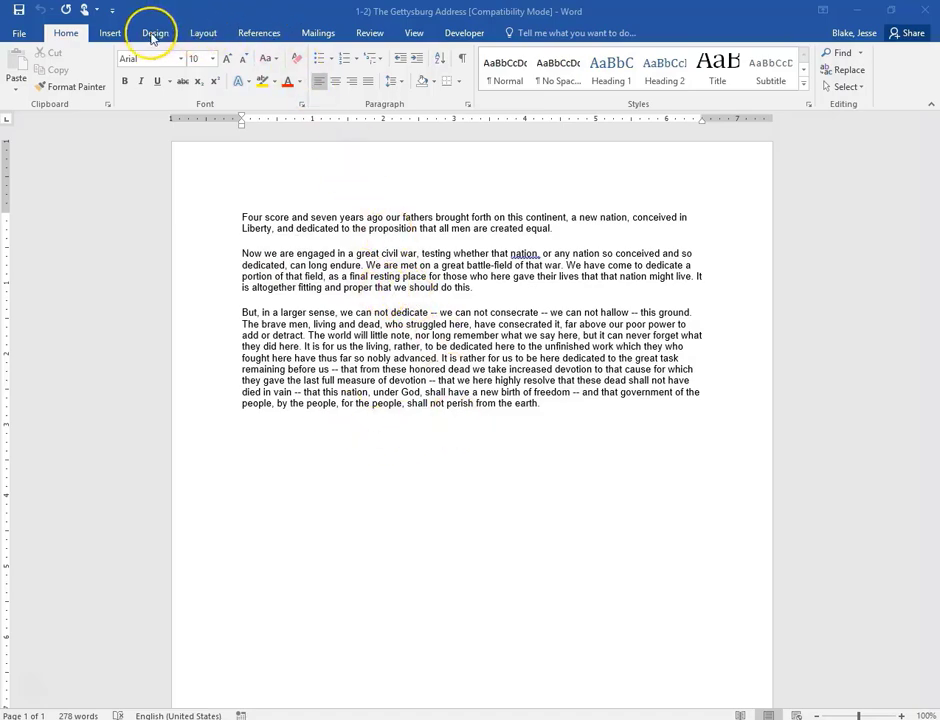
- Insert a blank three-part footer and enter the student's name on the left
{"action": "left_click", "coordinate": [110, 33]}
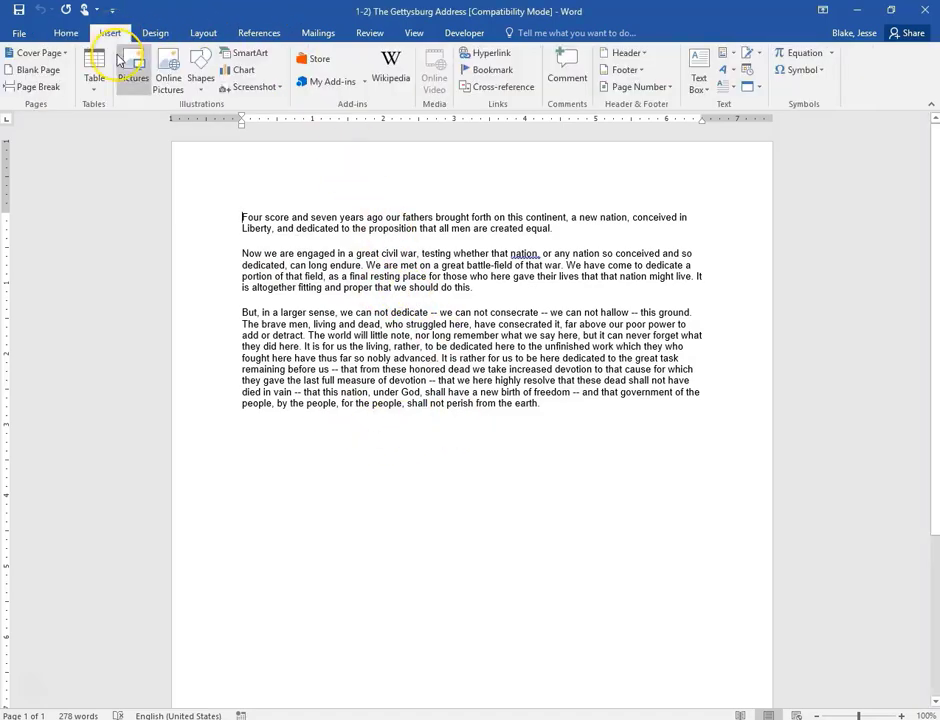
{"action": "left_click", "coordinate": [628, 67]}
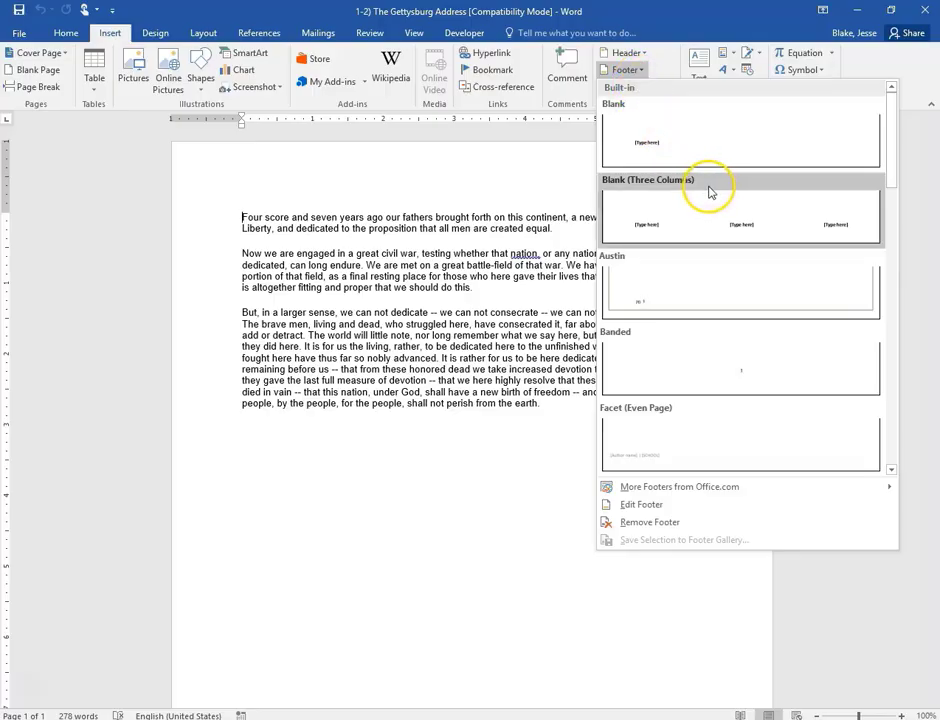
{"action": "left_click", "coordinate": [722, 224]}
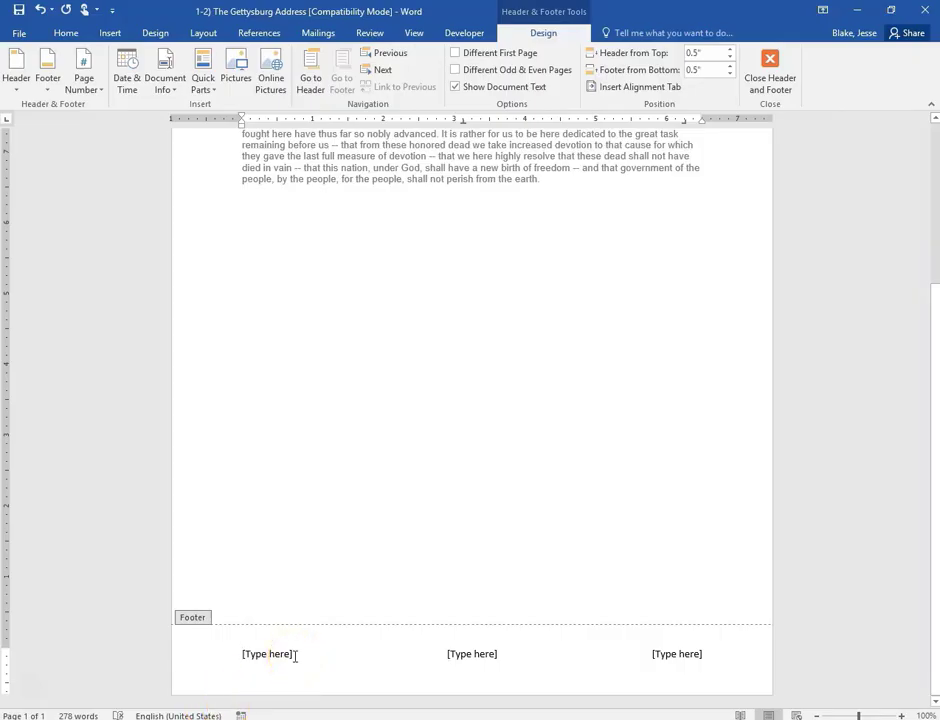
{"action": "type", "text": "Sr. Blak"}
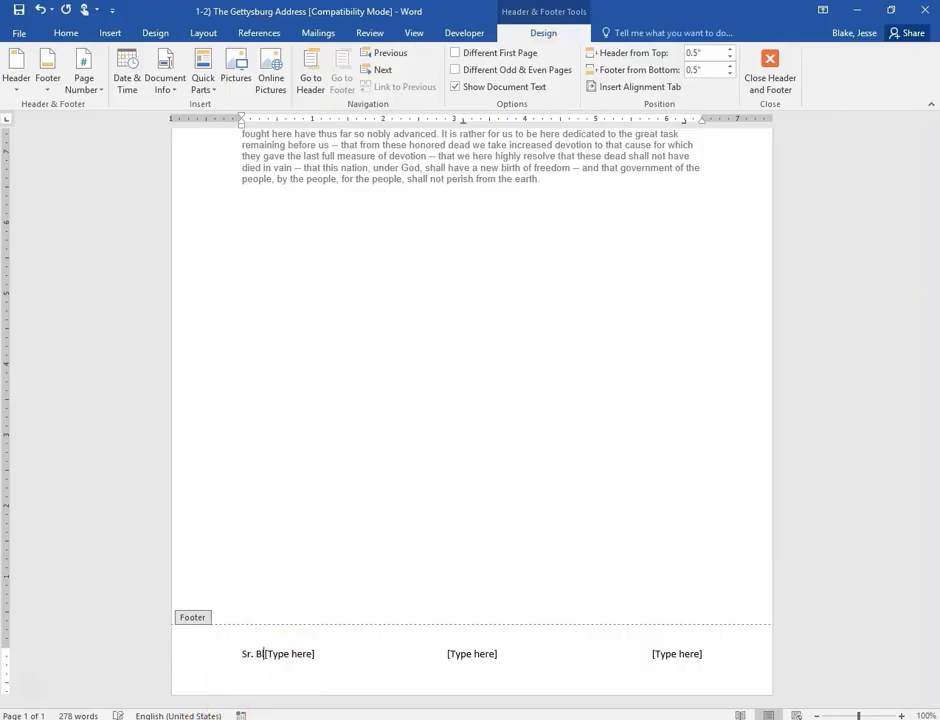
{"action": "type", "text": "e"}
- Delete the leftover footer placeholders, keeping 4B on the right, and close the footer
{"action": "key", "text": "Delete"}
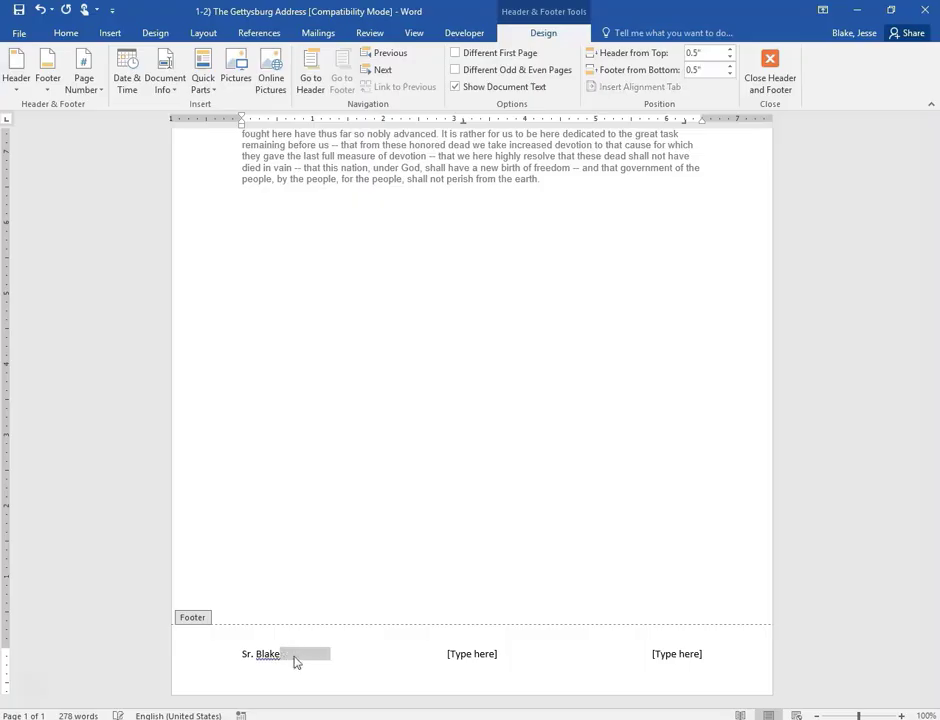
{"action": "key", "text": "Delete"}
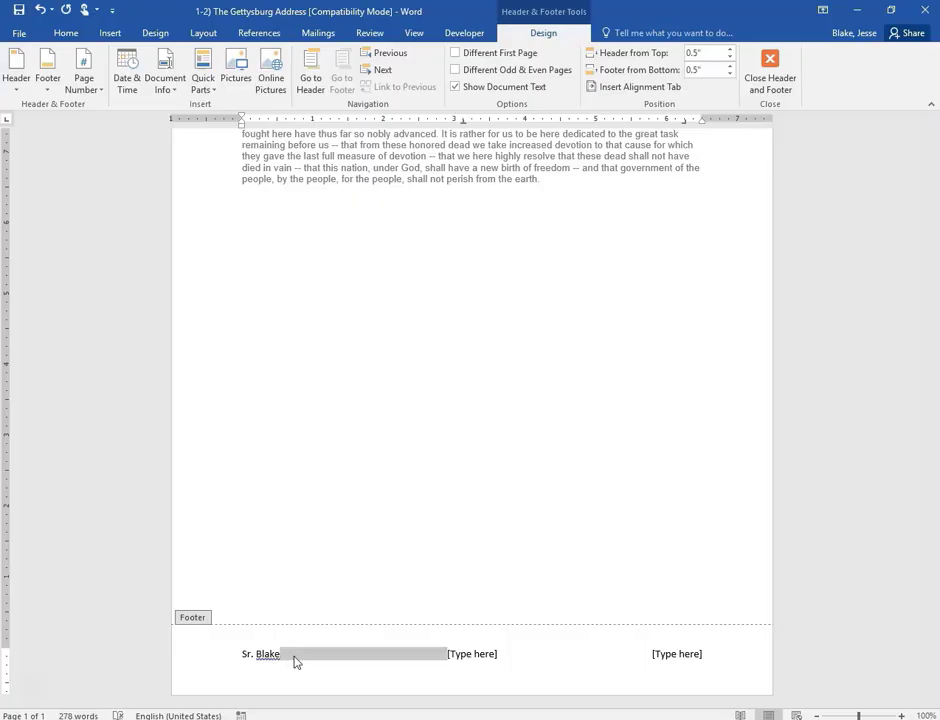
{"action": "key", "text": "Right"}
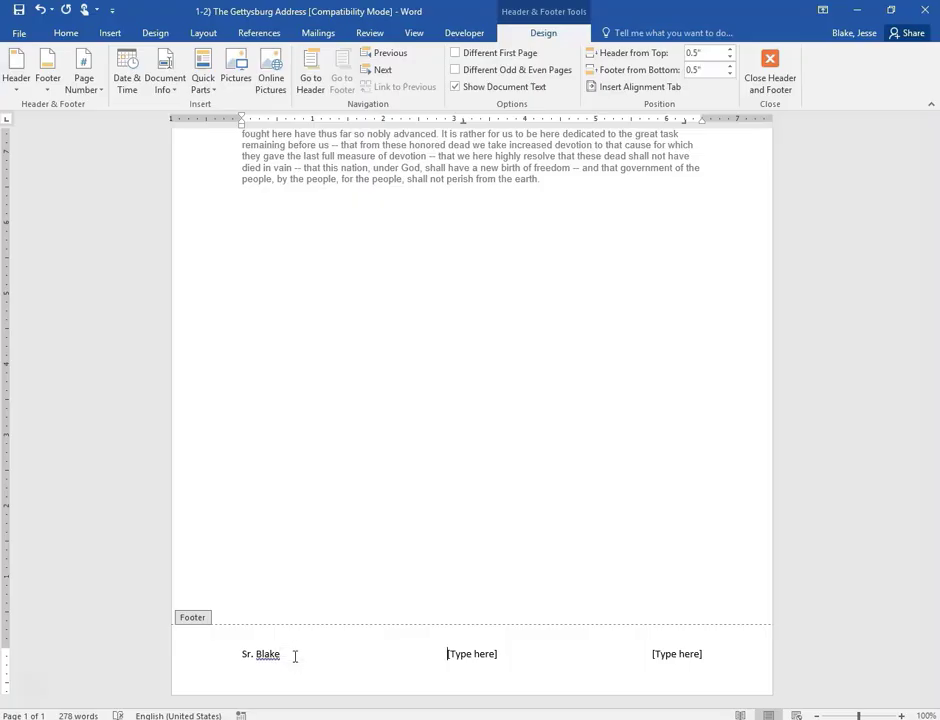
{"action": "key", "text": "Delete"}
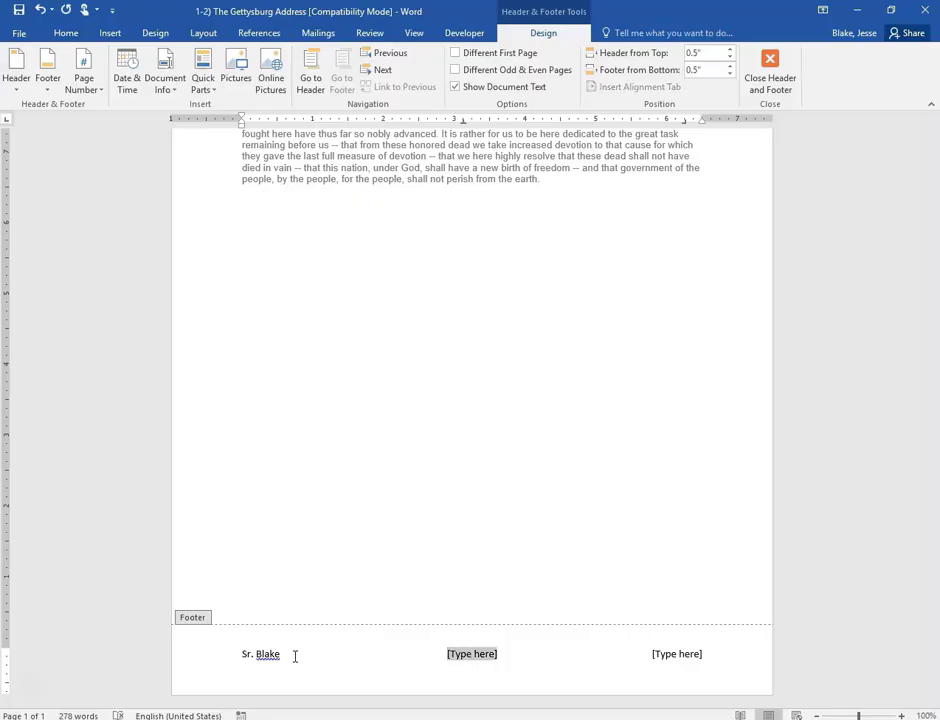
{"action": "key", "text": "Delete"}
{"action": "key", "text": "Right"}
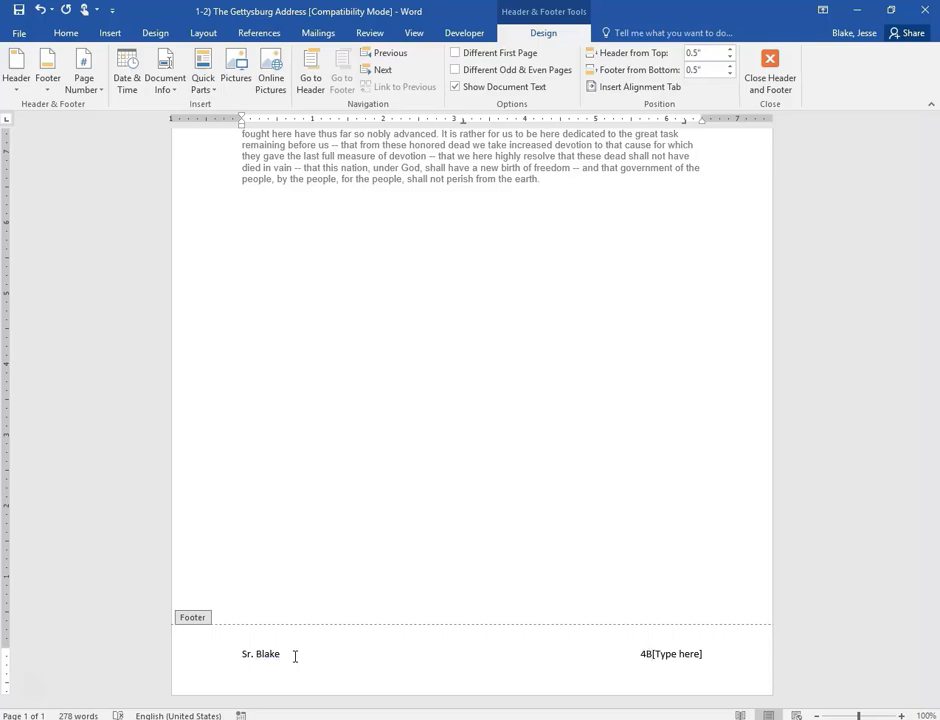
{"action": "key", "text": "Delete"}
{"action": "key", "text": "Delete"}
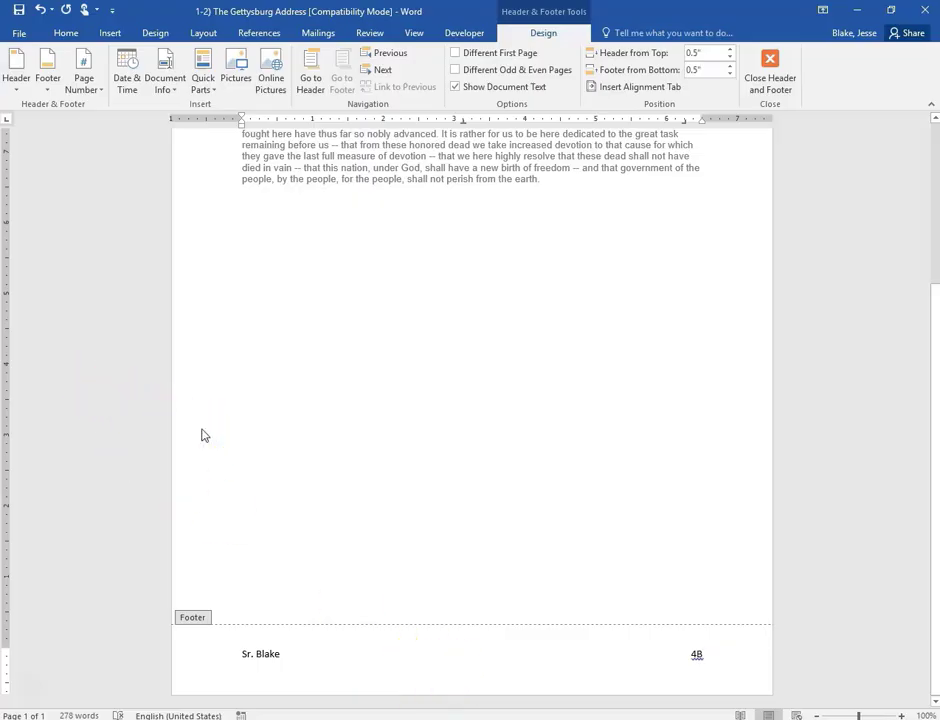
{"action": "left_click", "coordinate": [770, 75]}
{"action": "scroll", "coordinate": [516, 338], "scroll_direction": "up", "scroll_amount": 2}
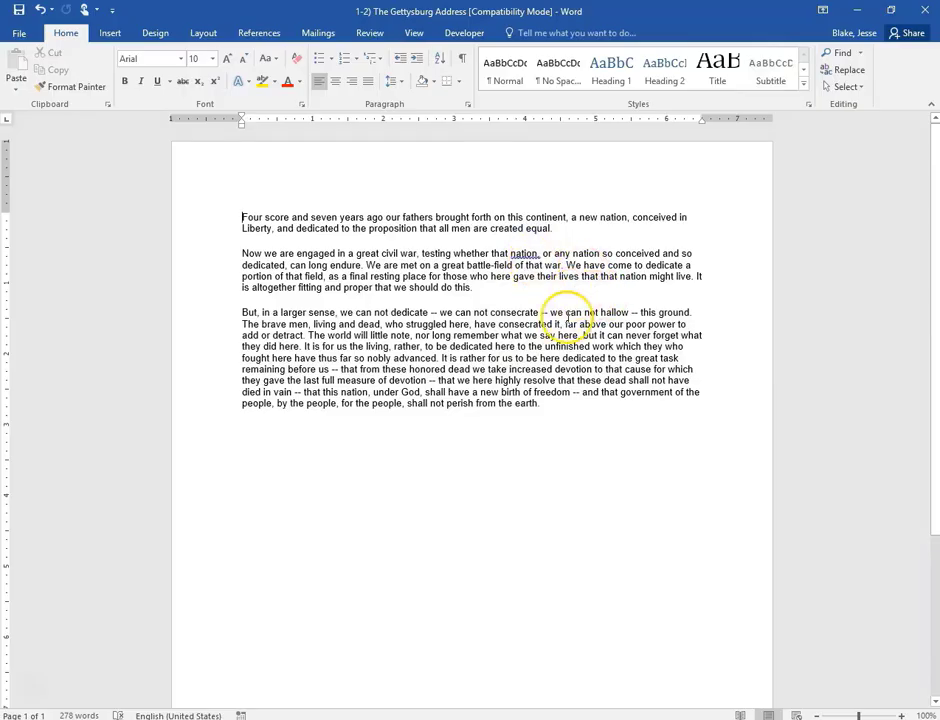
- Bring up the Page Setup dialog on its Layout tab with section and header/footer settings
{"action": "left_click", "coordinate": [204, 33]}
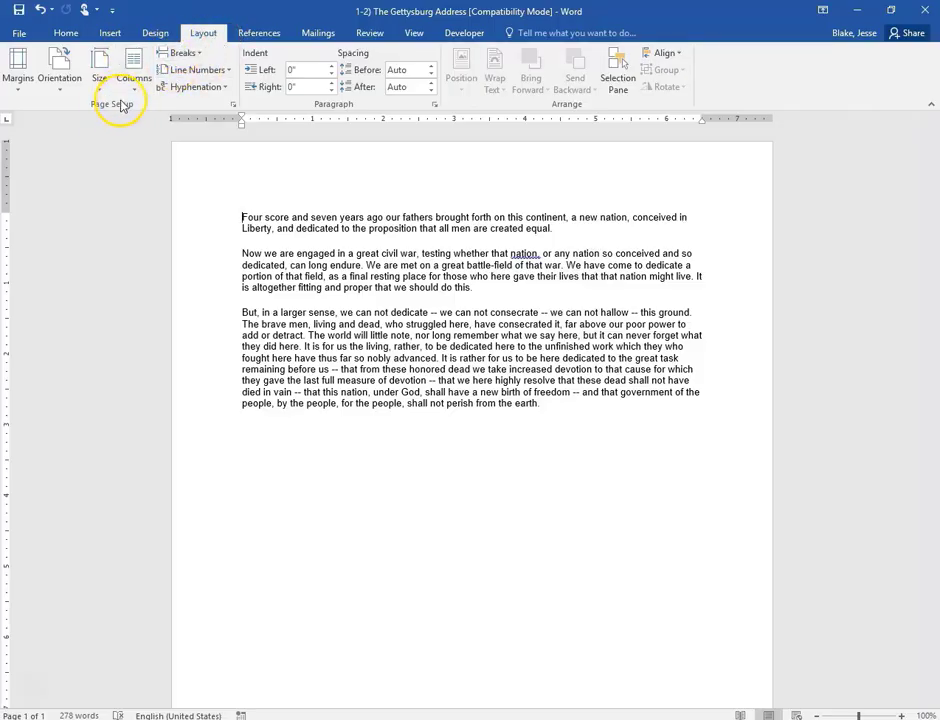
{"action": "left_click", "coordinate": [236, 108]}
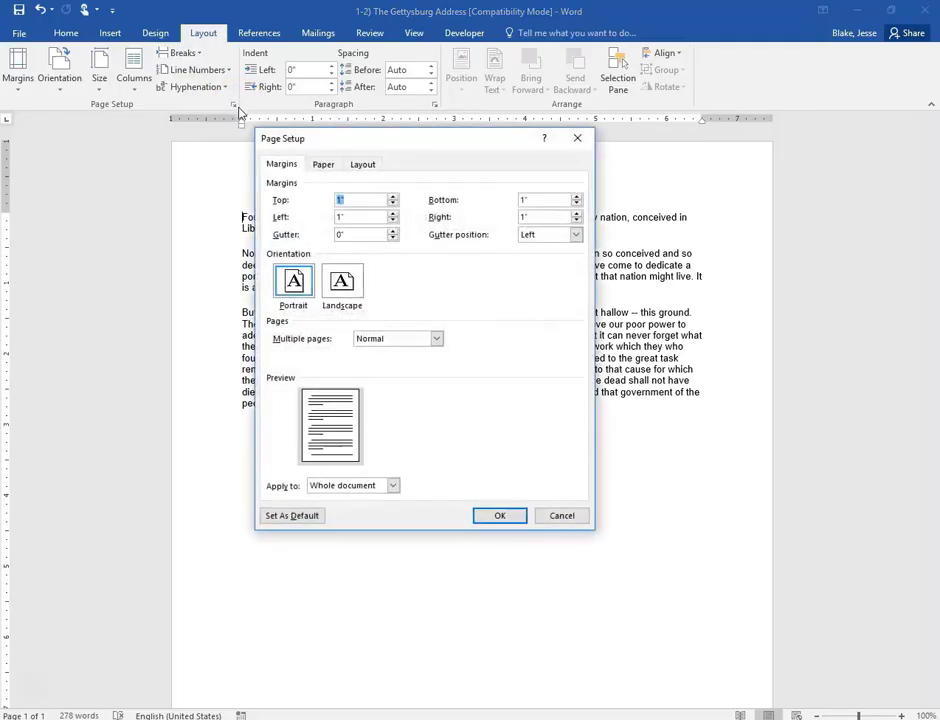
{"action": "left_click", "coordinate": [380, 166]}
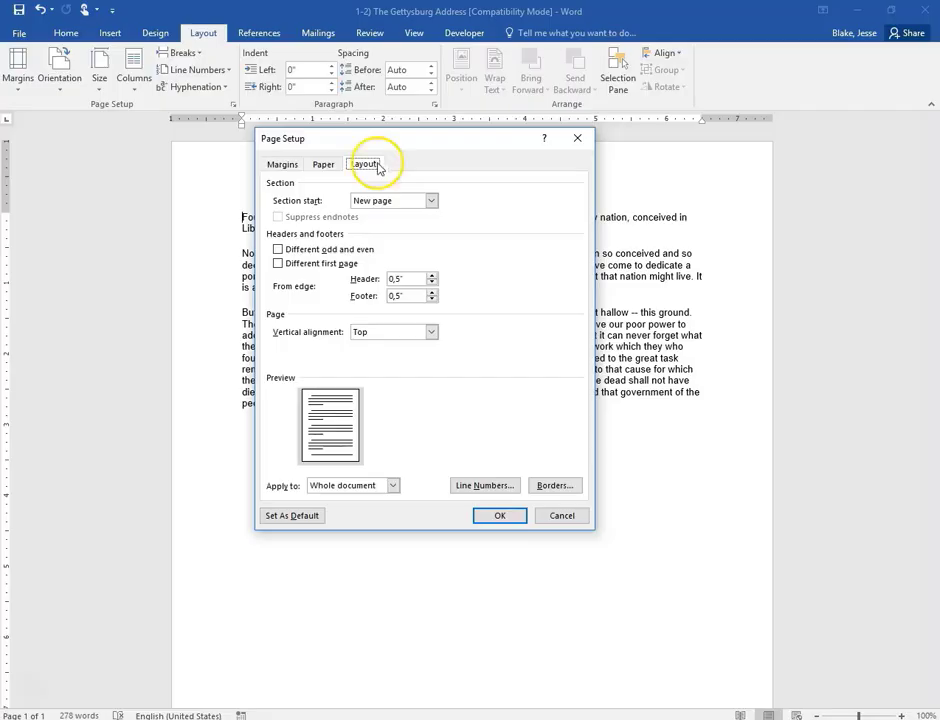
- Set a Box page border, trying shadow, 3-D and thick line styles along the way
{"action": "left_click", "coordinate": [553, 486]}
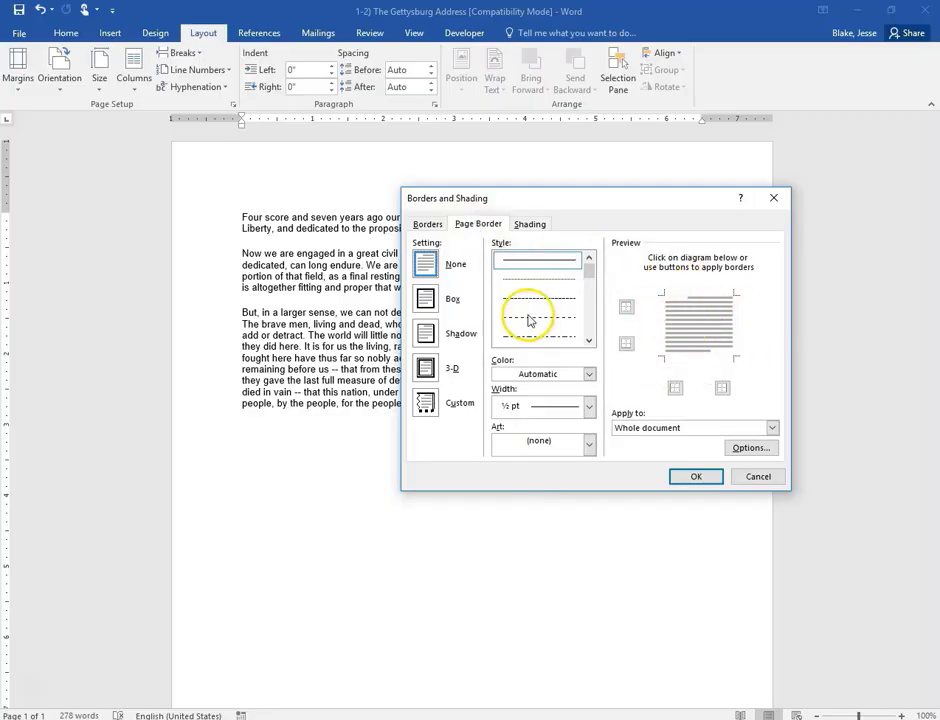
{"action": "left_click", "coordinate": [426, 300]}
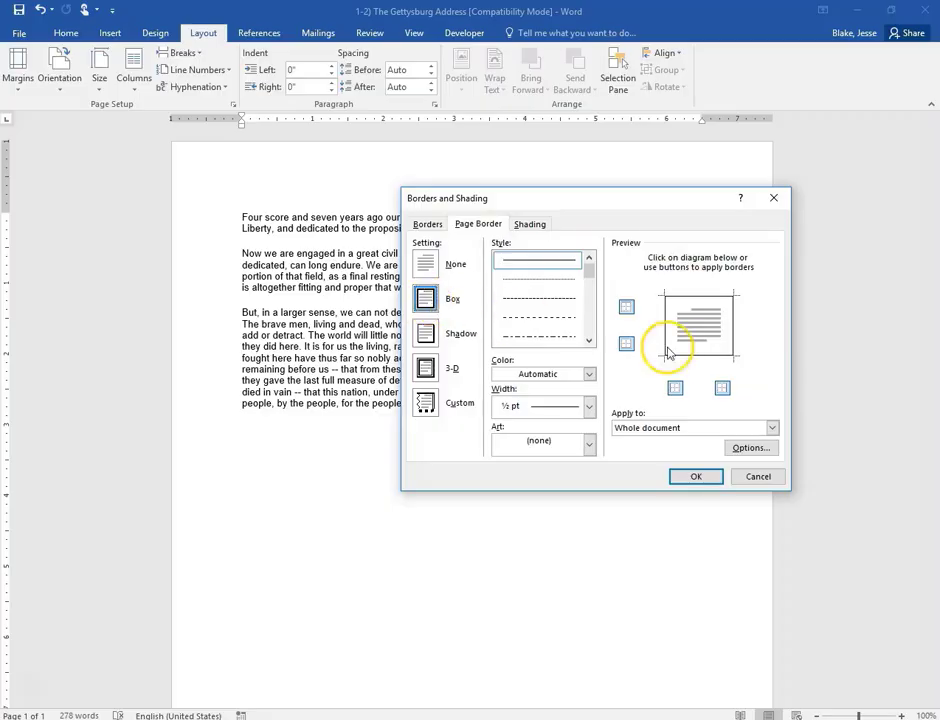
{"action": "left_click", "coordinate": [427, 335]}
{"action": "left_click", "coordinate": [428, 369]}
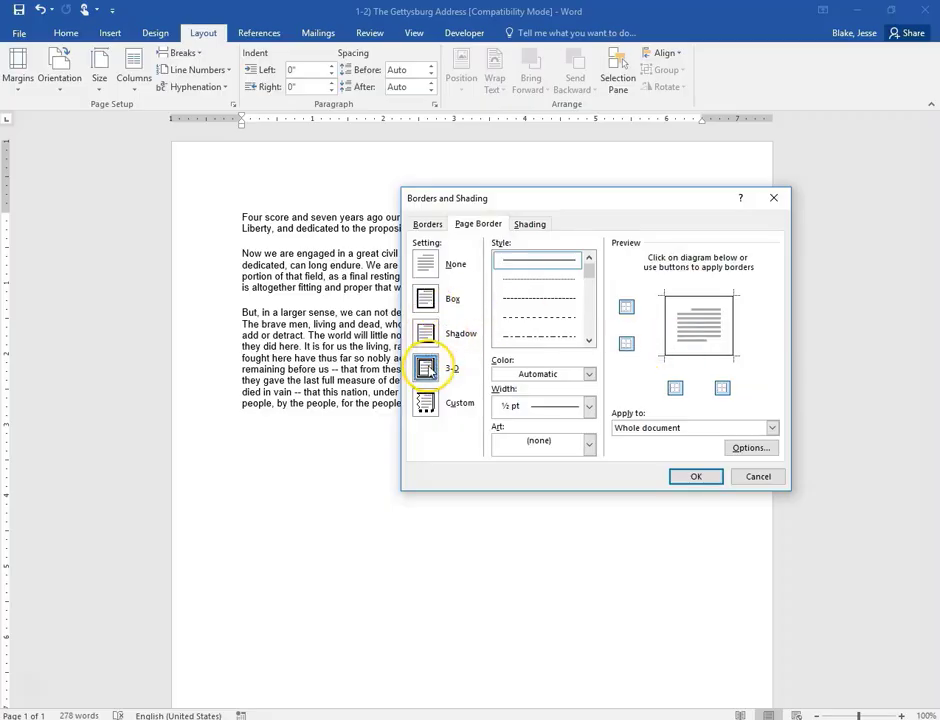
{"action": "left_click", "coordinate": [426, 299]}
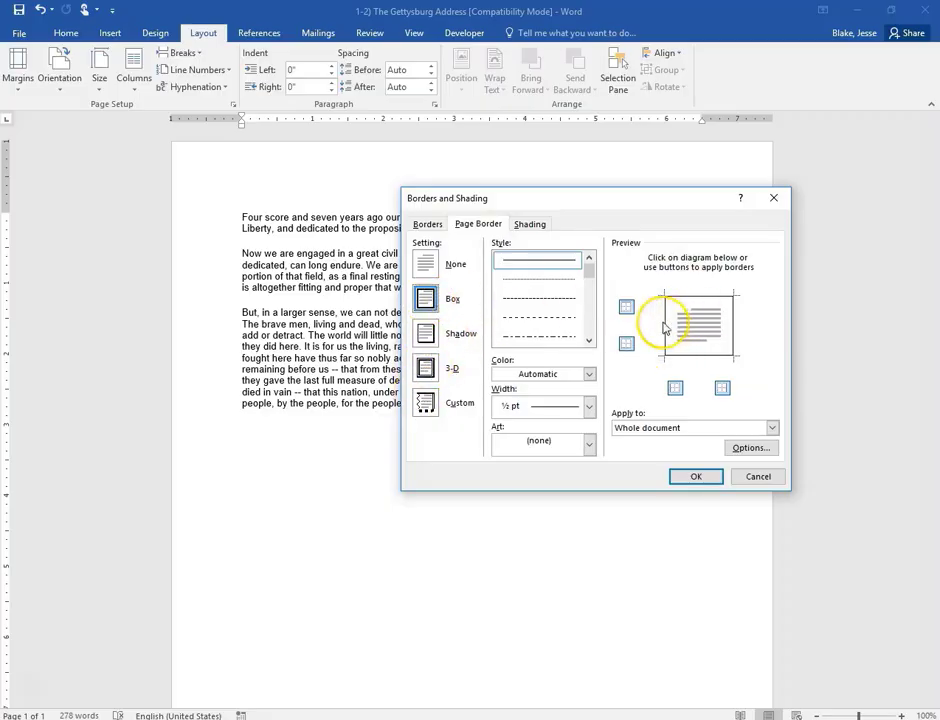
{"action": "scroll", "coordinate": [575, 290], "scroll_direction": "down", "scroll_amount": 5}
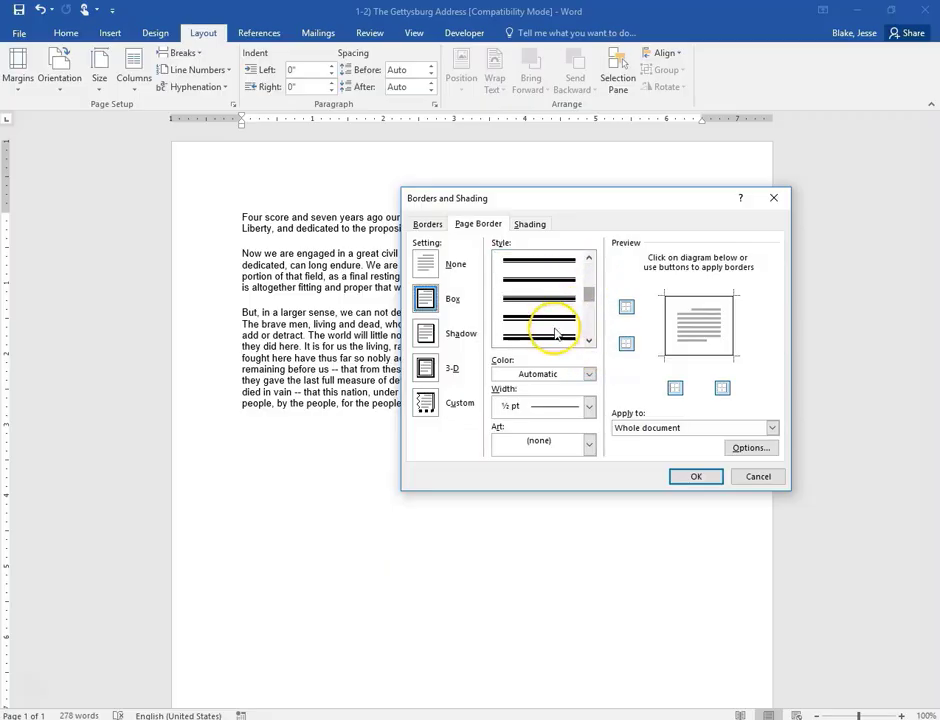
{"action": "left_click", "coordinate": [556, 335]}
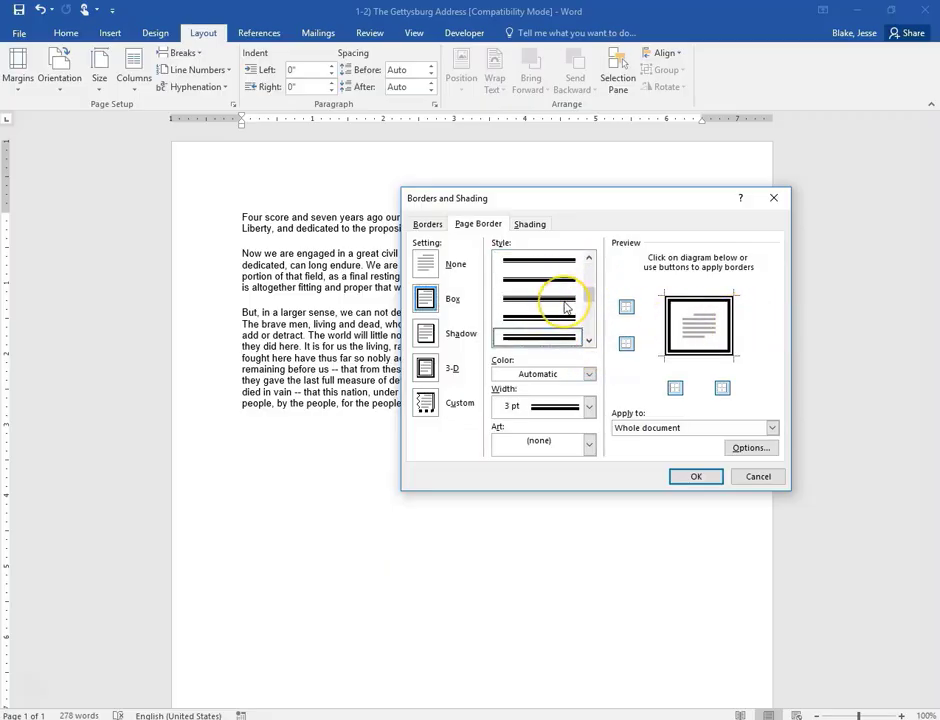
{"action": "scroll", "coordinate": [566, 307], "scroll_direction": "up", "scroll_amount": 3}
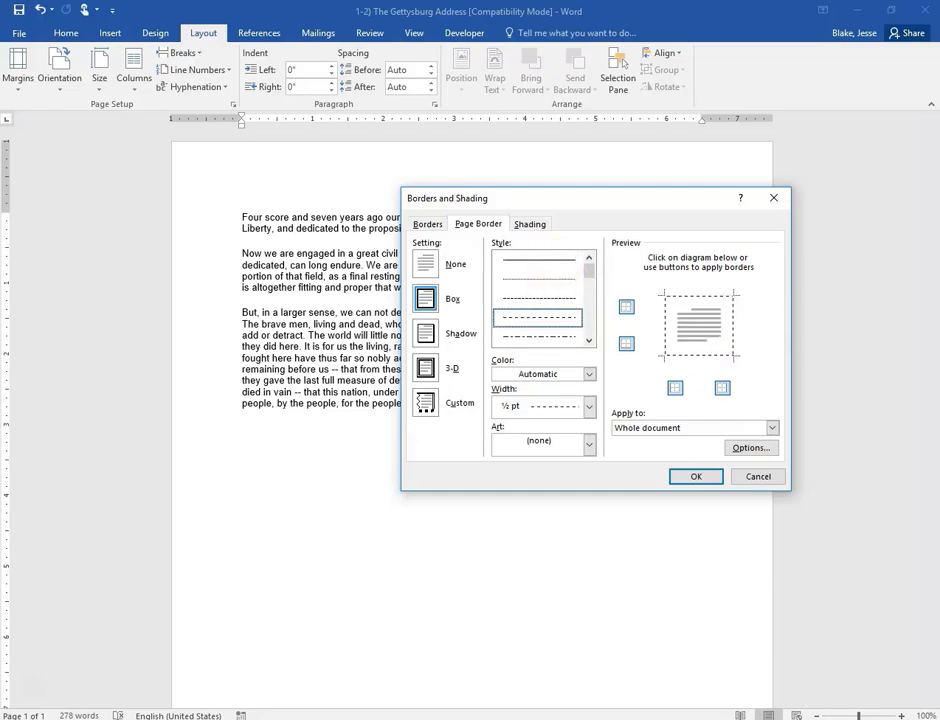
{"action": "left_click", "coordinate": [591, 343]}
{"action": "left_click", "coordinate": [591, 343]}
{"action": "left_click", "coordinate": [591, 343]}
{"action": "left_click", "coordinate": [591, 343]}
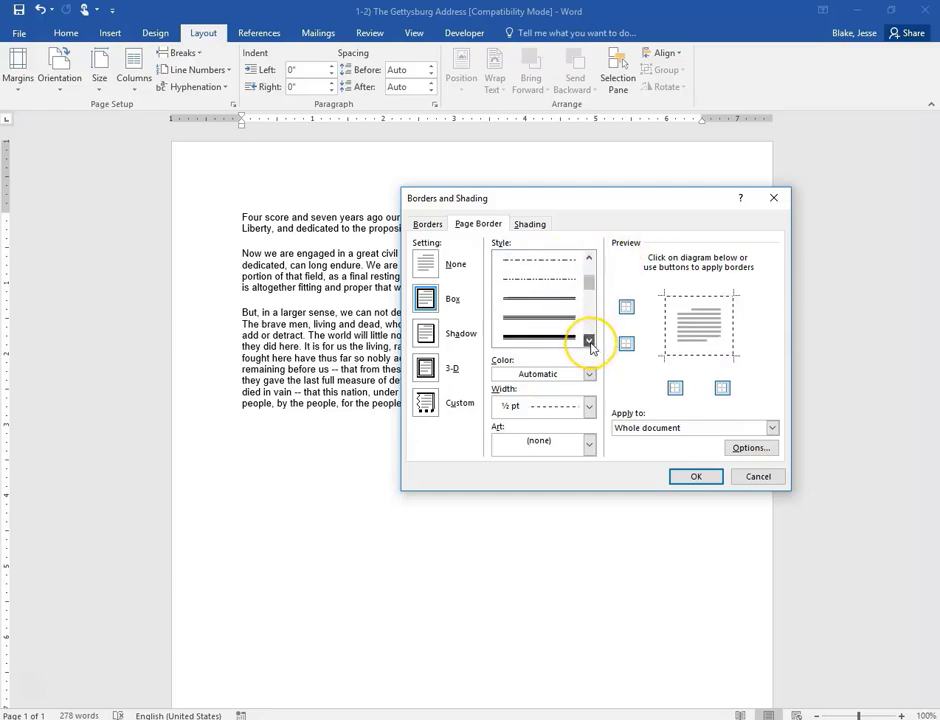
{"action": "left_click", "coordinate": [591, 343]}
{"action": "left_click", "coordinate": [591, 343]}
{"action": "left_click", "coordinate": [591, 343]}
{"action": "left_click", "coordinate": [591, 343]}
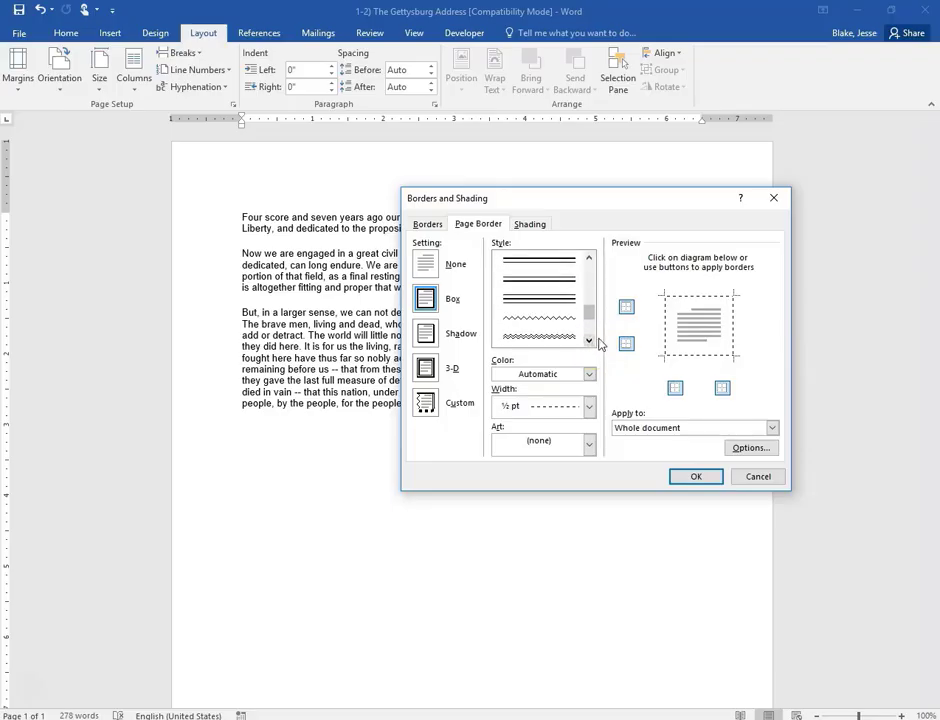
{"action": "left_click", "coordinate": [591, 341]}
{"action": "left_click", "coordinate": [558, 340]}
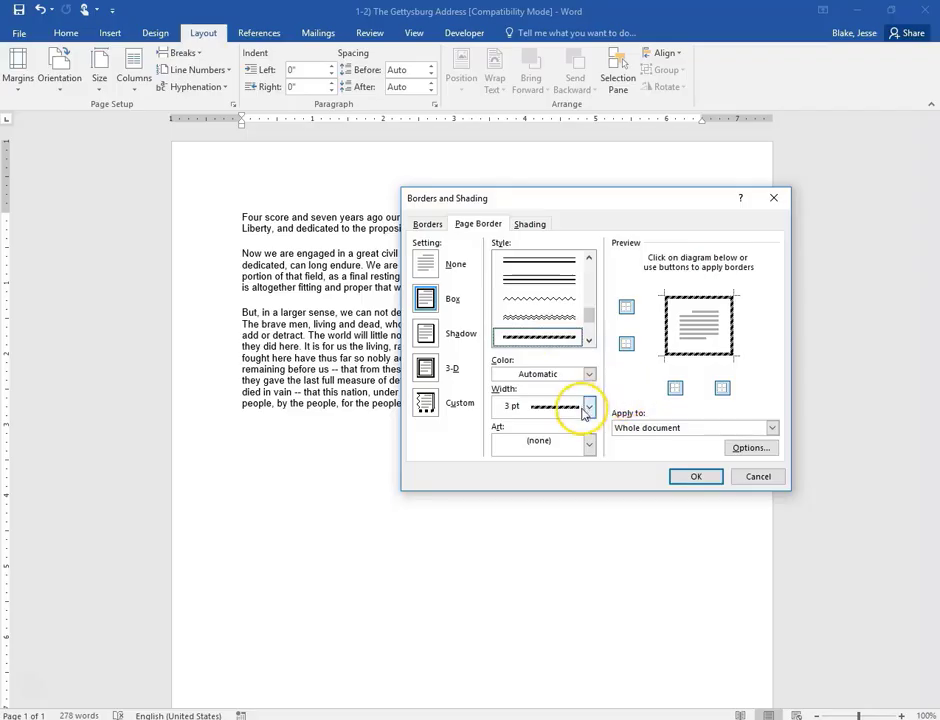
- Use the cats art for the border at 10 pt width and apply it
{"action": "left_click", "coordinate": [590, 443]}
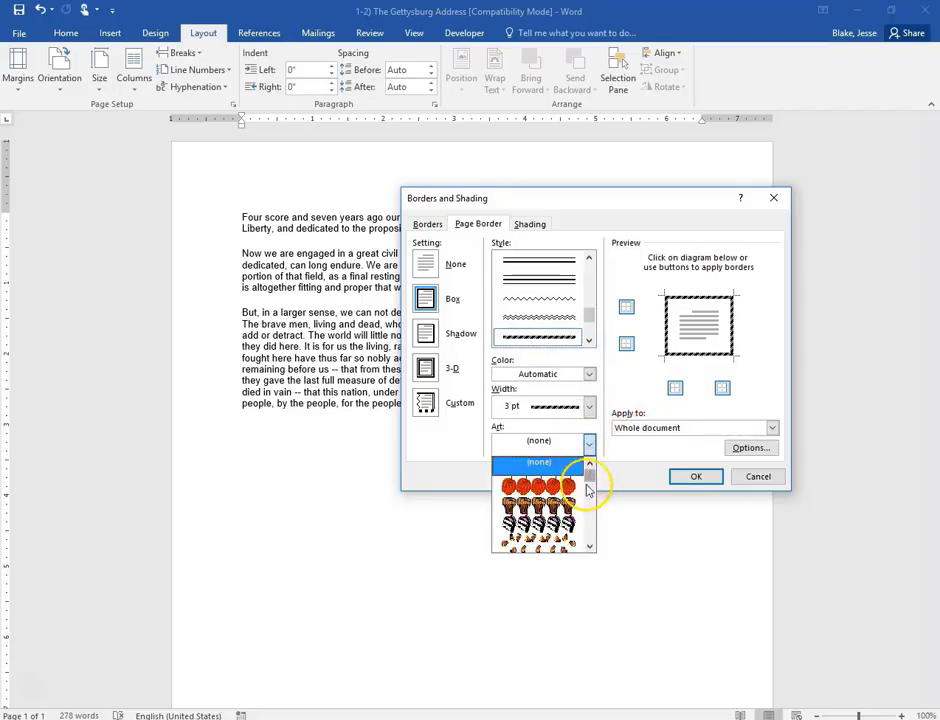
{"action": "scroll", "coordinate": [585, 508], "scroll_direction": "down", "scroll_amount": 2}
{"action": "scroll", "coordinate": [585, 508], "scroll_direction": "down", "scroll_amount": 3}
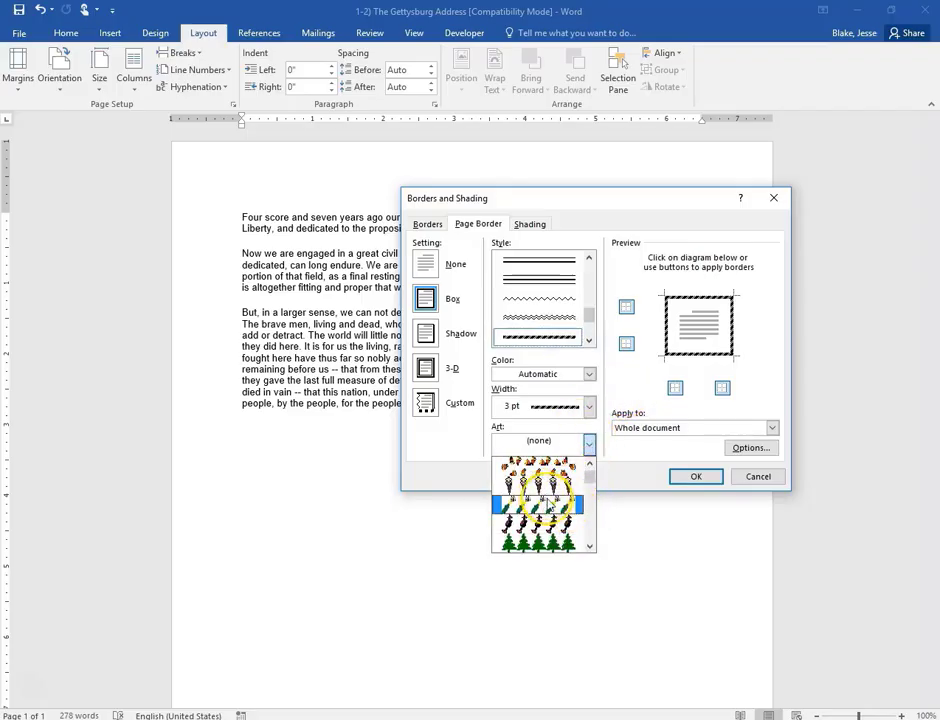
{"action": "scroll", "coordinate": [532, 521], "scroll_direction": "down", "scroll_amount": 8}
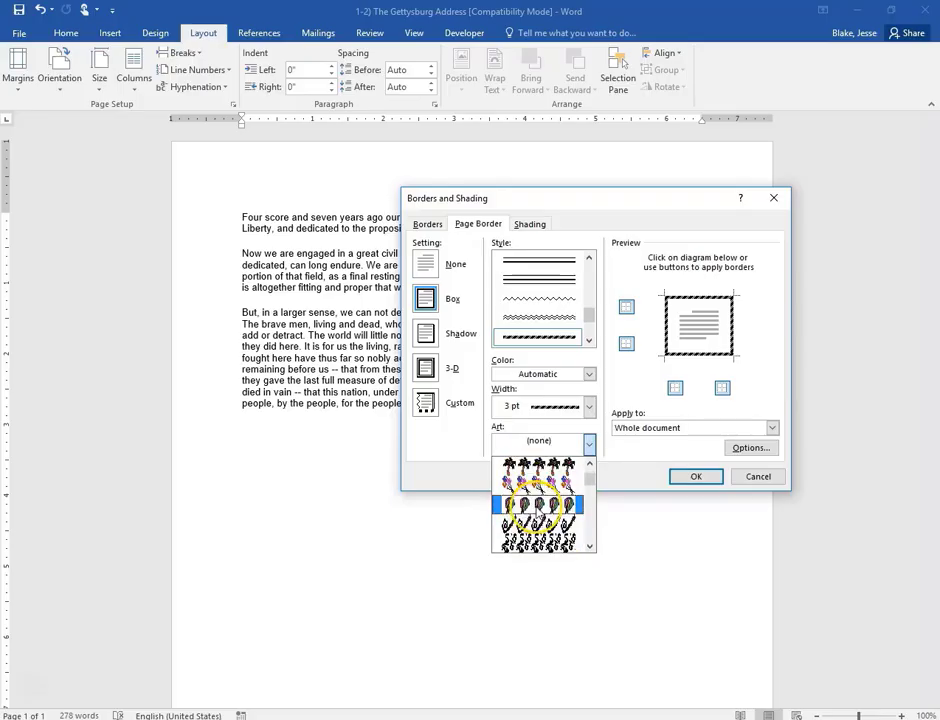
{"action": "scroll", "coordinate": [540, 505], "scroll_direction": "down", "scroll_amount": 8}
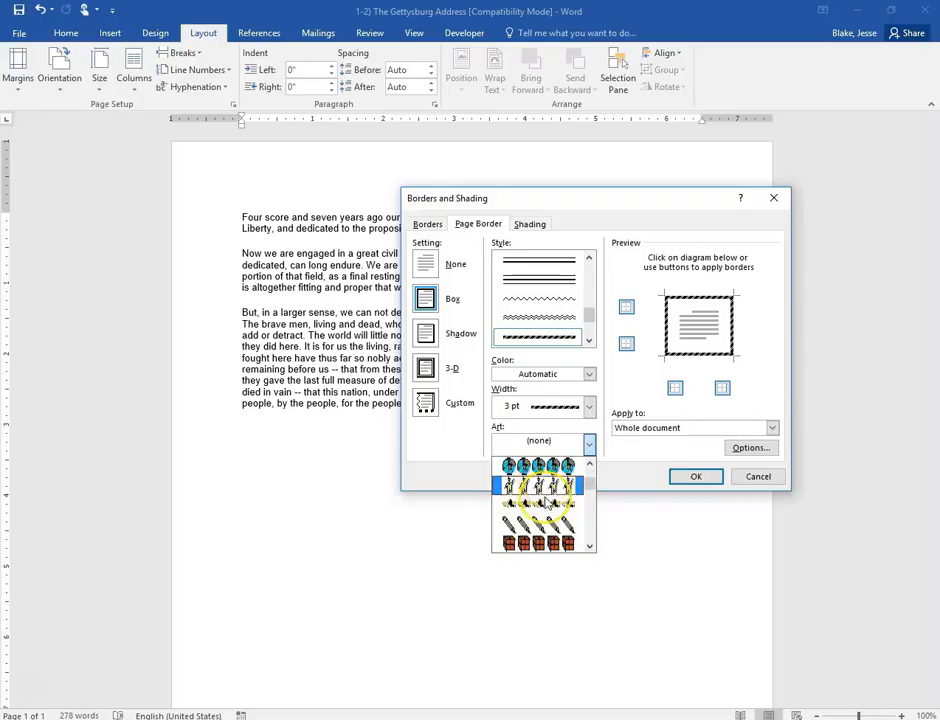
{"action": "scroll", "coordinate": [547, 497], "scroll_direction": "down", "scroll_amount": 8}
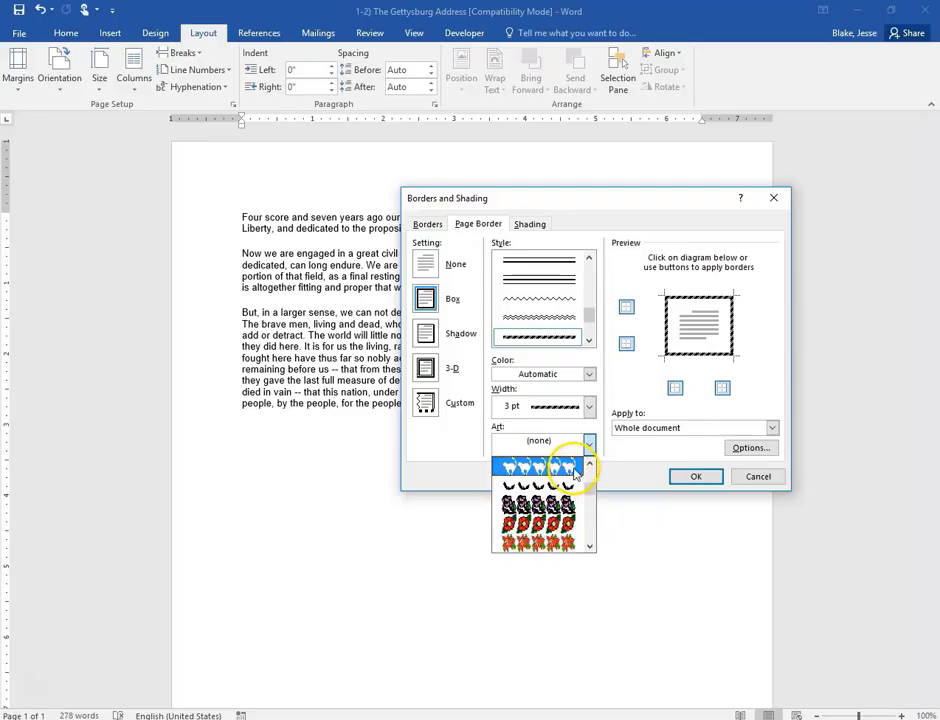
{"action": "left_click", "coordinate": [573, 470]}
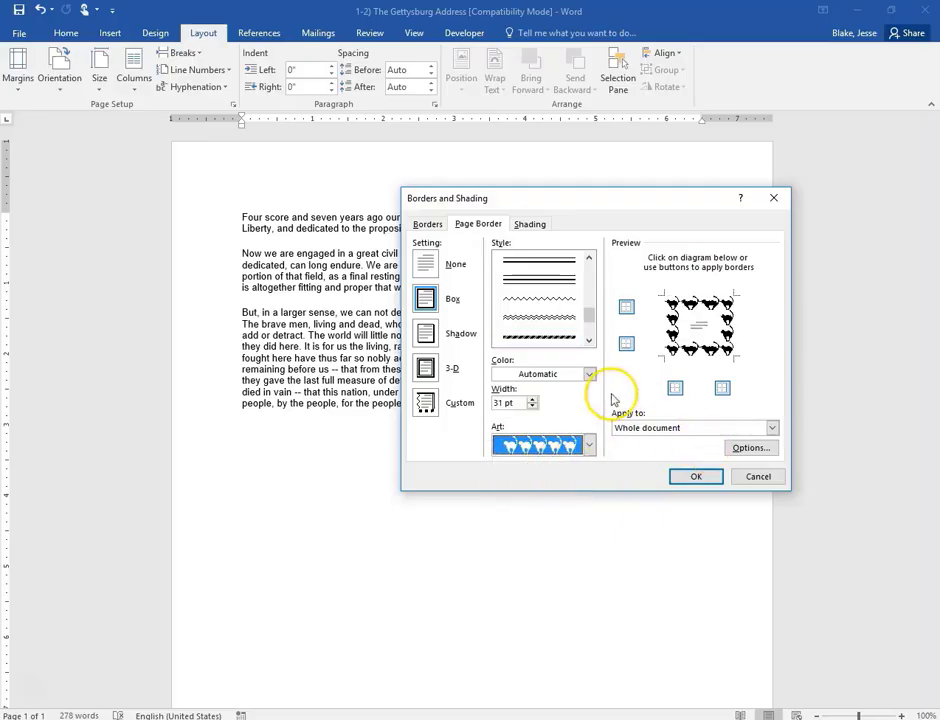
{"action": "left_click", "coordinate": [532, 405]}
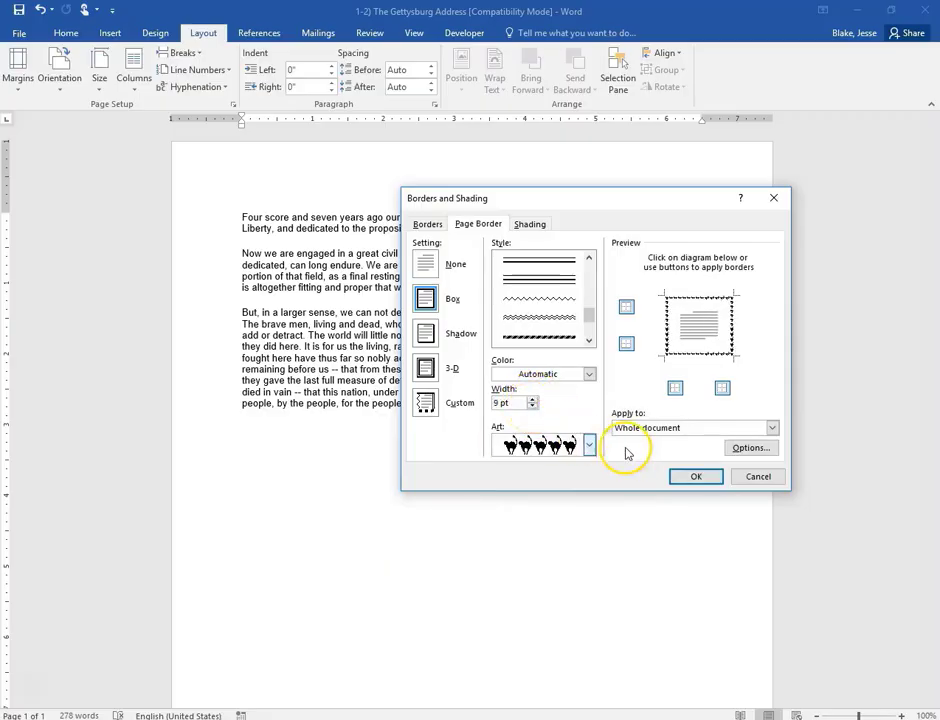
{"action": "left_click", "coordinate": [694, 477]}
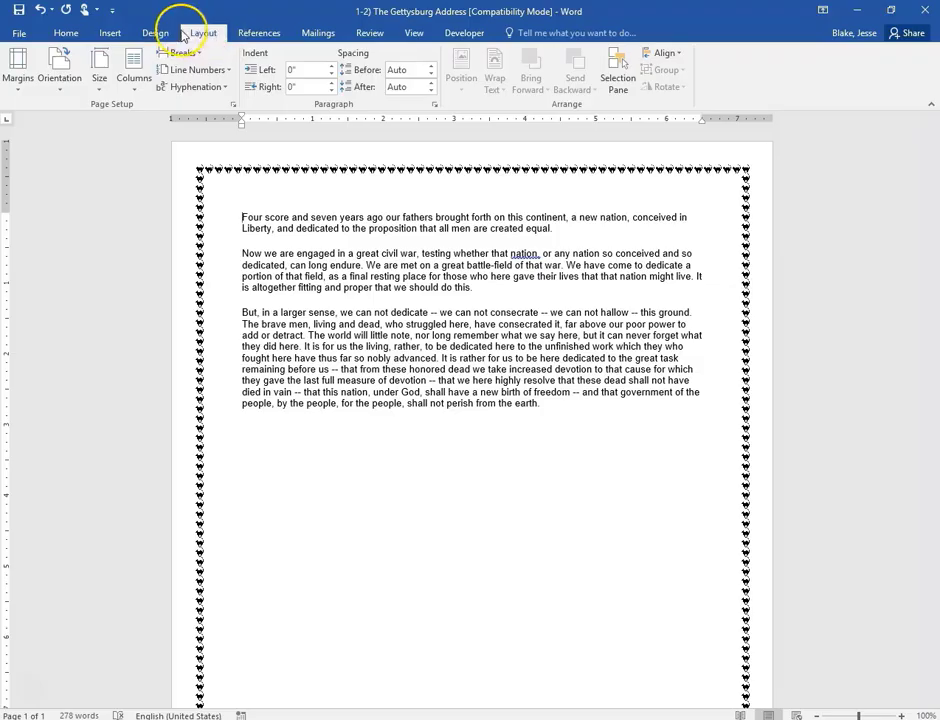
- Apply Median theme colours and a Gold, Accent 4, Lighter 80% page colour
{"action": "left_click", "coordinate": [157, 32]}
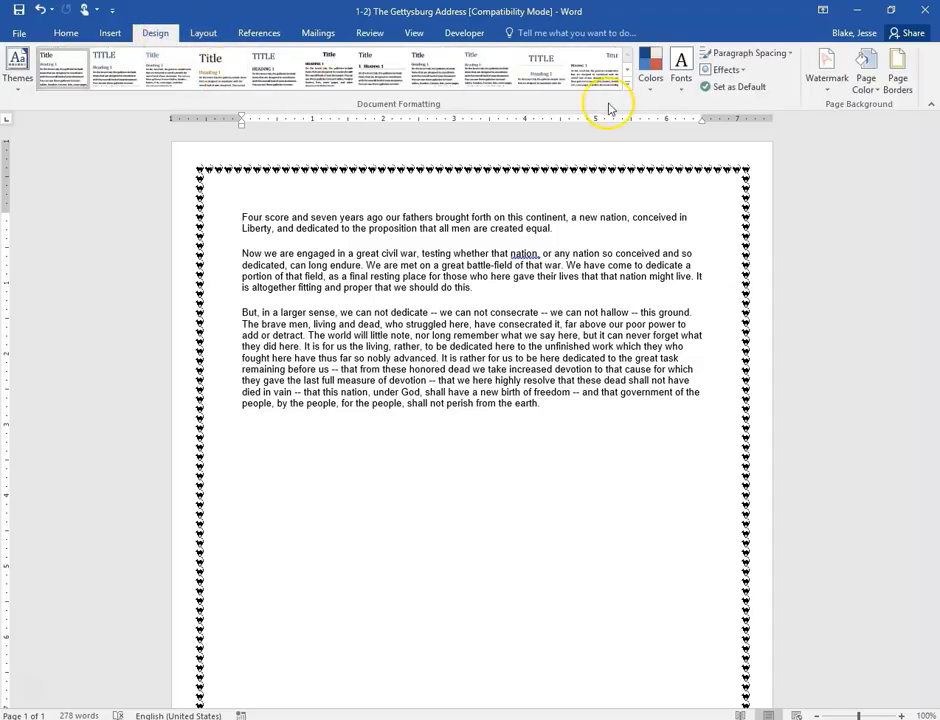
{"action": "left_click", "coordinate": [650, 88]}
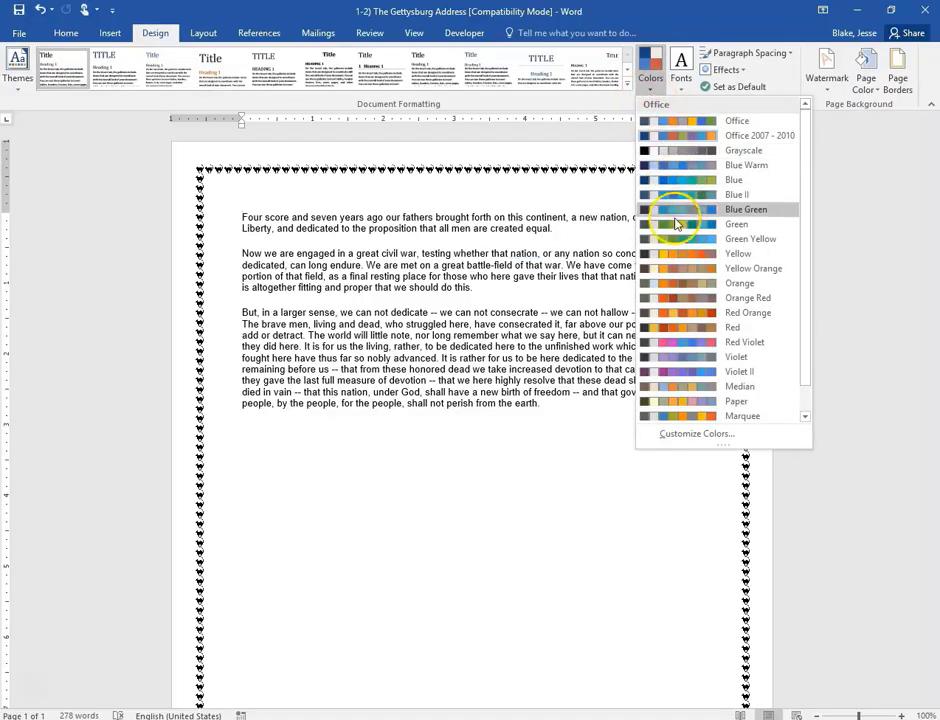
{"action": "left_click", "coordinate": [680, 255]}
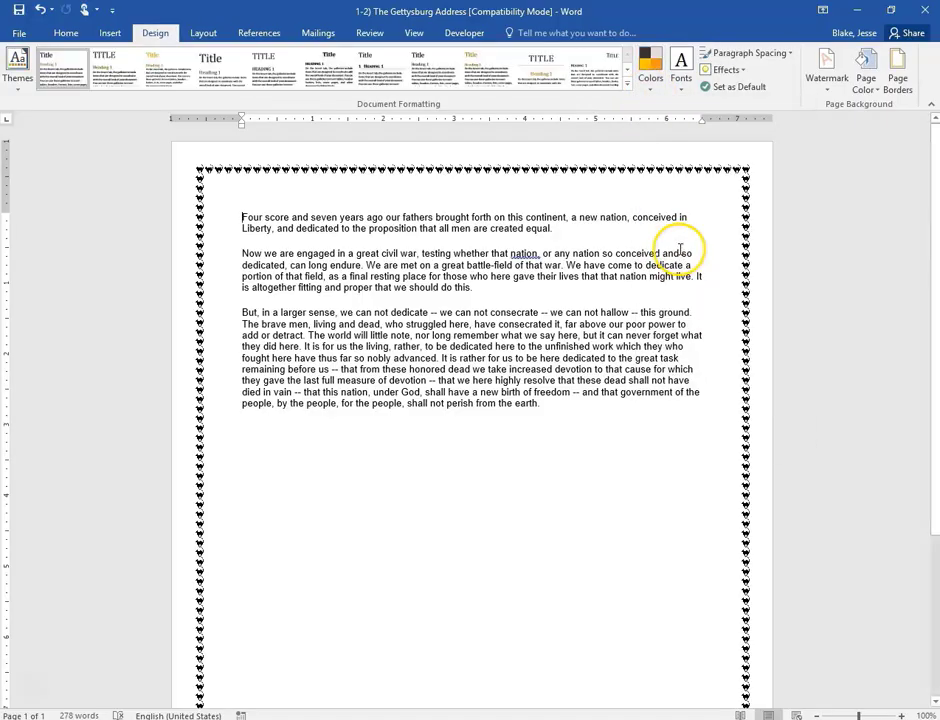
{"action": "left_click", "coordinate": [648, 88]}
{"action": "left_click", "coordinate": [683, 378]}
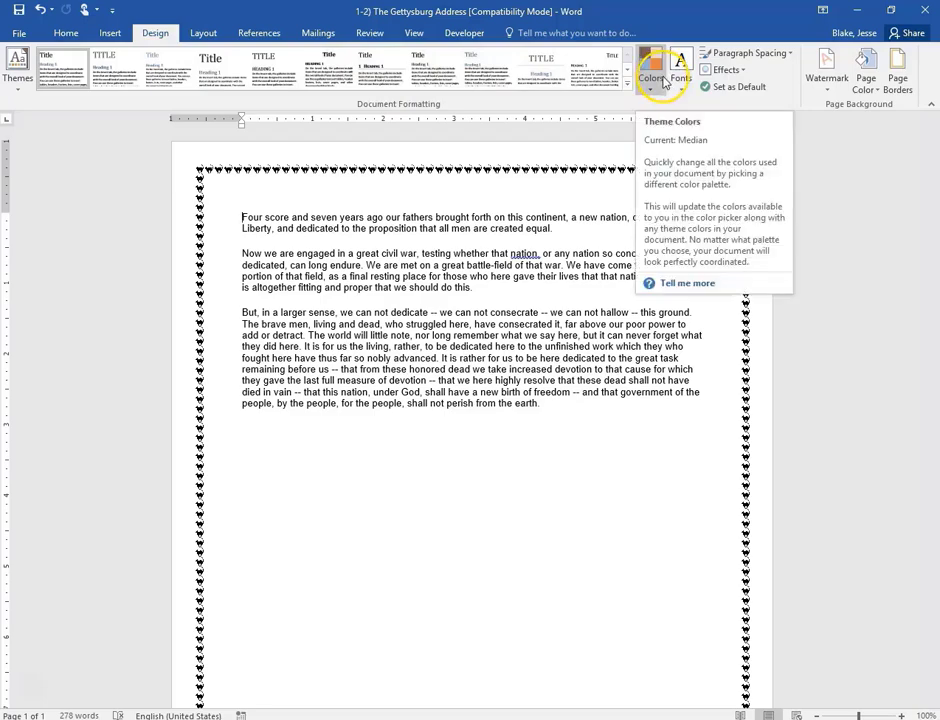
{"action": "left_click", "coordinate": [869, 90]}
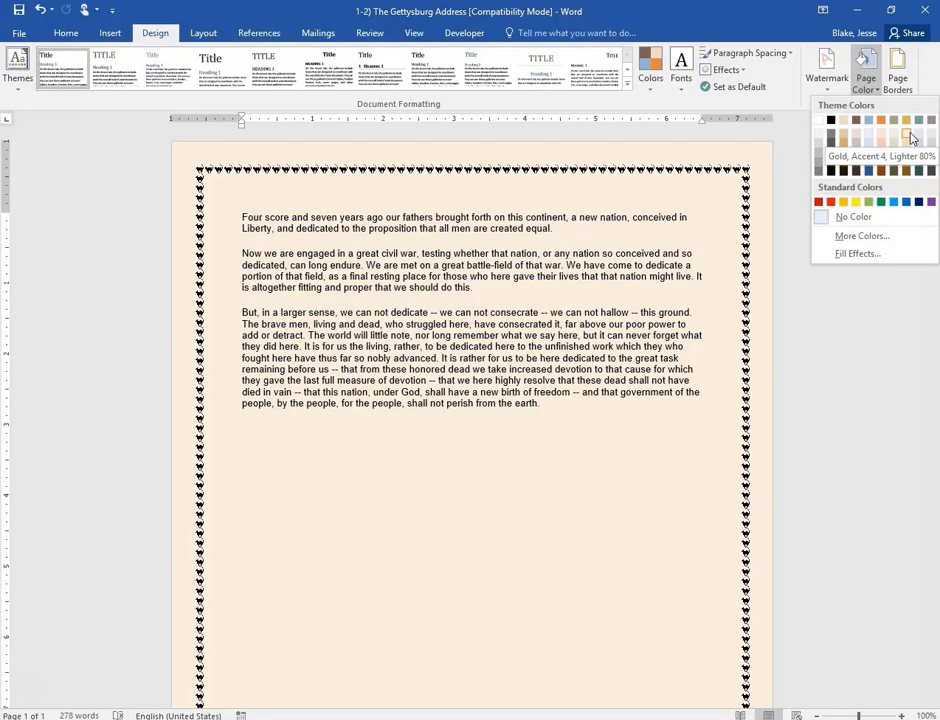
{"action": "left_click", "coordinate": [910, 136]}
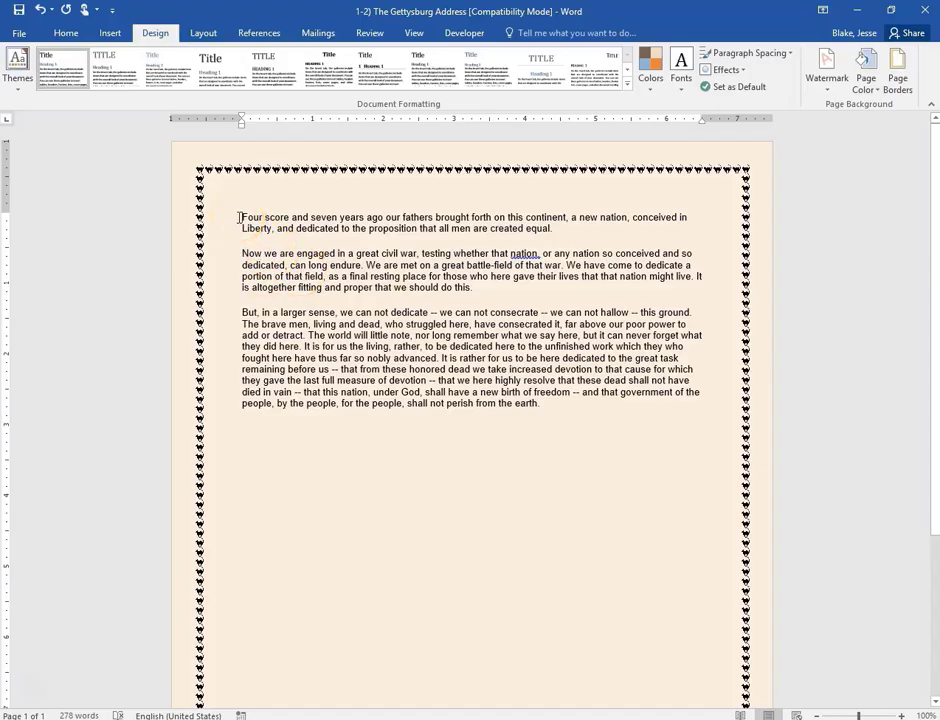
- Insert a title line above the speech and centre it
{"action": "left_click", "coordinate": [240, 217]}
{"action": "key", "text": "Return"}
{"action": "key", "text": "Return"}
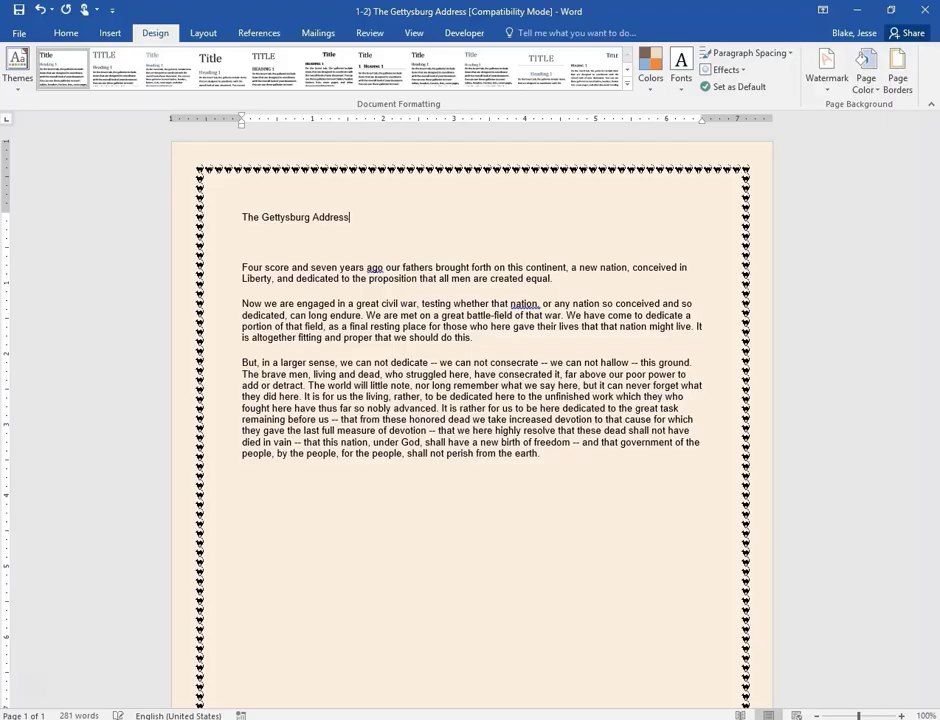
{"action": "left_click", "coordinate": [231, 201]}
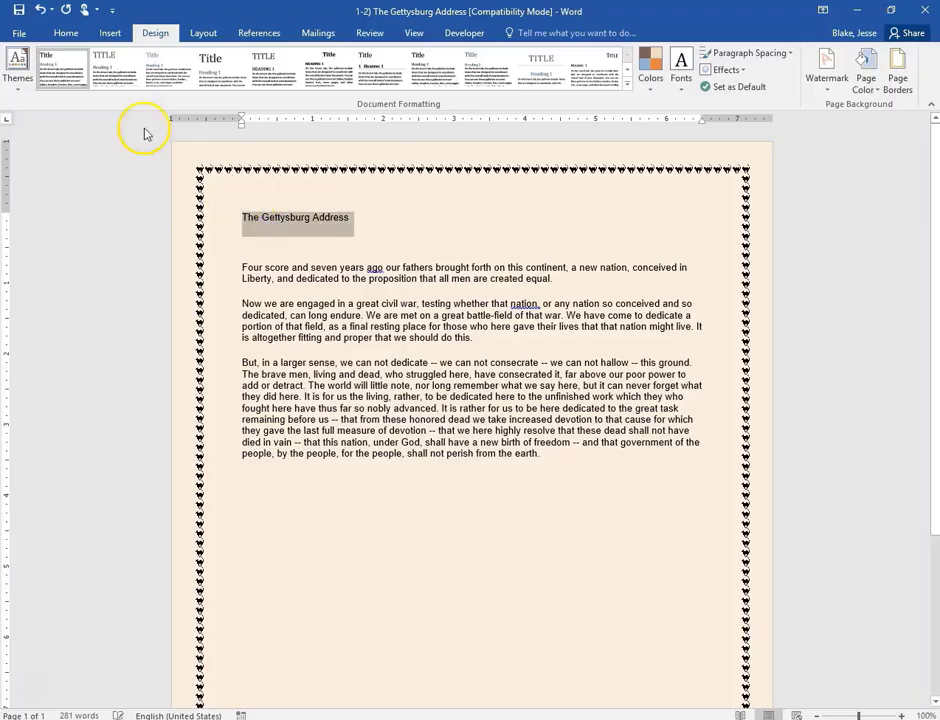
{"action": "left_click", "coordinate": [65, 33]}
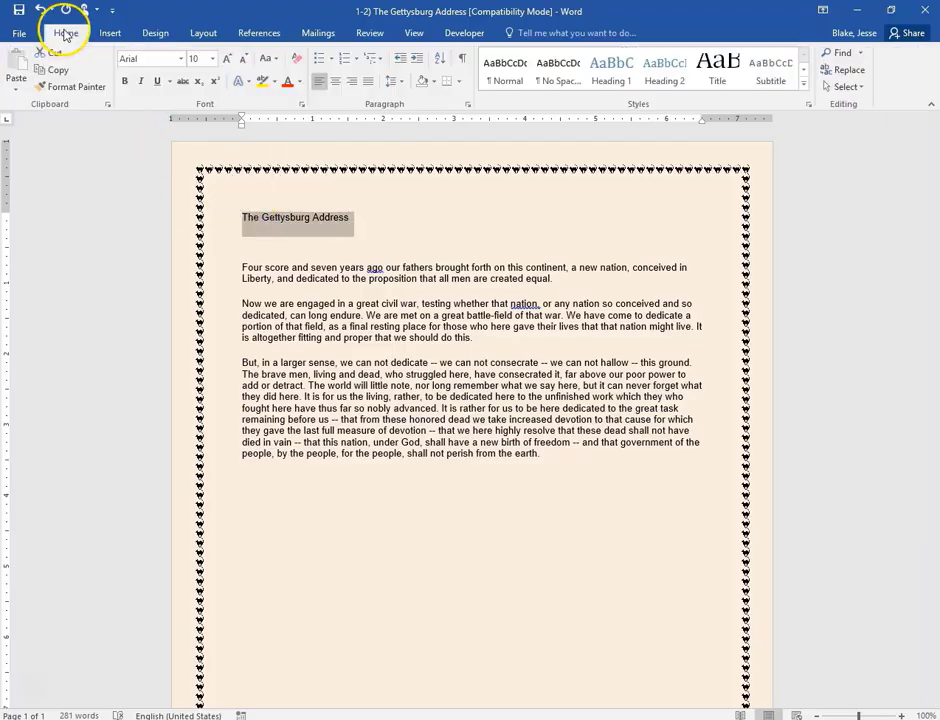
{"action": "left_click", "coordinate": [336, 81]}
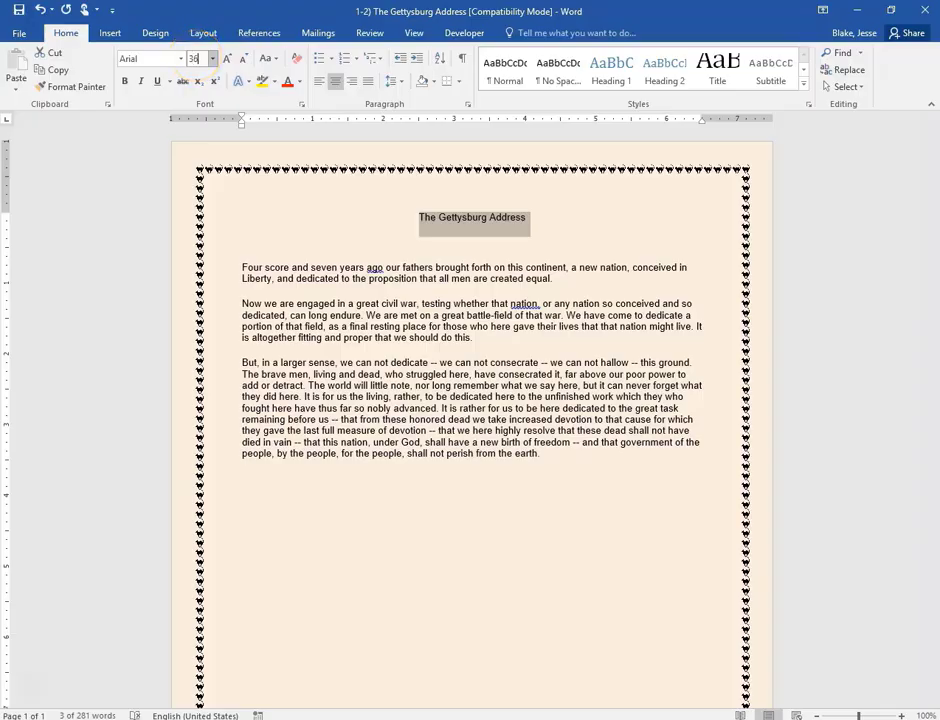
- Set the title to 36 pt Monotype Corsiva
{"action": "key", "text": "Return"}
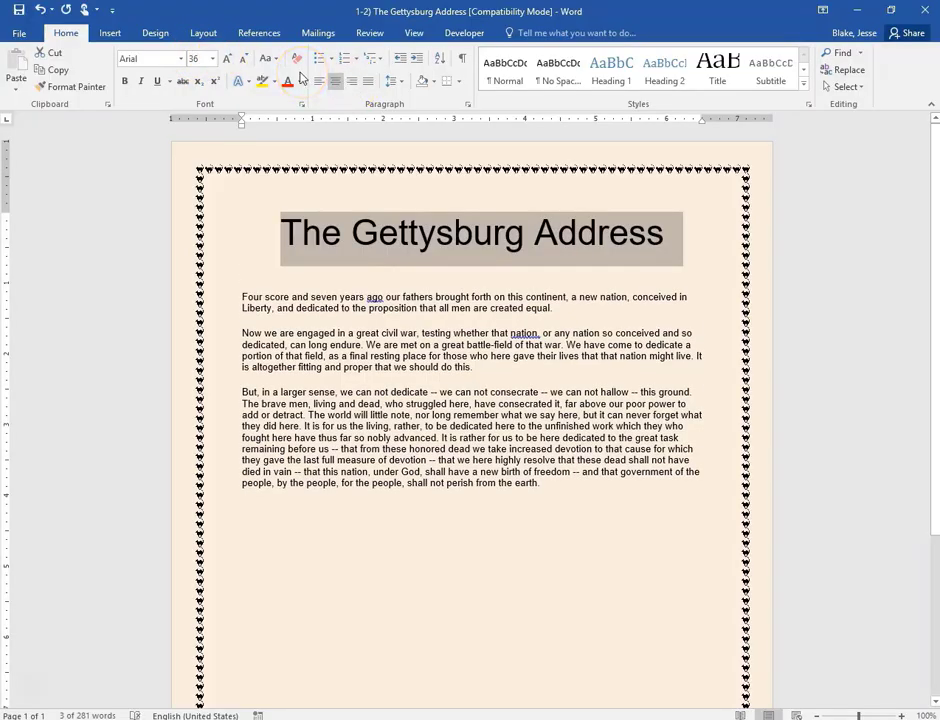
{"action": "left_click", "coordinate": [182, 59]}
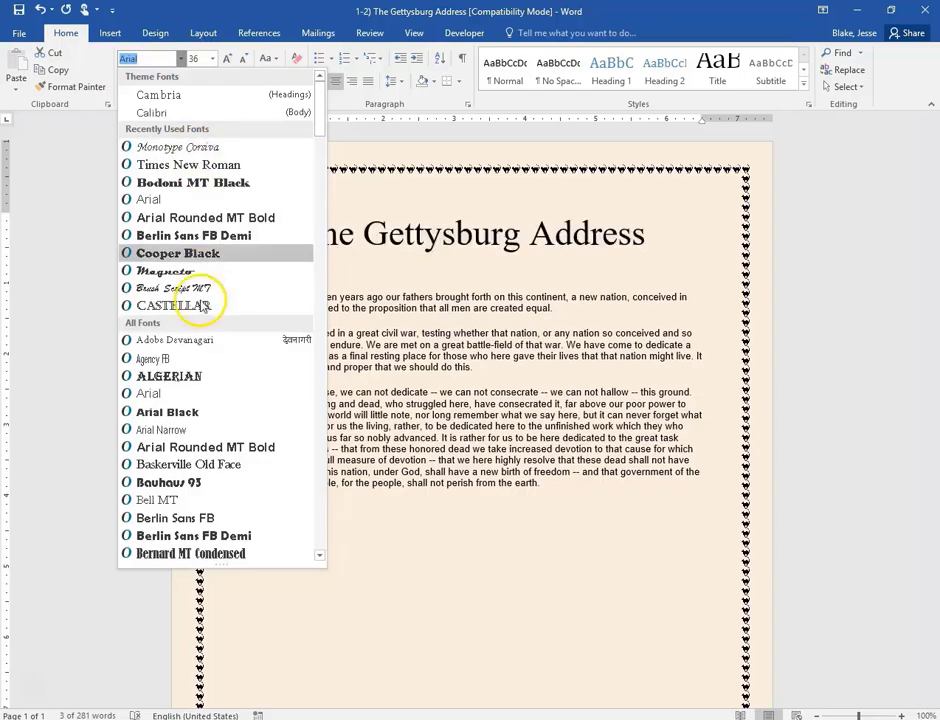
{"action": "scroll", "coordinate": [208, 345], "scroll_direction": "down", "scroll_amount": 4}
{"action": "scroll", "coordinate": [206, 335], "scroll_direction": "up", "scroll_amount": 3}
{"action": "scroll", "coordinate": [205, 165], "scroll_direction": "up", "scroll_amount": 1}
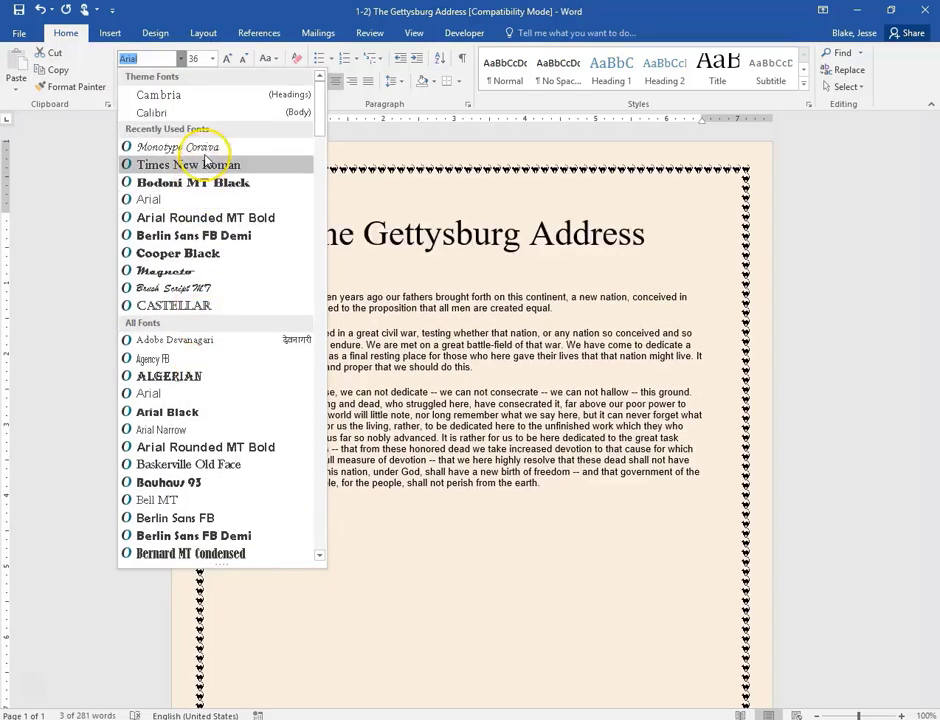
{"action": "left_click", "coordinate": [204, 151]}
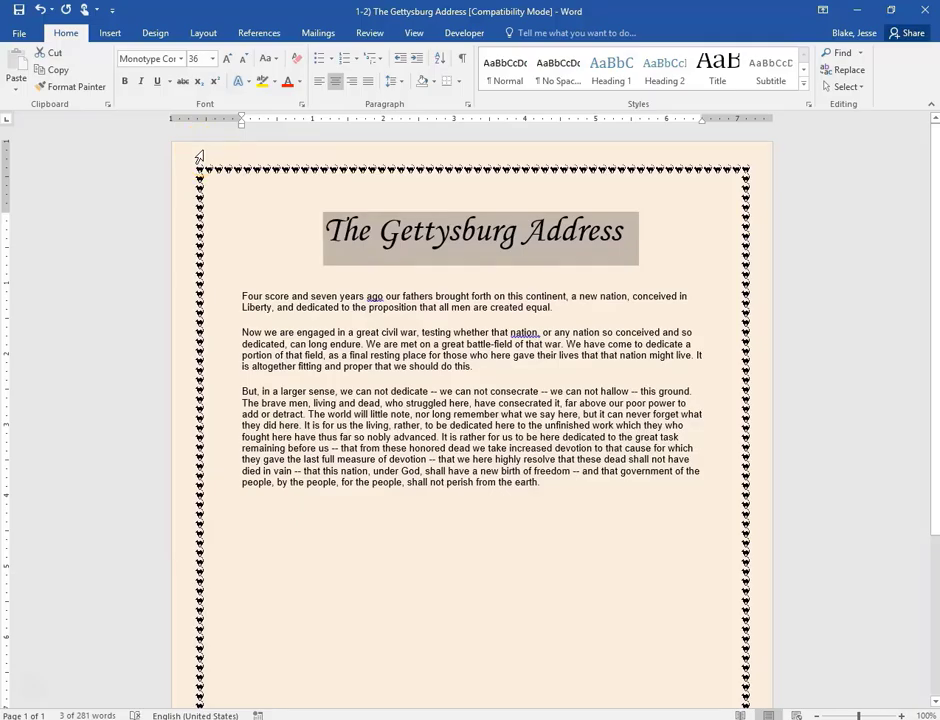
{"action": "left_click", "coordinate": [324, 548]}
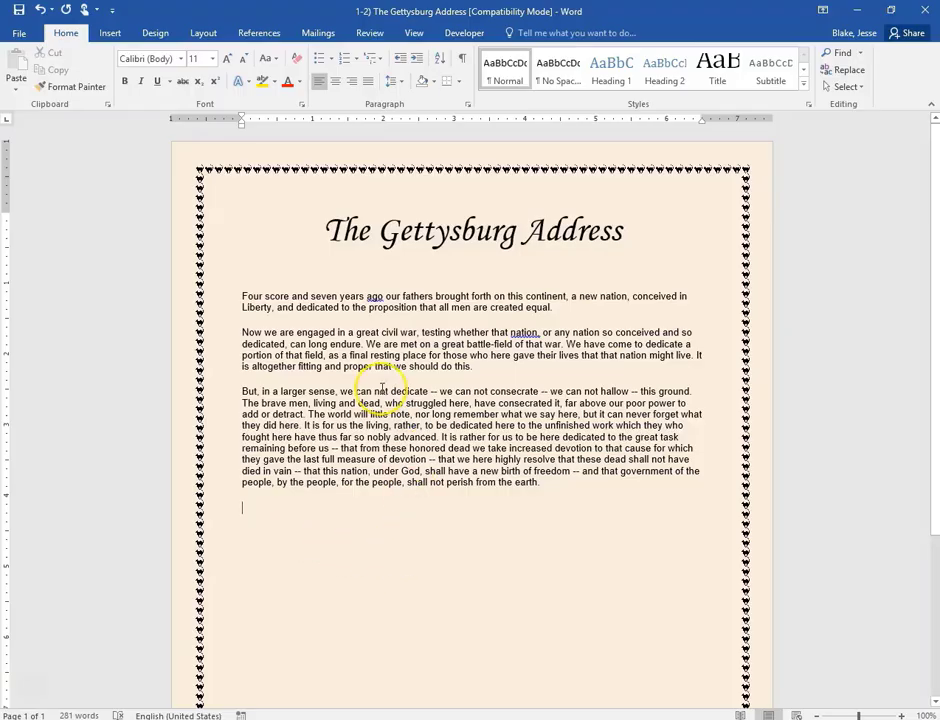
- Format the three selected speech paragraphs as 14 pt Times New Roman
{"action": "left_click_drag", "start_coordinate": [238, 297], "coordinate": [550, 489]}
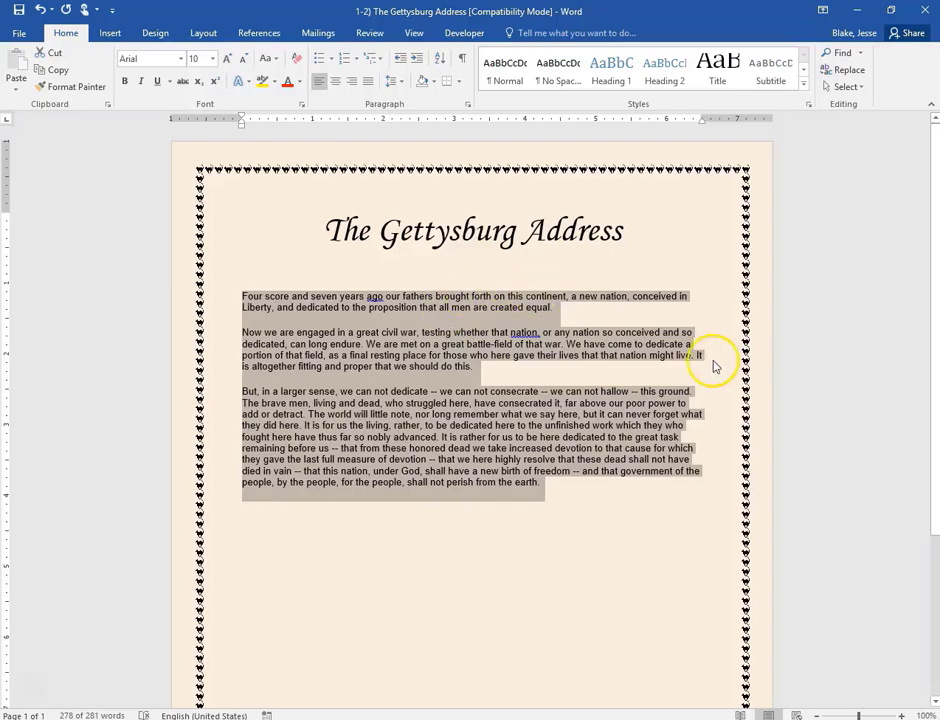
{"action": "left_click", "coordinate": [195, 59]}
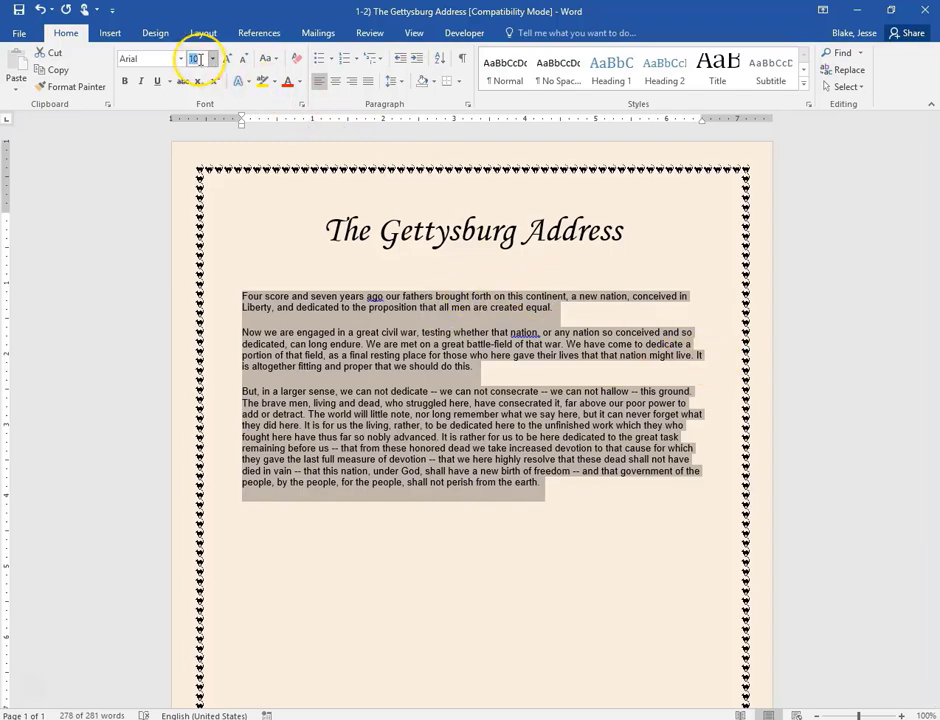
{"action": "type", "text": "14"}
{"action": "key", "text": "Return"}
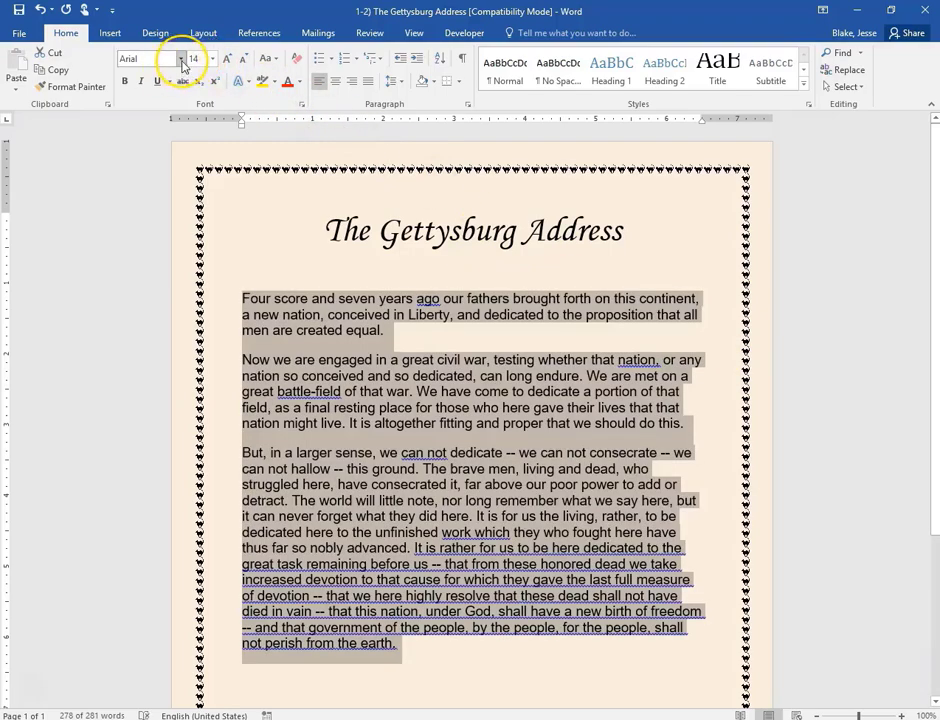
{"action": "left_click", "coordinate": [181, 59]}
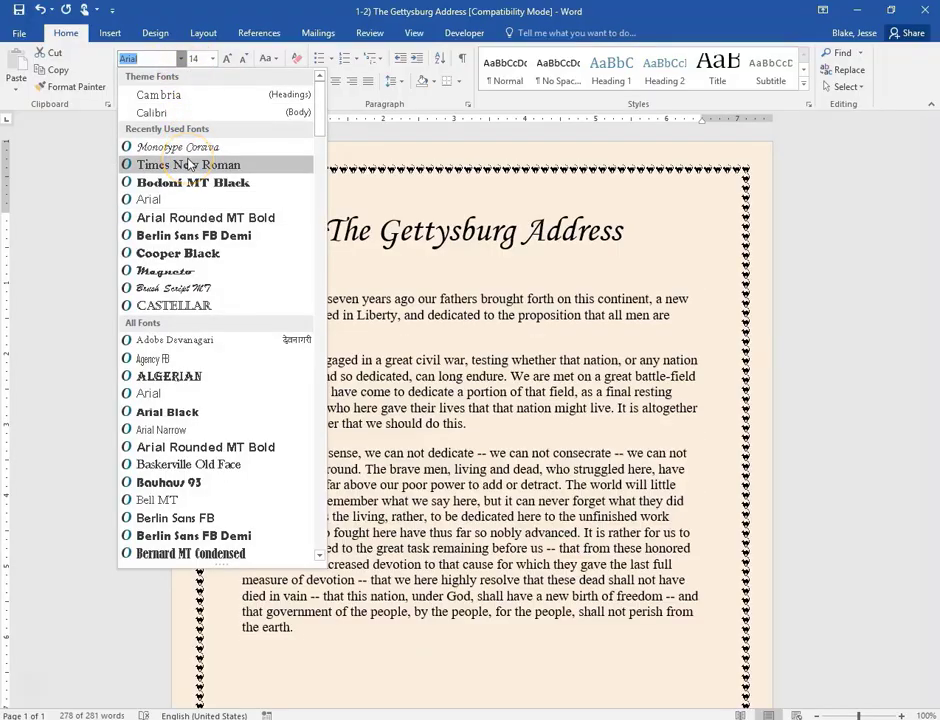
{"action": "left_click", "coordinate": [190, 165]}
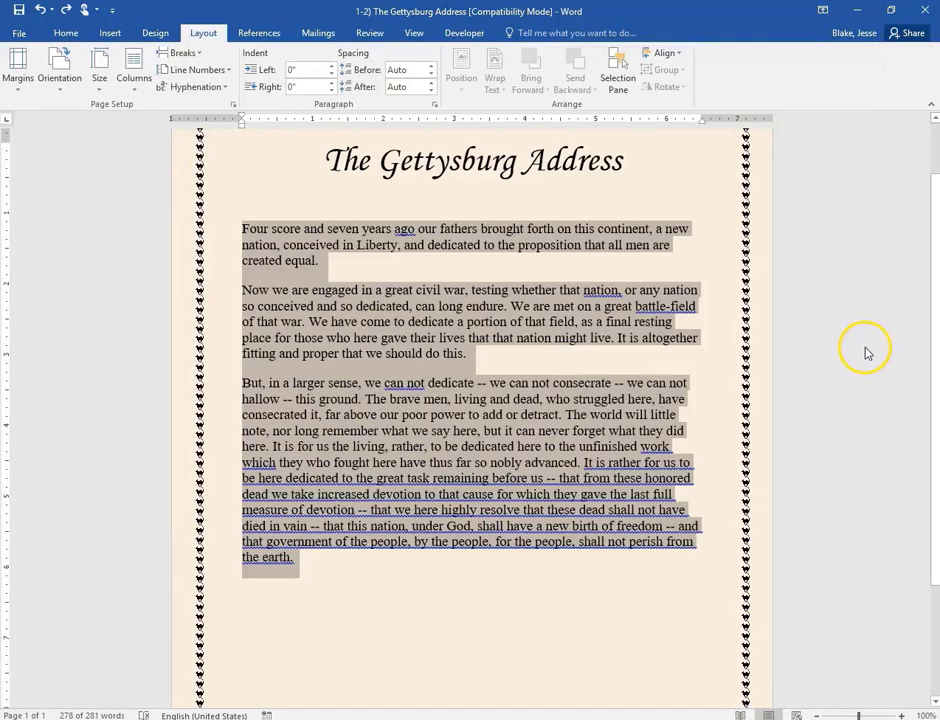
{"action": "left_click", "coordinate": [66, 32]}
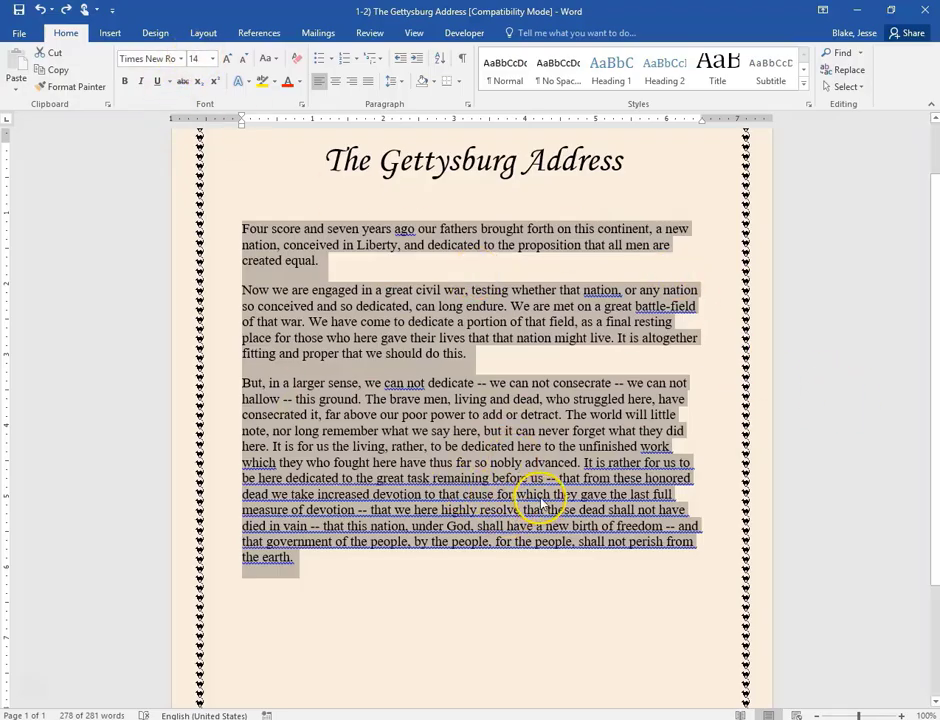
{"action": "left_click", "coordinate": [203, 36]}
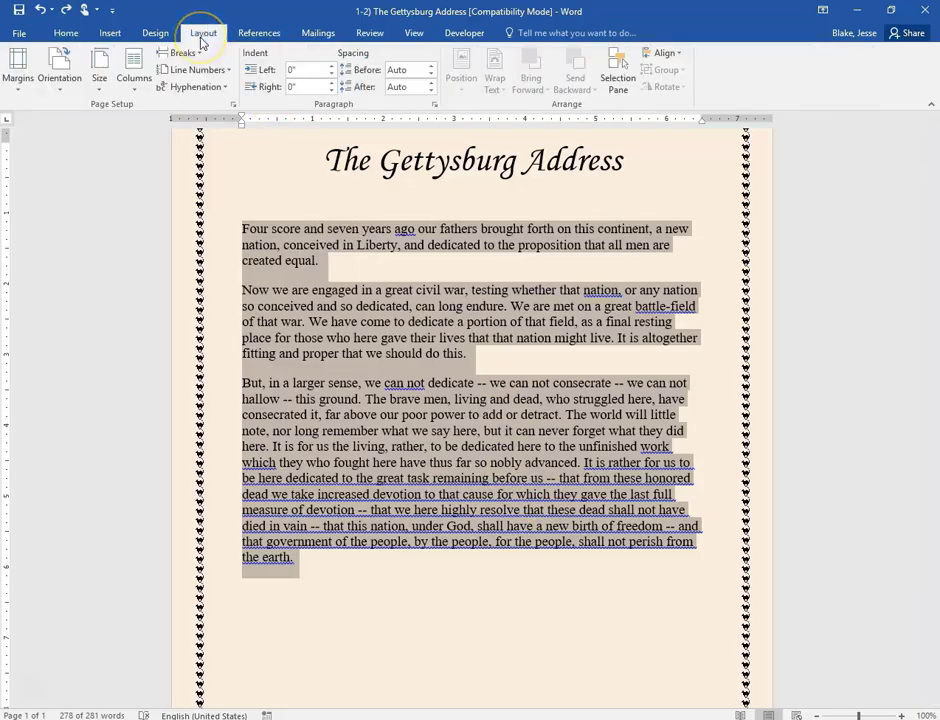
- In the More Columns dialog, choose Two columns with Line between ticked
{"action": "left_click", "coordinate": [133, 90]}
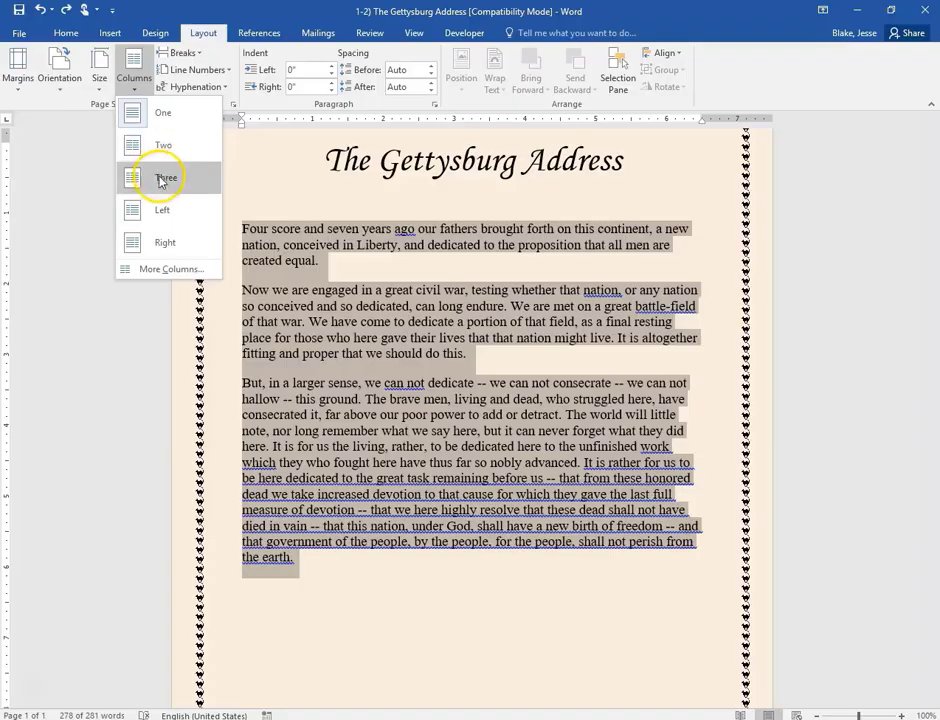
{"action": "left_click", "coordinate": [166, 270]}
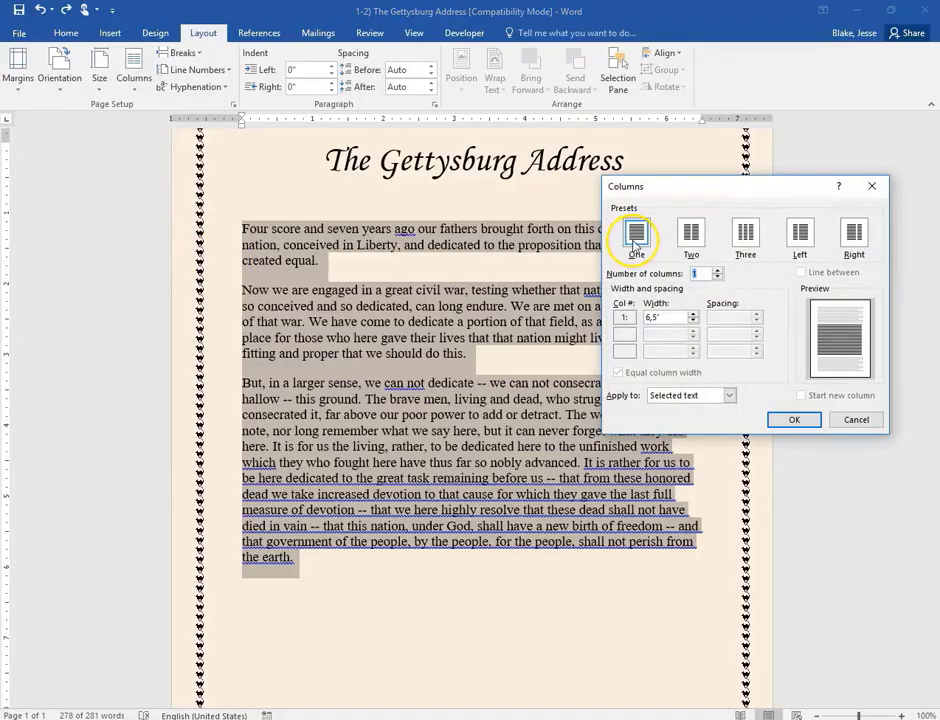
{"action": "left_click", "coordinate": [691, 232]}
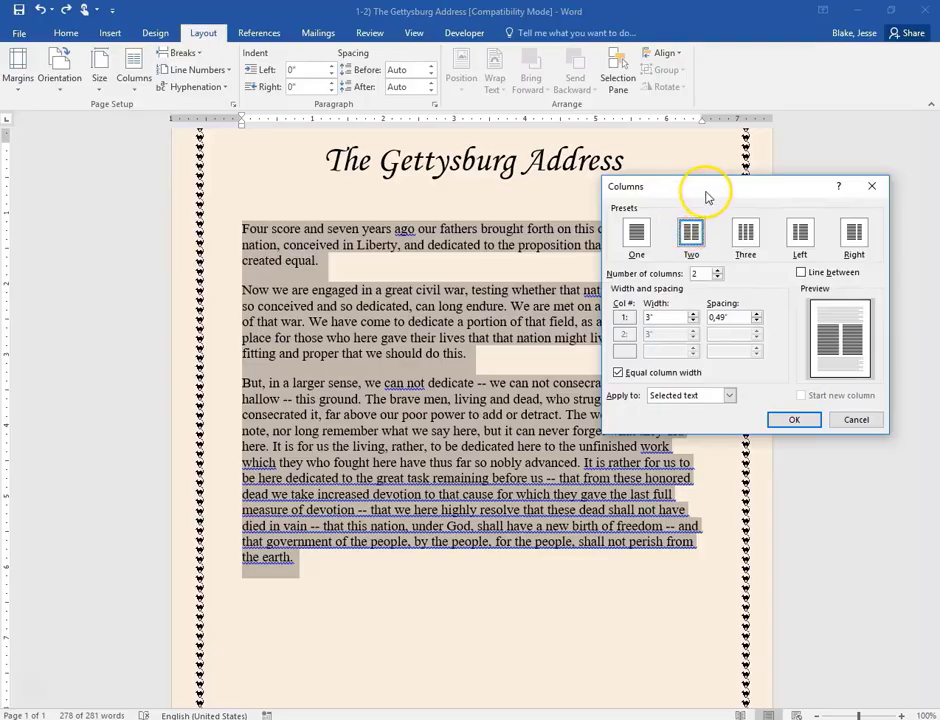
{"action": "left_click_drag", "start_coordinate": [705, 188], "coordinate": [428, 199]}
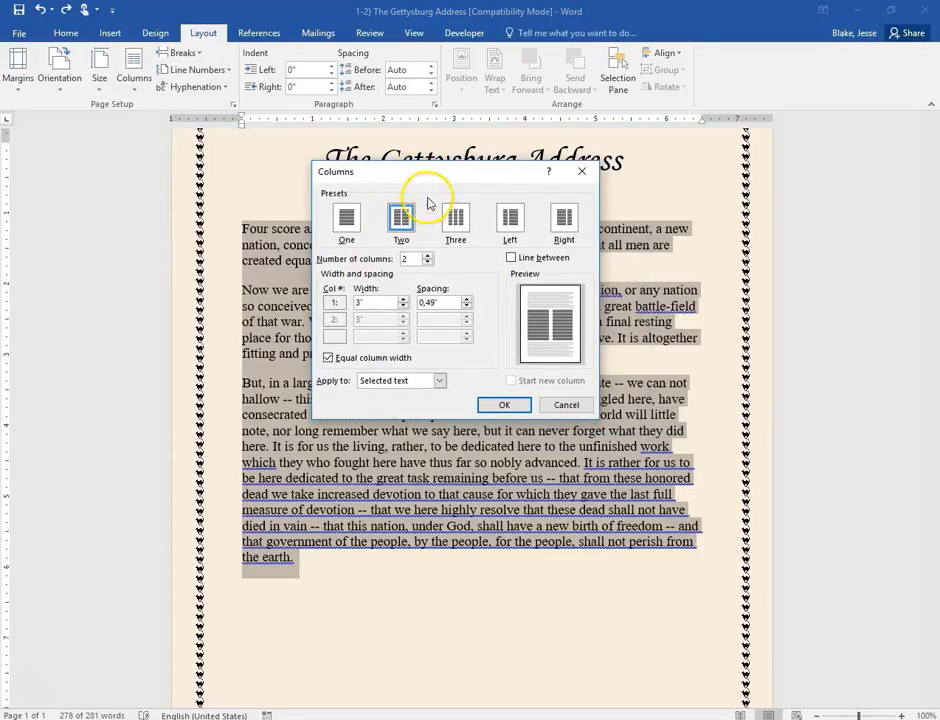
{"action": "left_click", "coordinate": [512, 259]}
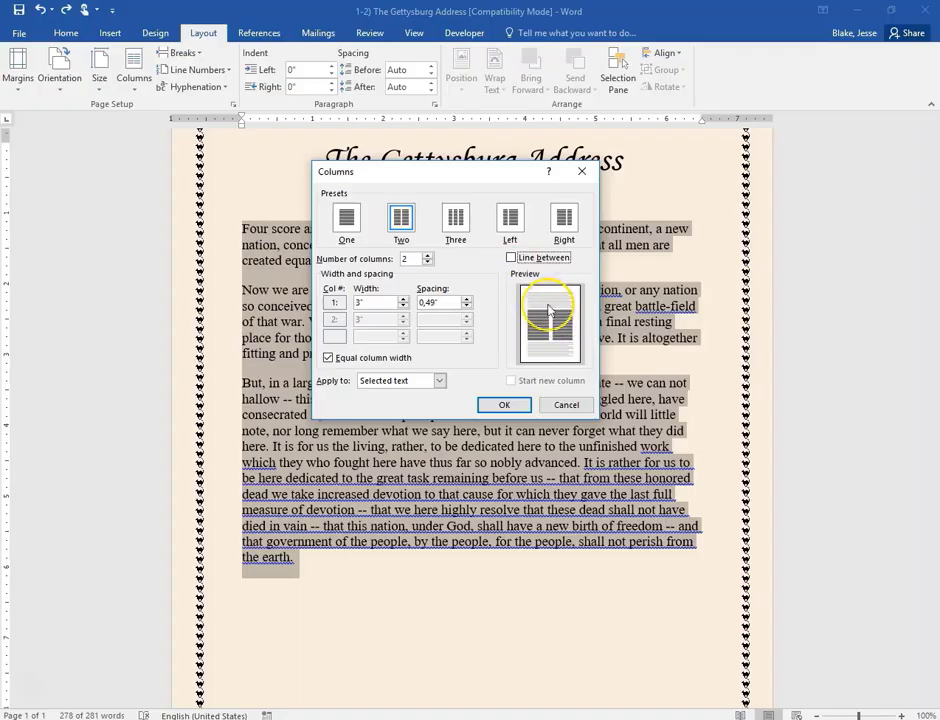
{"action": "left_click", "coordinate": [511, 259]}
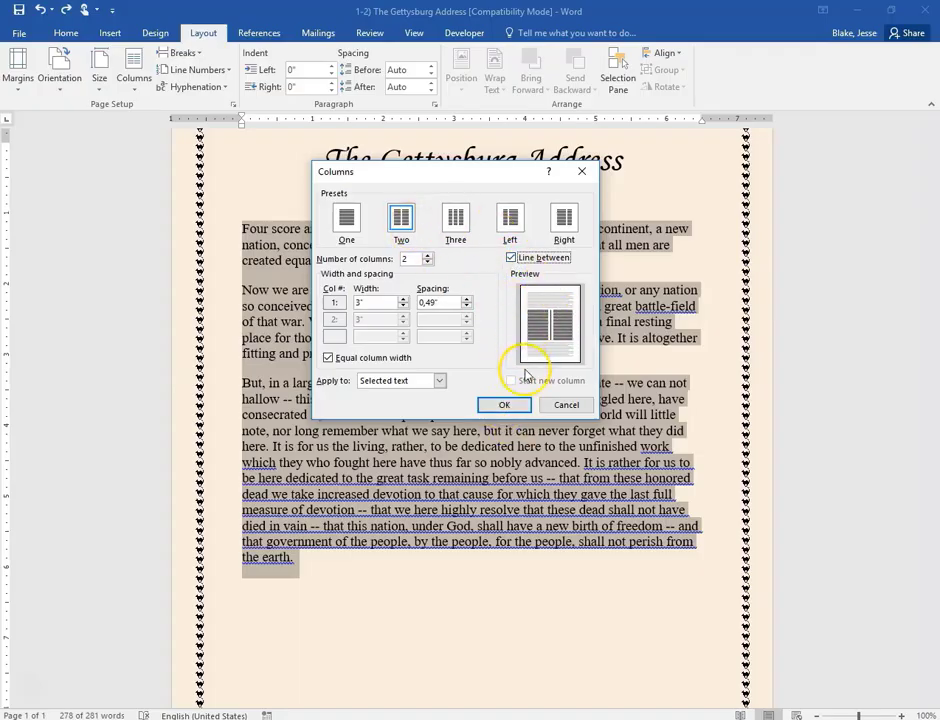
{"action": "left_click", "coordinate": [505, 405]}
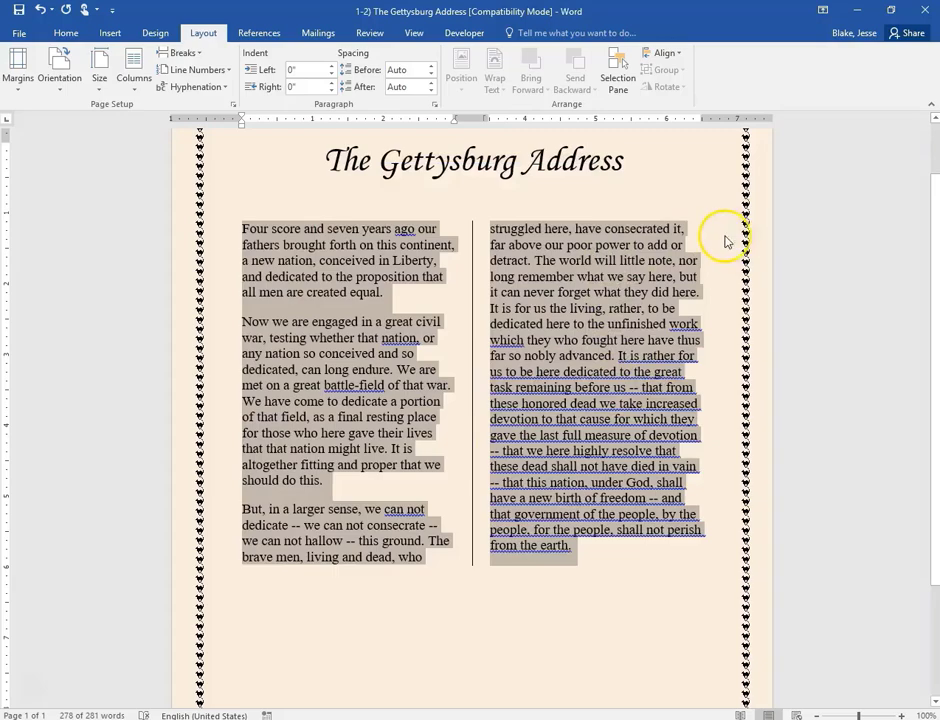
{"action": "left_click", "coordinate": [590, 330]}
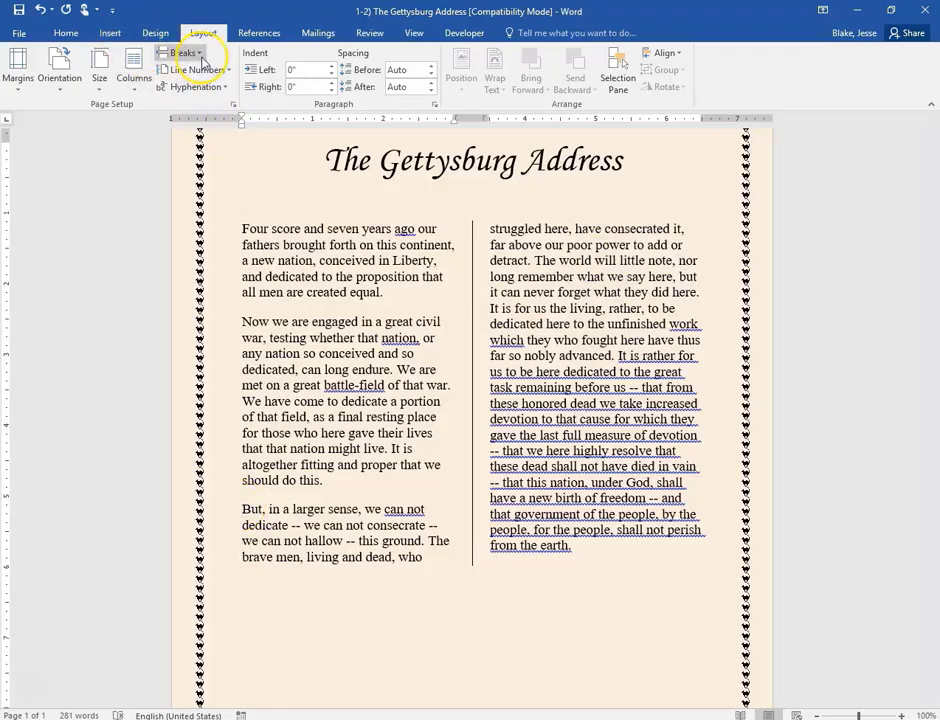
- Insert a column break so 'But, in a larger sense' begins the right column
{"action": "left_click", "coordinate": [201, 58]}
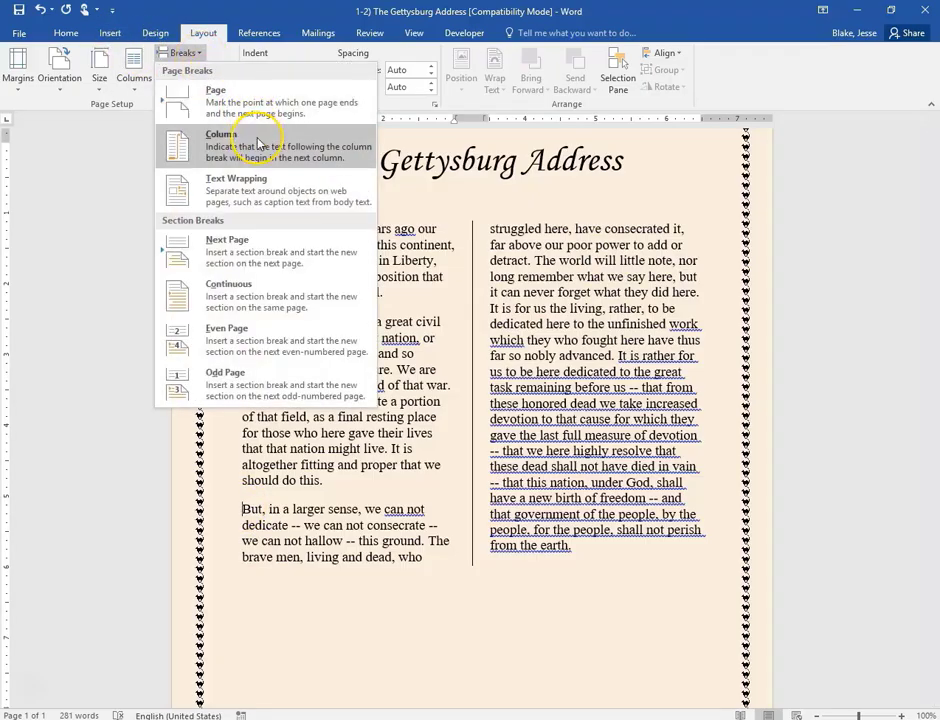
{"action": "left_click", "coordinate": [212, 131]}
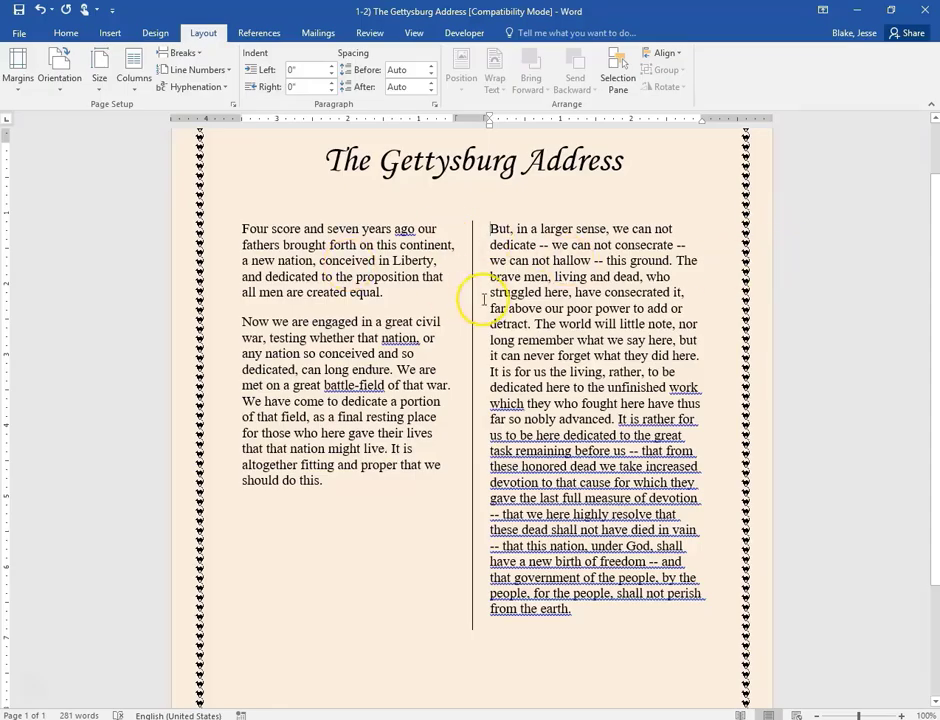
{"action": "left_click", "coordinate": [305, 259]}
{"action": "left_click", "coordinate": [64, 33]}
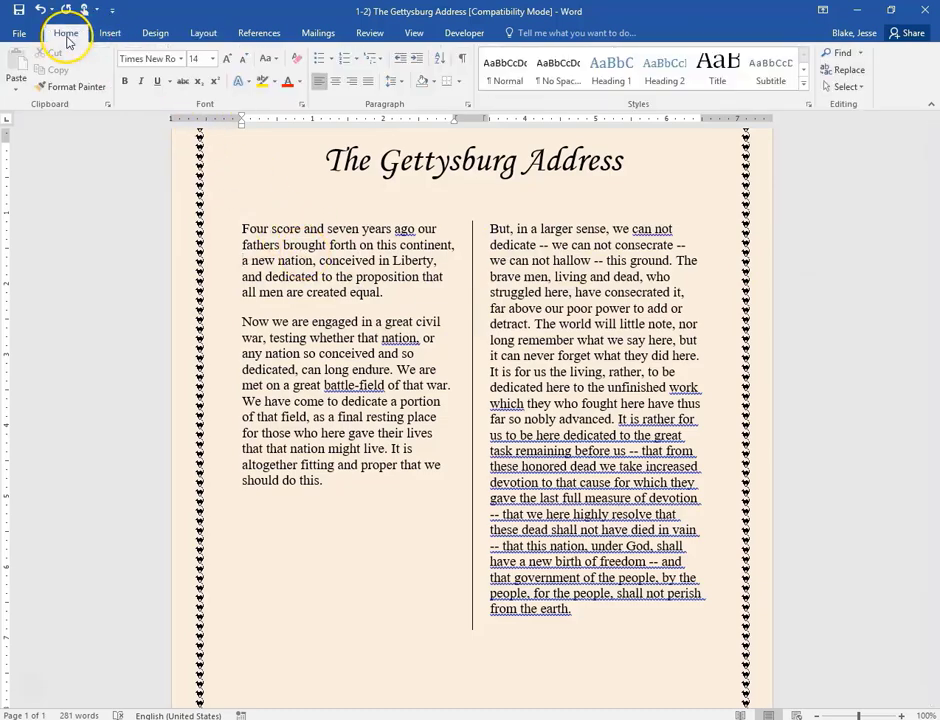
- Make the F of 'Four' and the N of 'Now' Dropped capitals
{"action": "left_click", "coordinate": [157, 33]}
{"action": "left_click", "coordinate": [116, 36]}
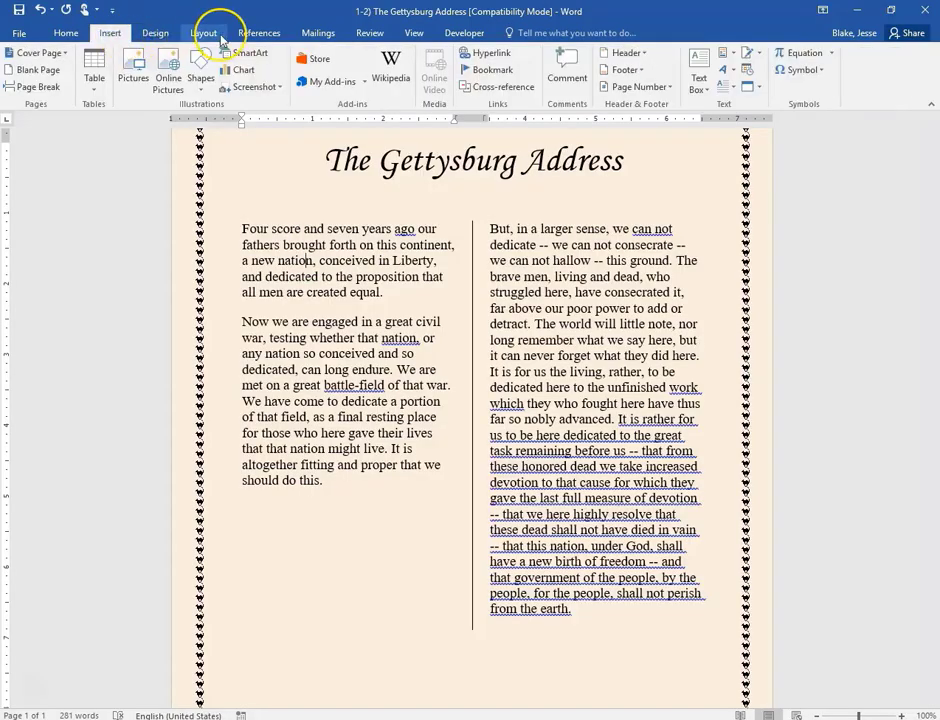
{"action": "left_click", "coordinate": [205, 34]}
{"action": "left_click", "coordinate": [156, 36]}
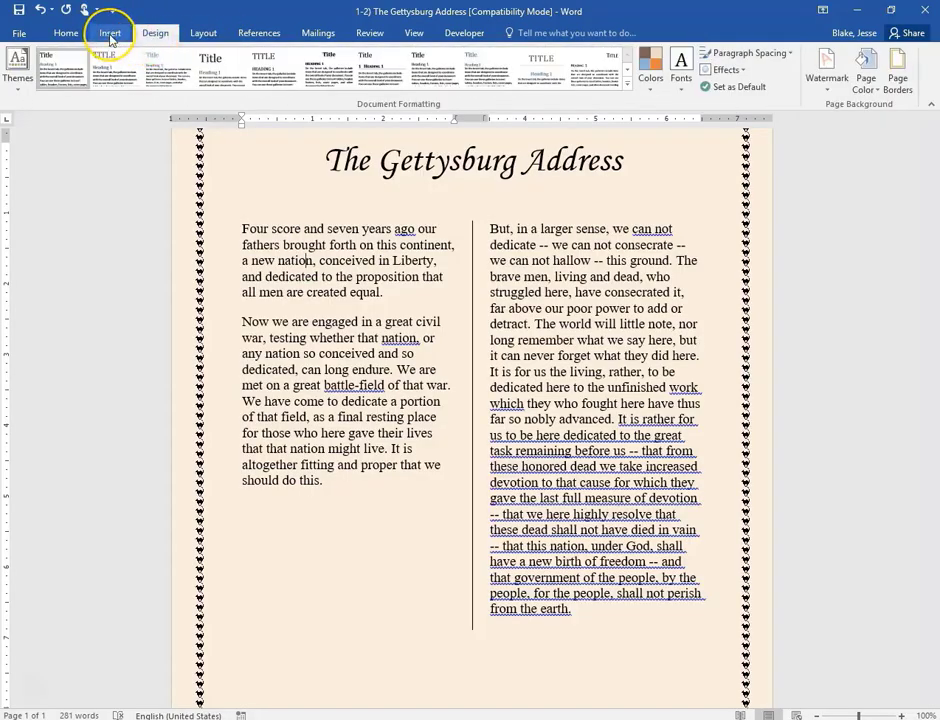
{"action": "left_click", "coordinate": [111, 36]}
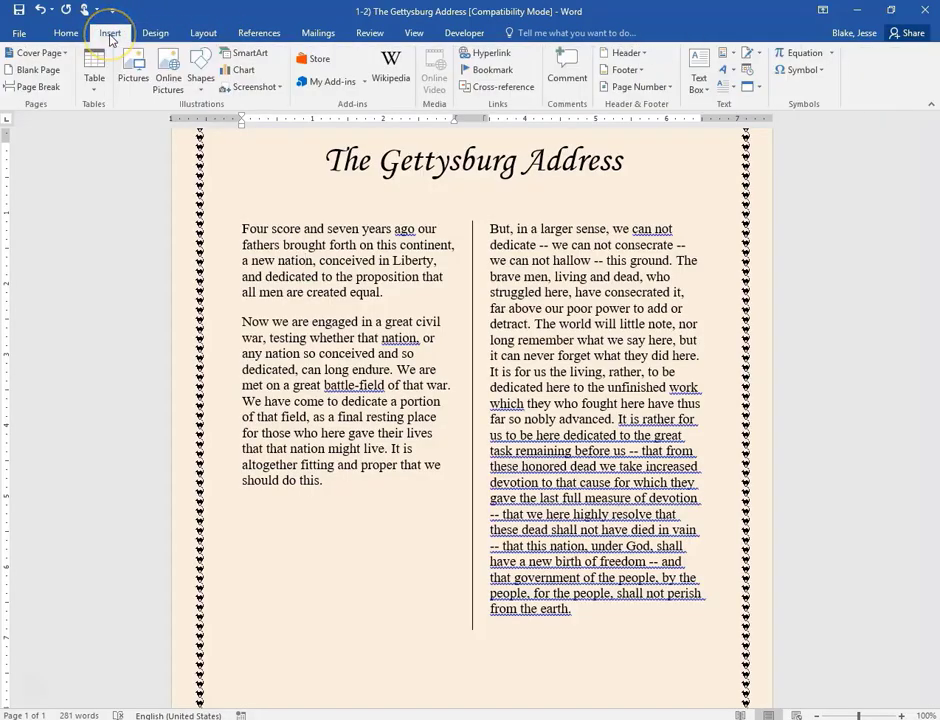
{"action": "left_click", "coordinate": [304, 229]}
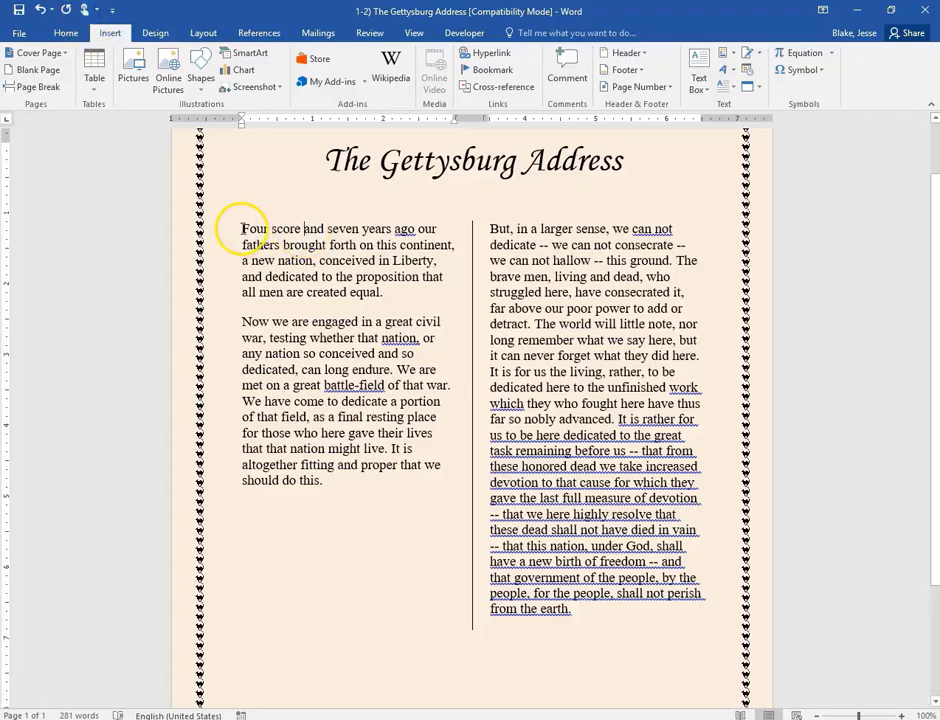
{"action": "left_click_drag", "start_coordinate": [244, 229], "coordinate": [251, 229]}
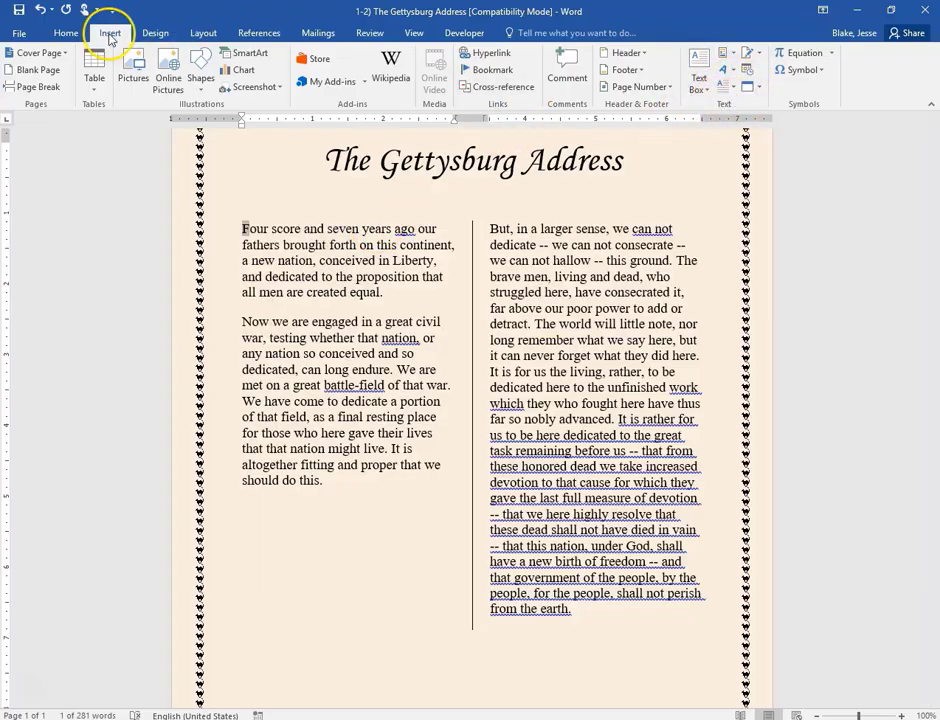
{"action": "left_click", "coordinate": [731, 89]}
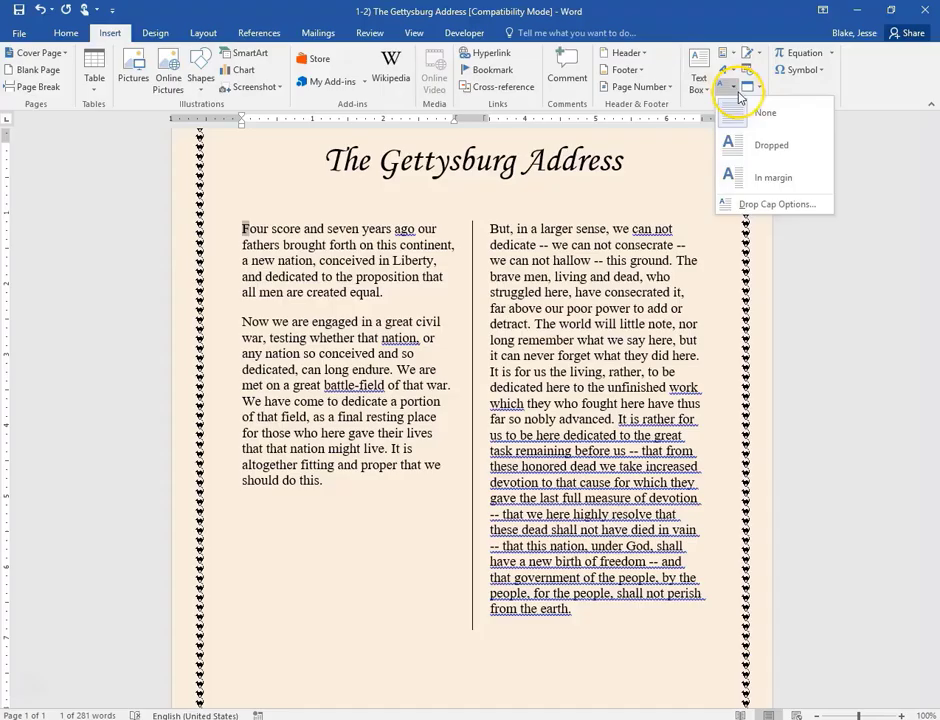
{"action": "left_click", "coordinate": [778, 146]}
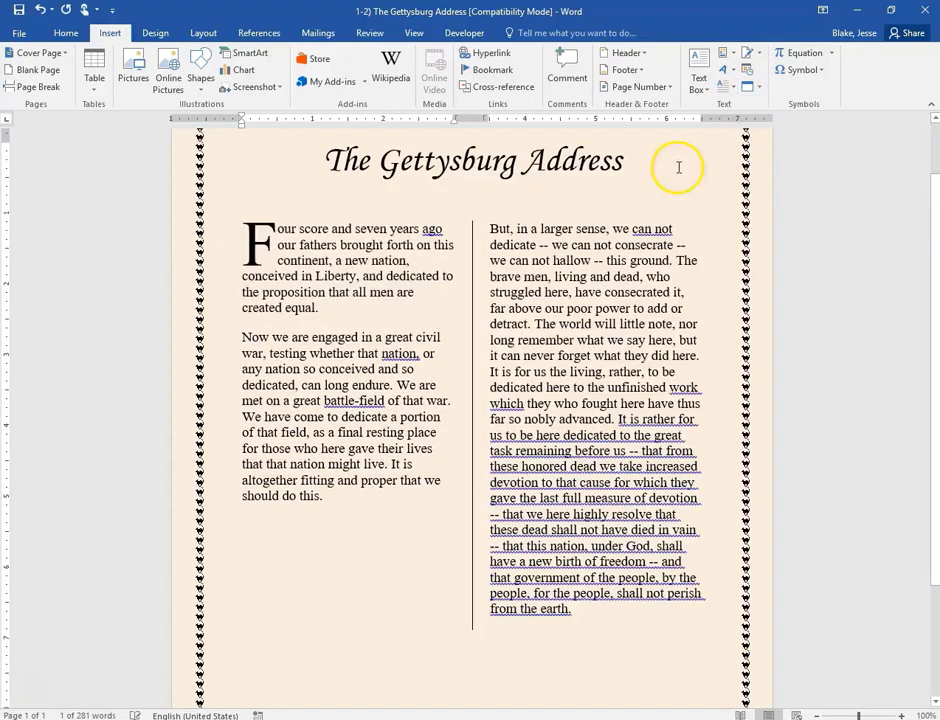
{"action": "left_click", "coordinate": [243, 336]}
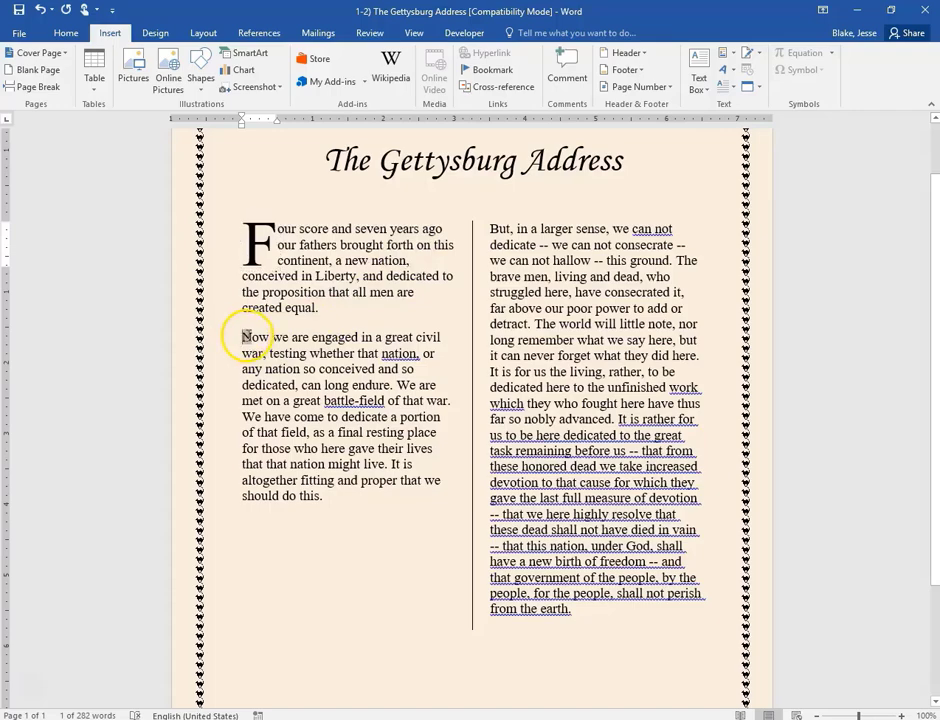
{"action": "left_click", "coordinate": [727, 90]}
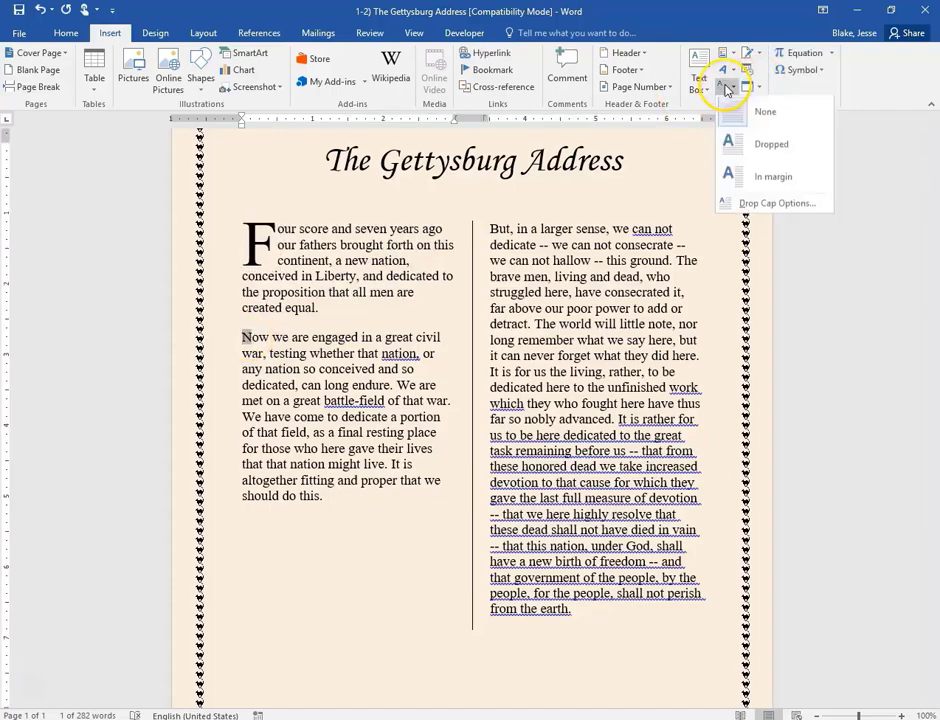
{"action": "left_click", "coordinate": [752, 140]}
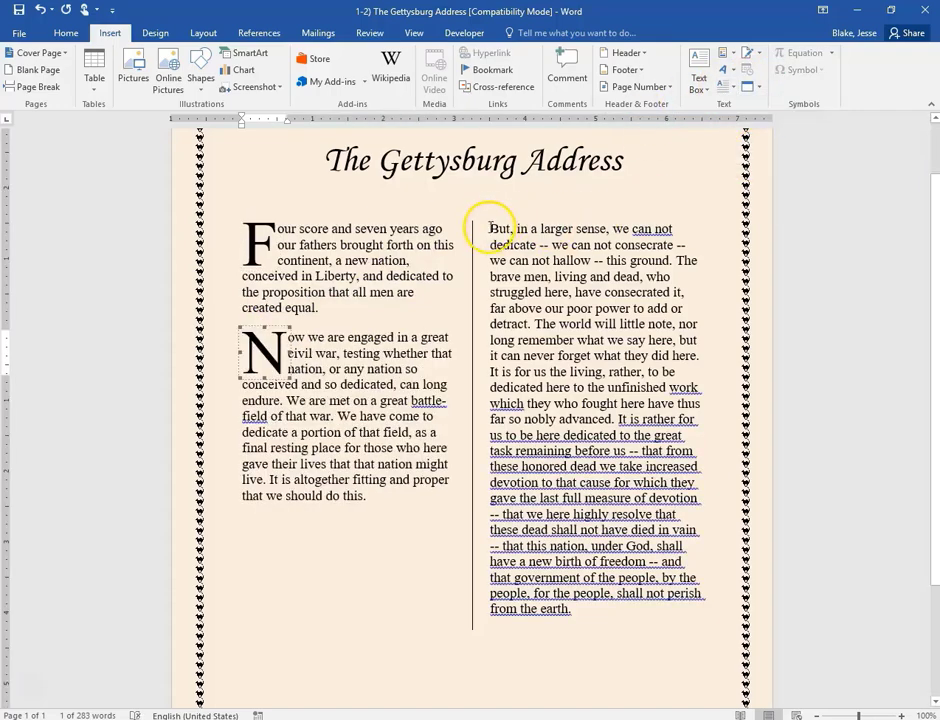
- Make the B of 'But' a Dropped capital and move it to the right column's start
{"action": "left_click_drag", "start_coordinate": [490, 228], "coordinate": [498, 228]}
{"action": "left_click", "coordinate": [729, 96]}
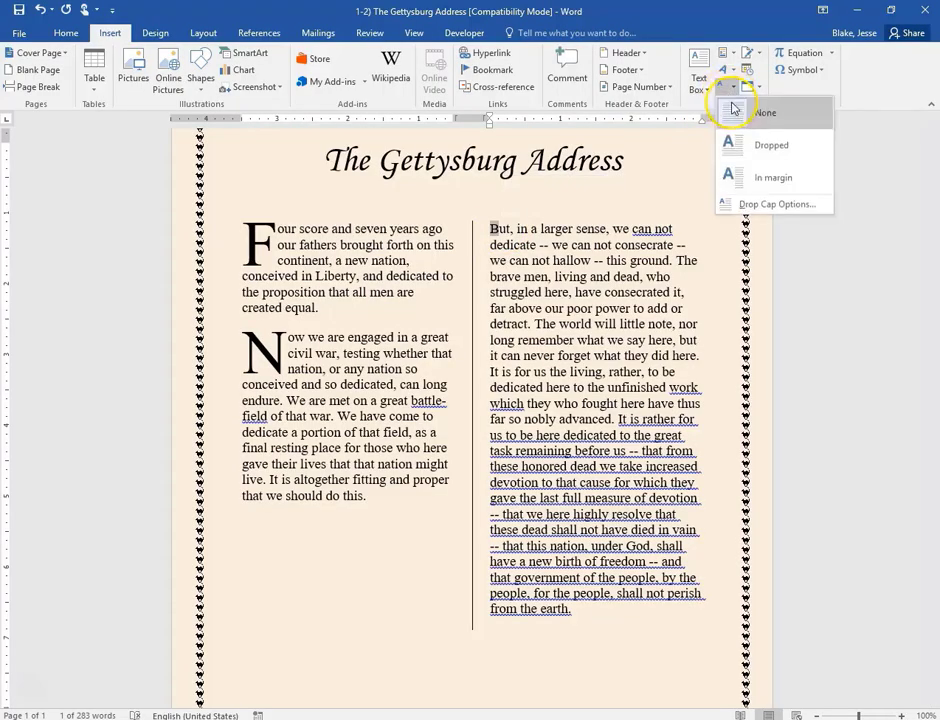
{"action": "left_click", "coordinate": [745, 146]}
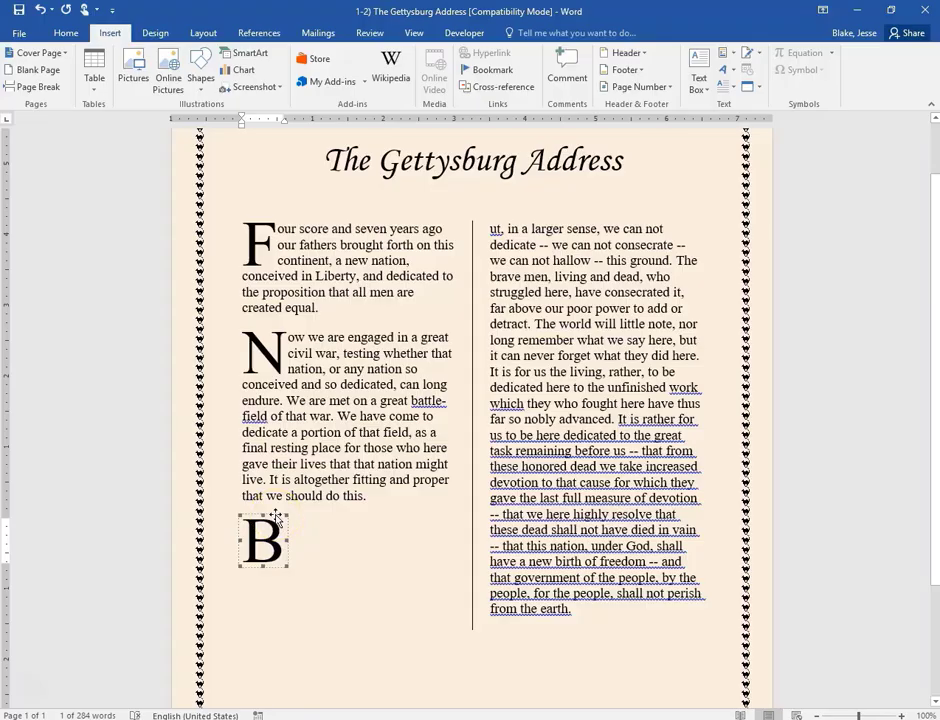
{"action": "left_click_drag", "start_coordinate": [275, 515], "coordinate": [519, 222]}
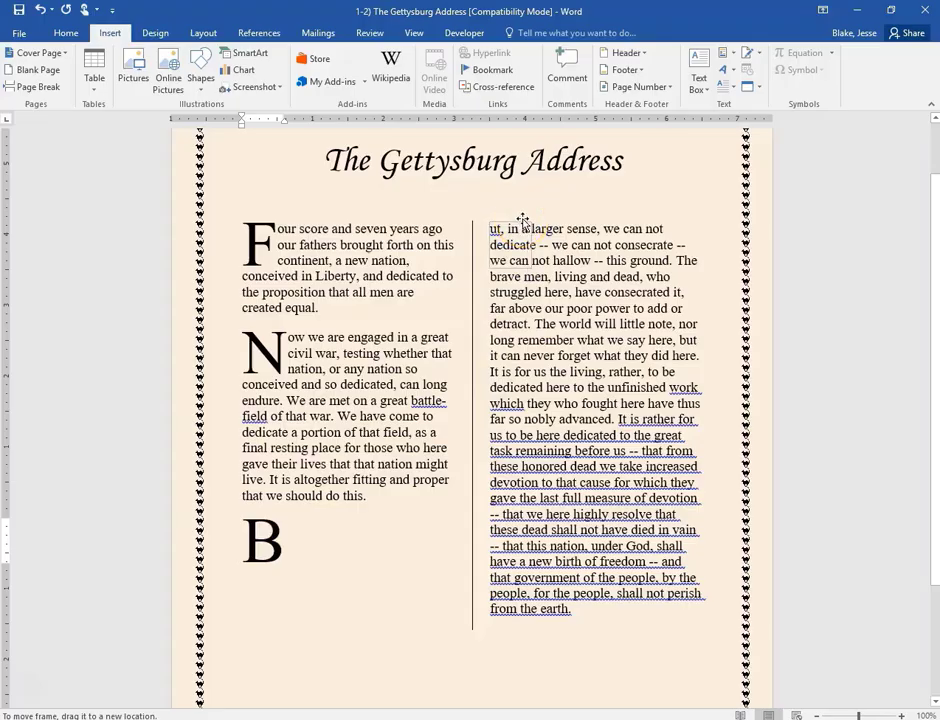
{"action": "left_click_drag", "start_coordinate": [522, 221], "coordinate": [522, 222]}
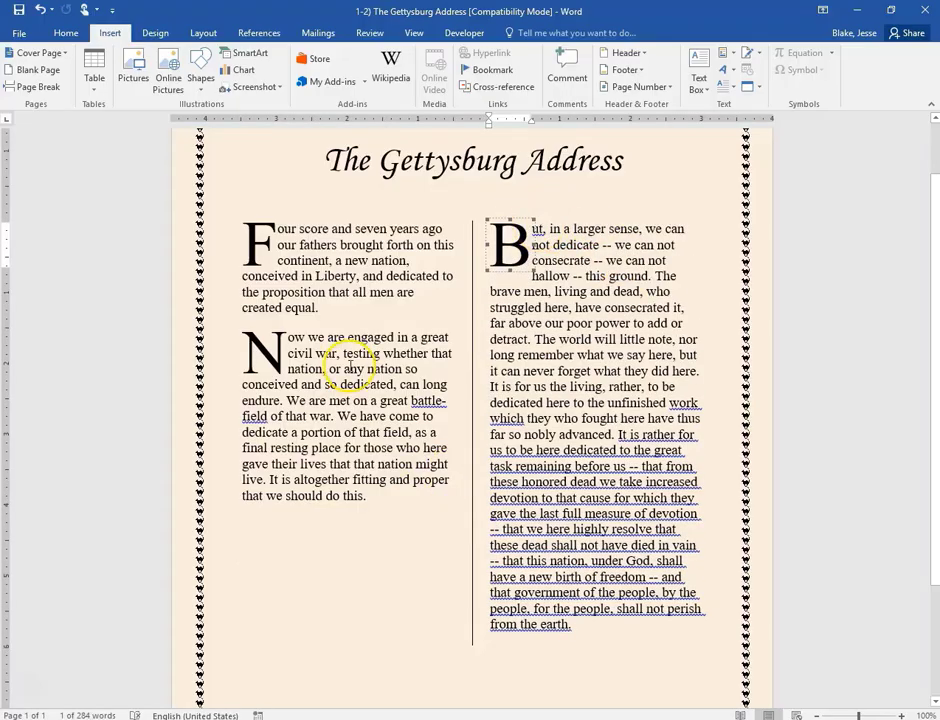
{"action": "left_click", "coordinate": [265, 241]}
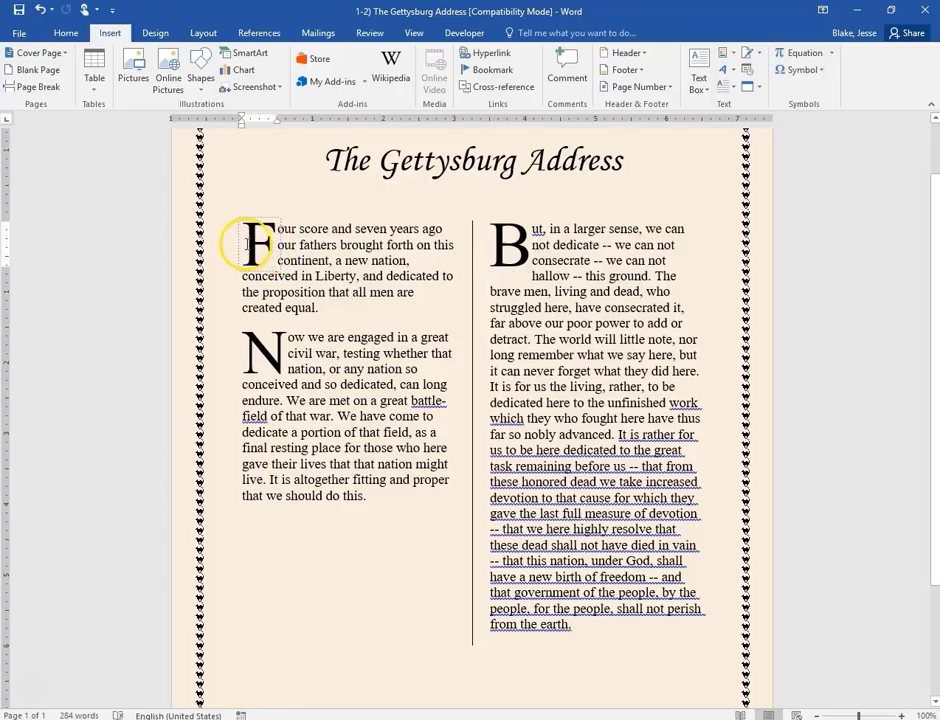
{"action": "double_click", "coordinate": [248, 241]}
- Change the F, N and B drop cap letters to Monotype Corsiva
{"action": "left_click", "coordinate": [67, 36]}
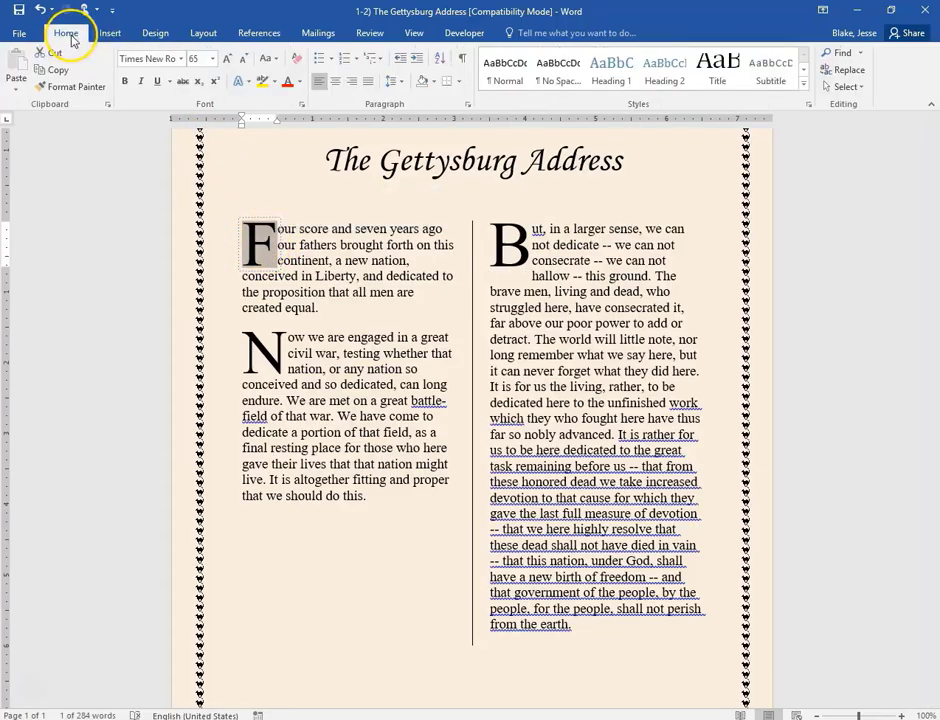
{"action": "left_click", "coordinate": [183, 60]}
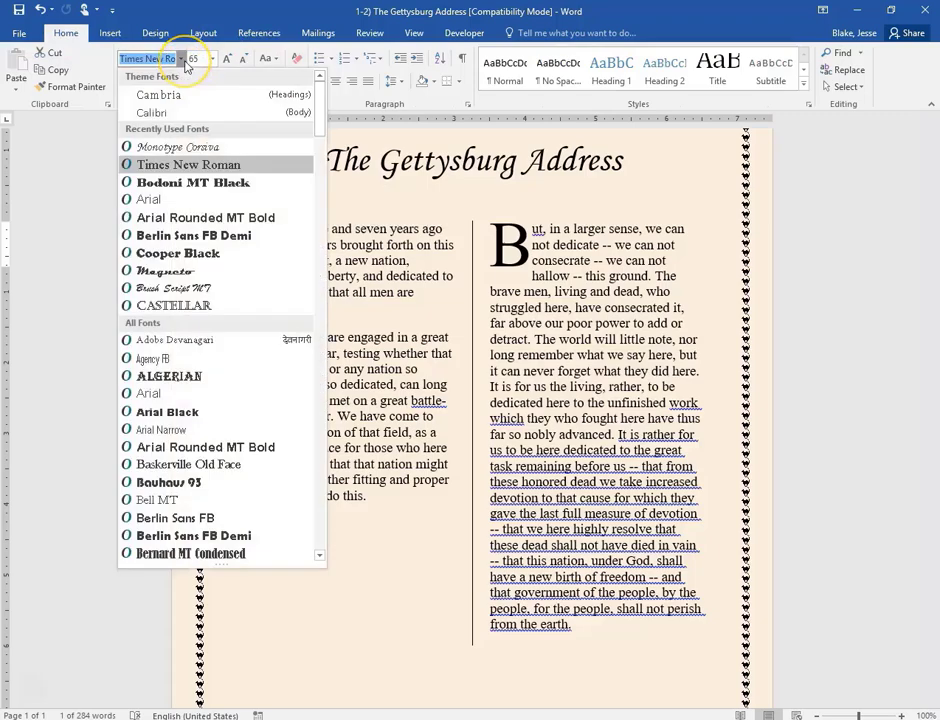
{"action": "left_click", "coordinate": [207, 150]}
{"action": "double_click", "coordinate": [260, 348]}
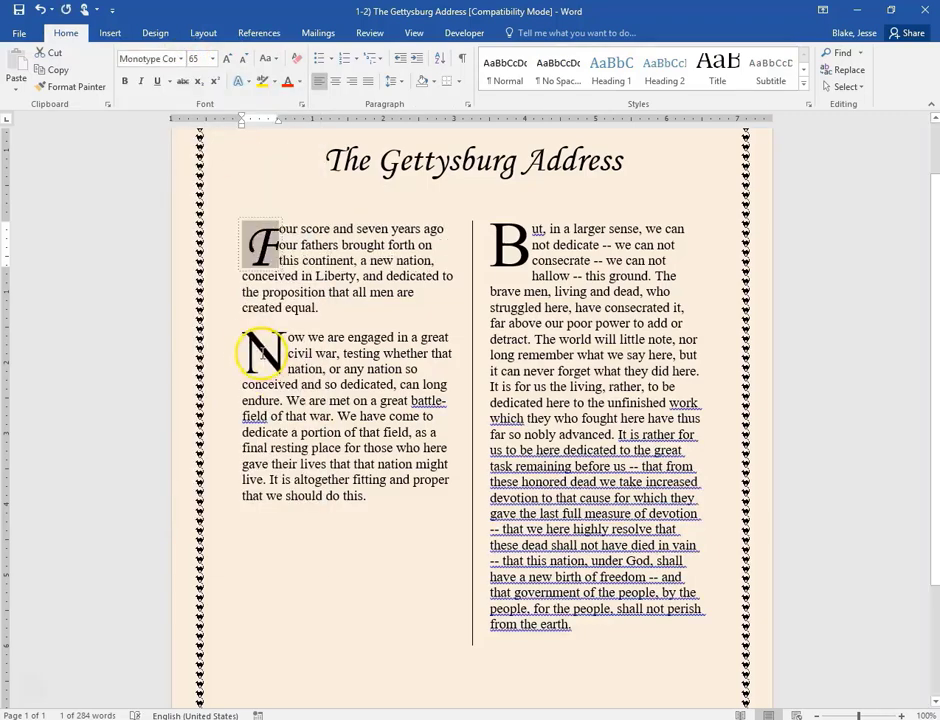
{"action": "double_click", "coordinate": [264, 343]}
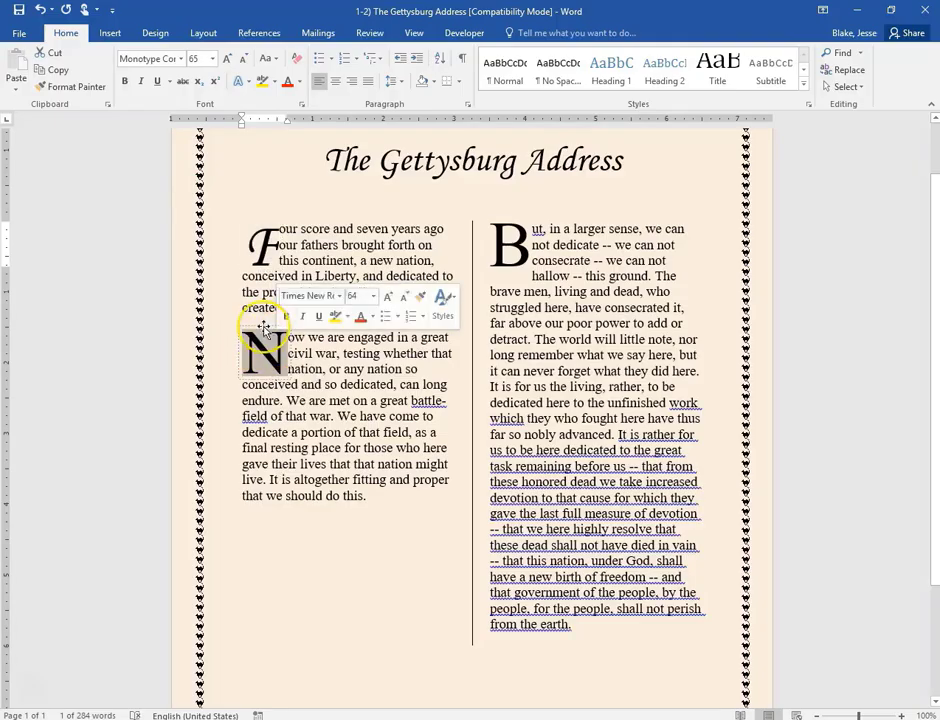
{"action": "left_click", "coordinate": [181, 59]}
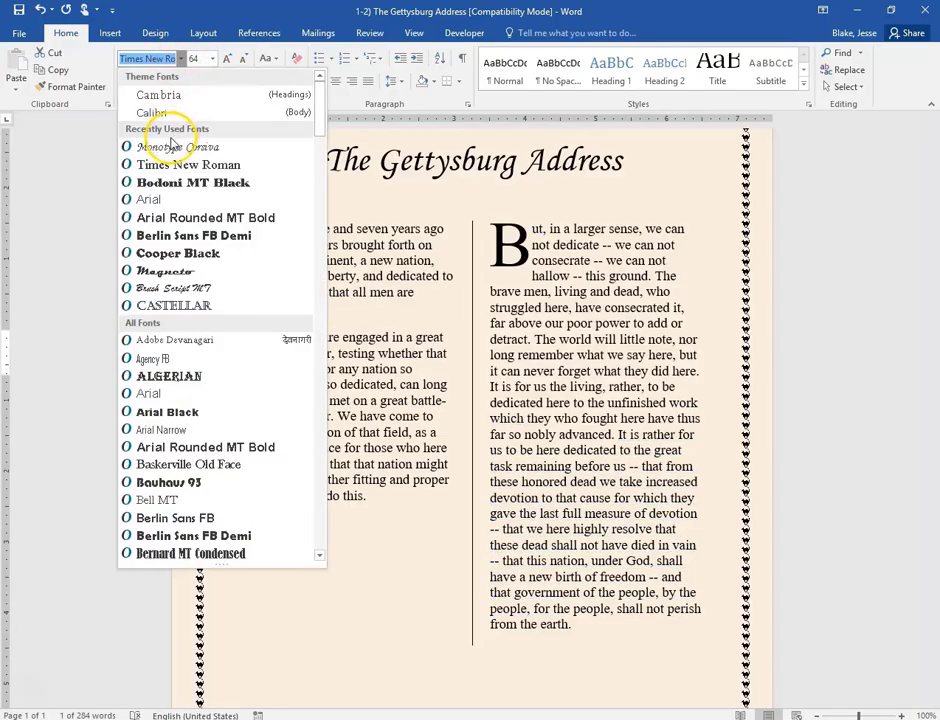
{"action": "left_click", "coordinate": [172, 150]}
{"action": "double_click", "coordinate": [507, 246]}
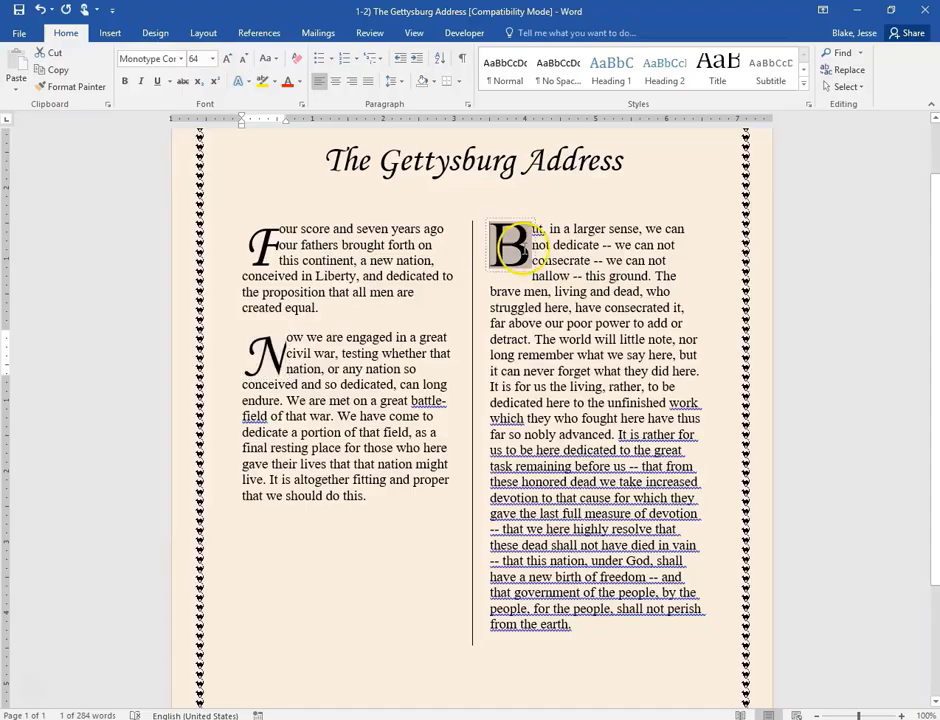
{"action": "left_click", "coordinate": [182, 59]}
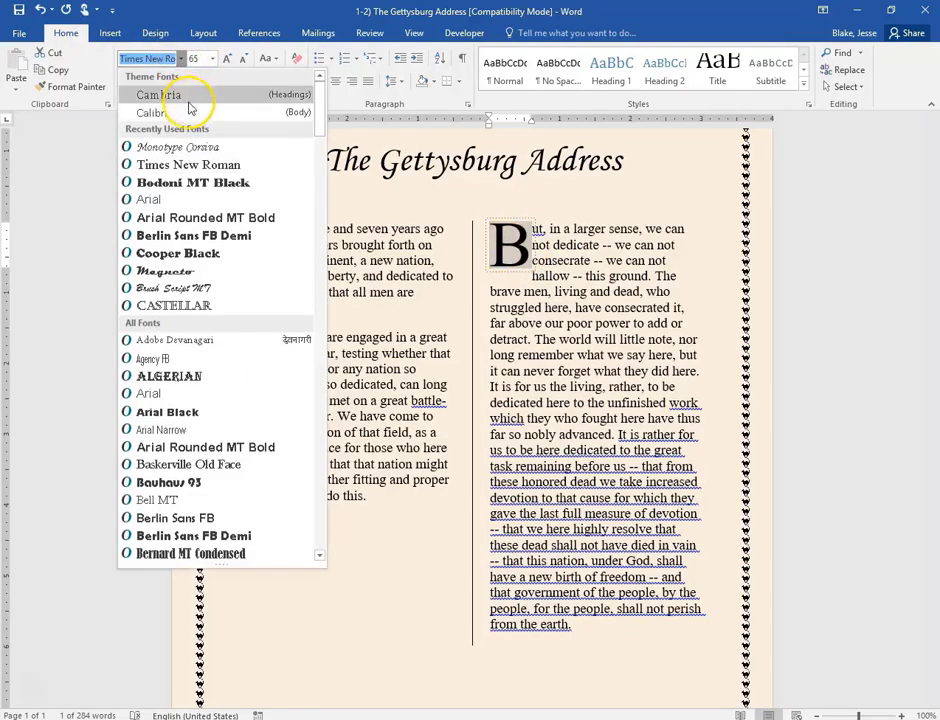
{"action": "left_click", "coordinate": [178, 147]}
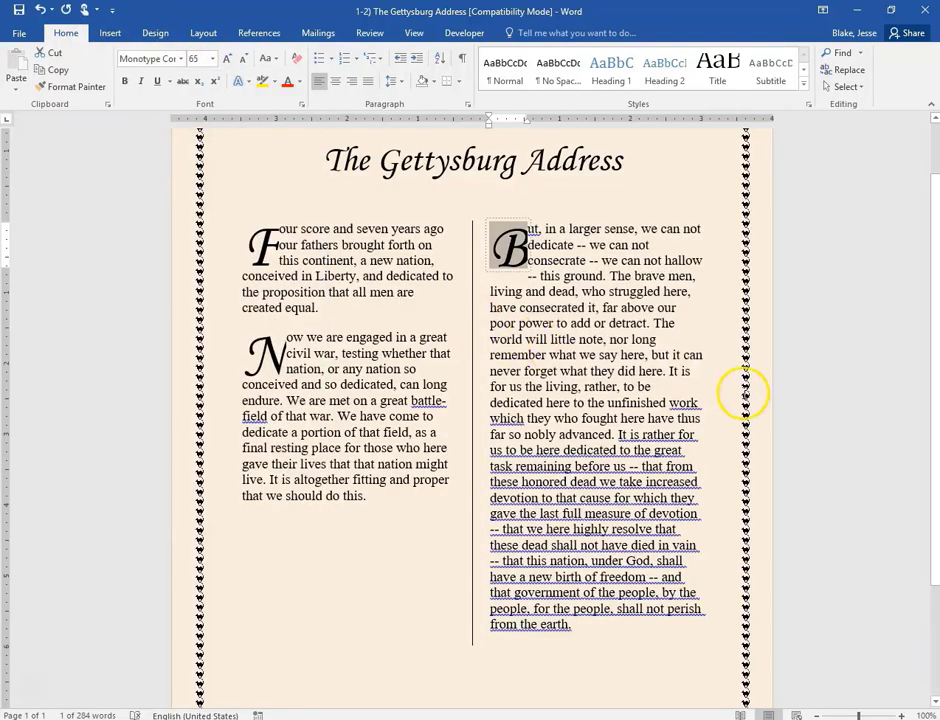
{"action": "left_click", "coordinate": [400, 352]}
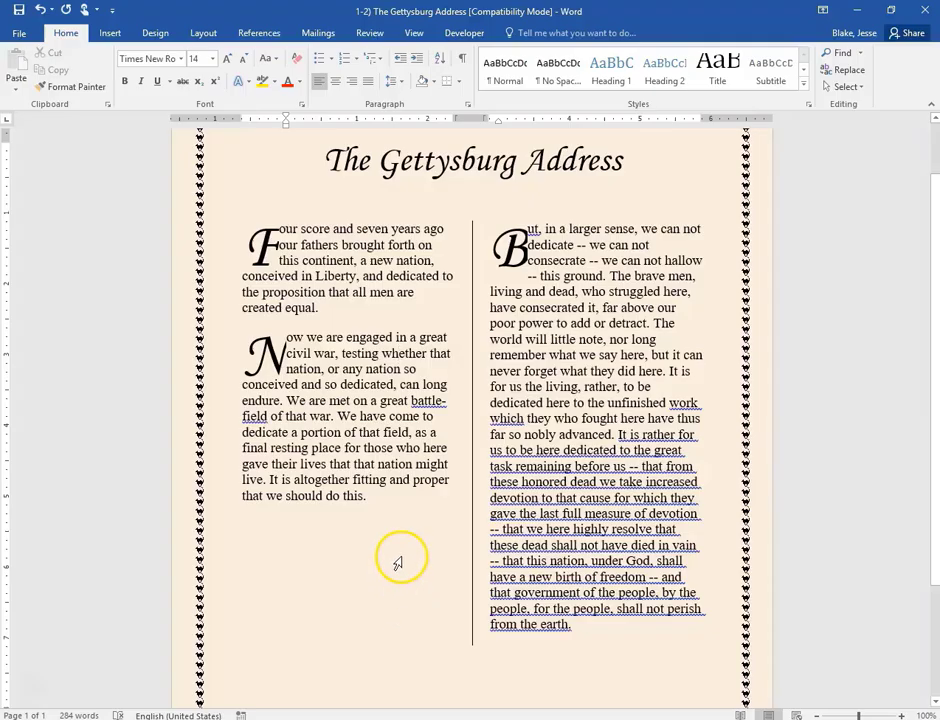
{"action": "left_click", "coordinate": [484, 561]}
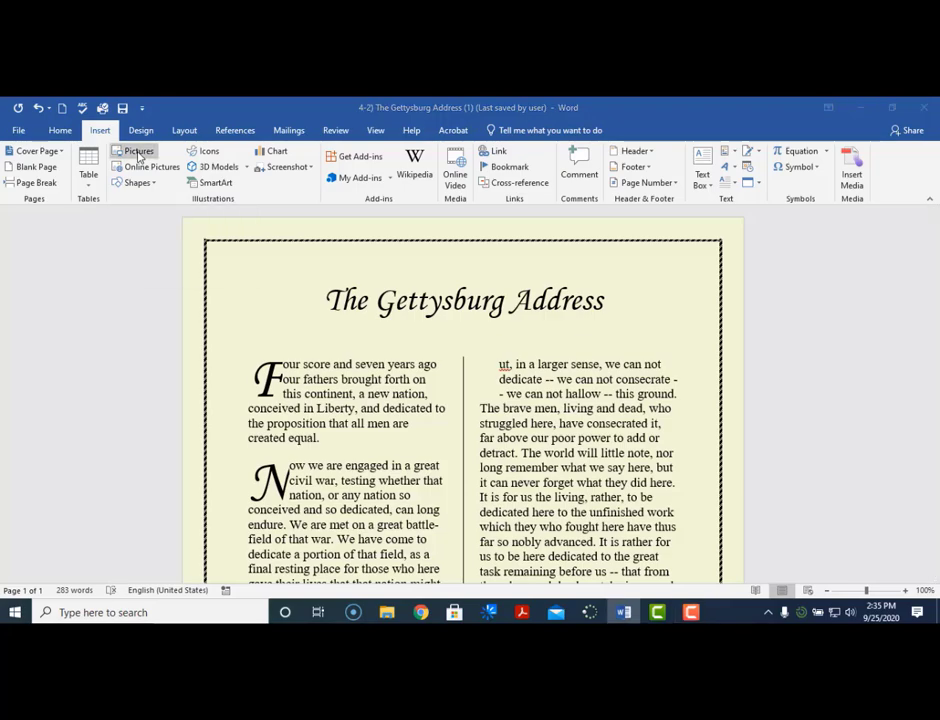
- Insert '4-3) Abraham Lincoln' from Google Drive > My Drive > BOS > Word > Word Lesson 4 Zip Files
{"action": "left_click", "coordinate": [138, 153]}
{"action": "left_click_drag", "start_coordinate": [283, 118], "coordinate": [400, 145]}
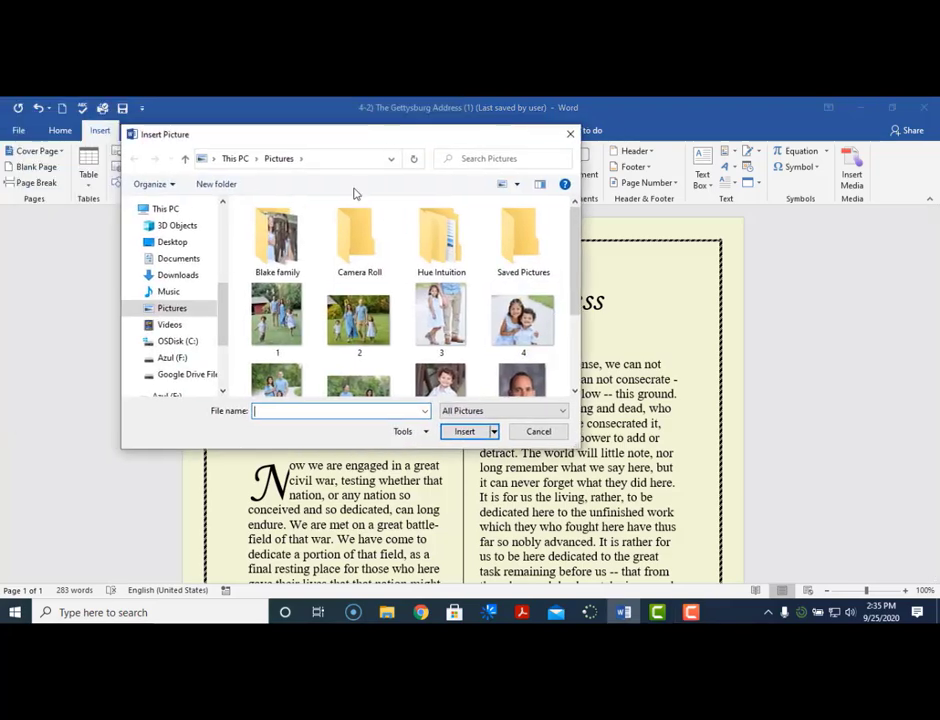
{"action": "left_click", "coordinate": [184, 383]}
{"action": "double_click", "coordinate": [285, 222]}
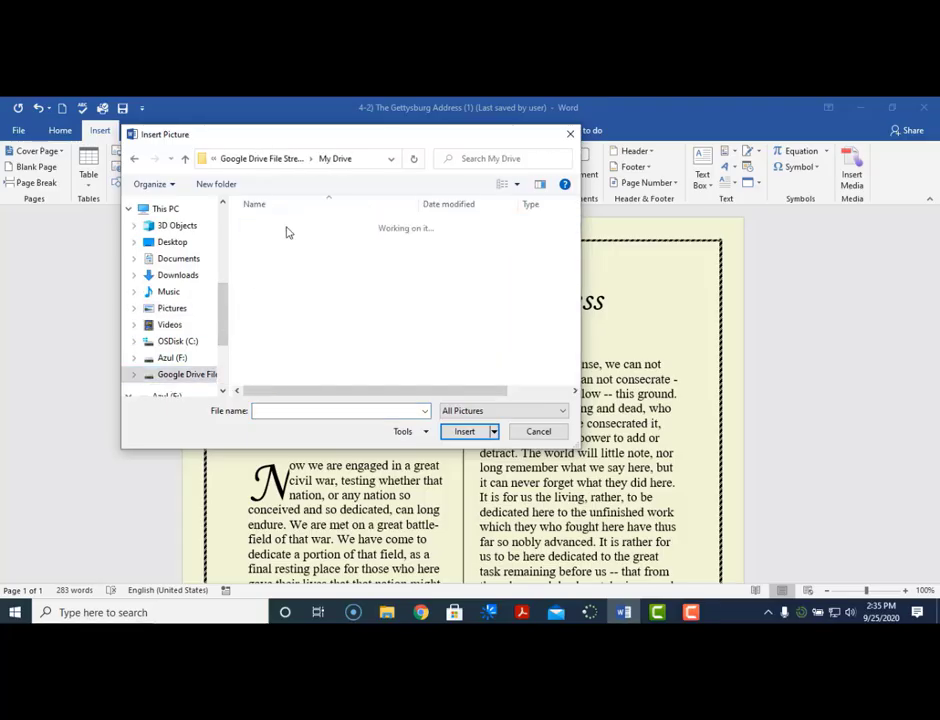
{"action": "double_click", "coordinate": [286, 226]}
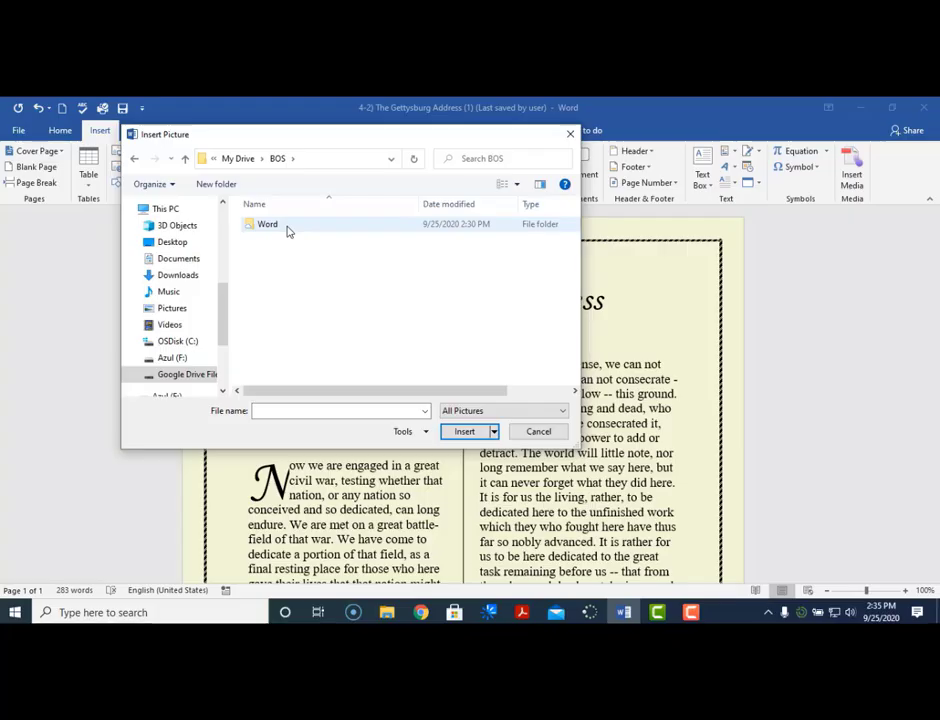
{"action": "double_click", "coordinate": [287, 230]}
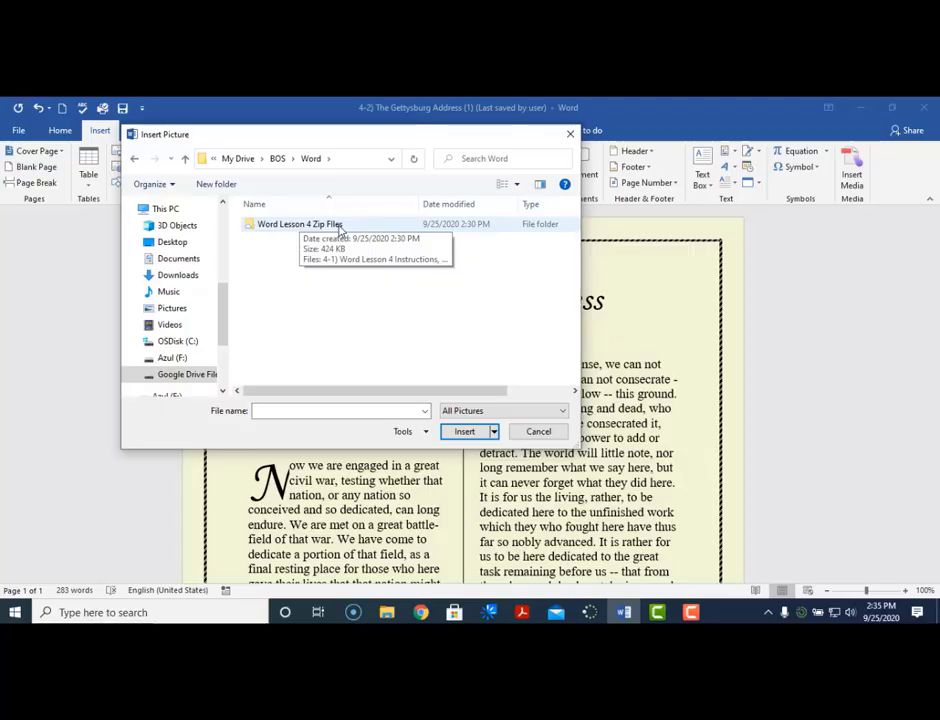
{"action": "double_click", "coordinate": [340, 226]}
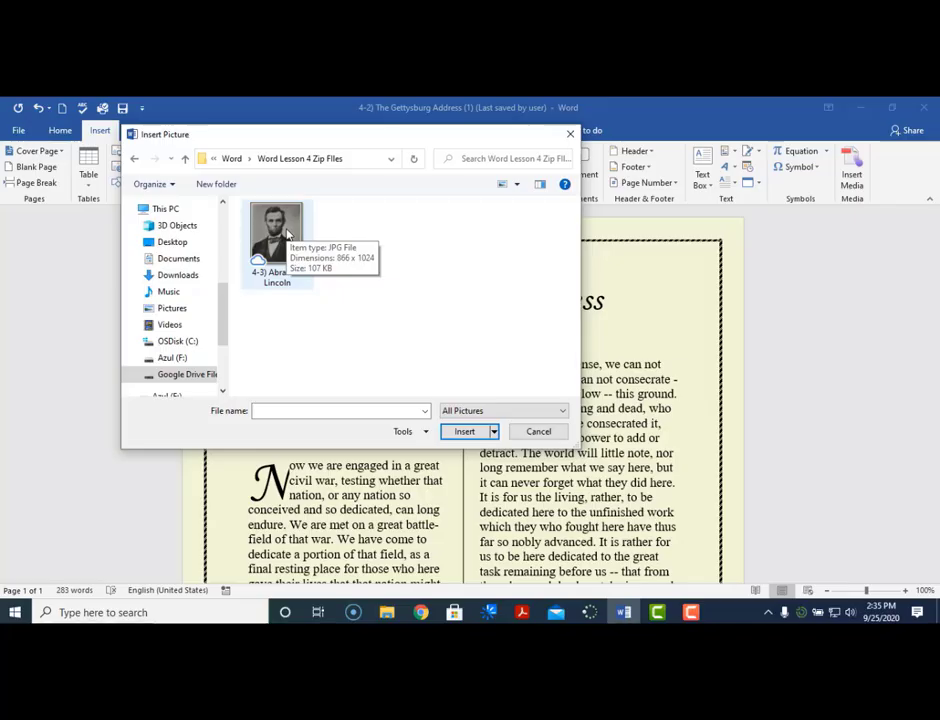
{"action": "left_click", "coordinate": [284, 233]}
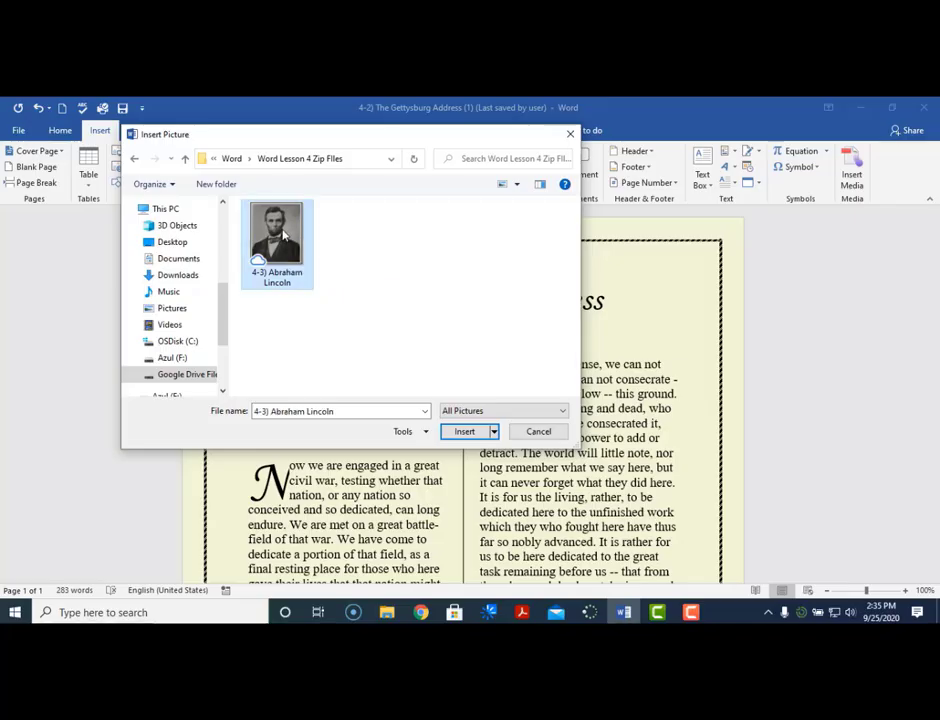
{"action": "left_click", "coordinate": [465, 436]}
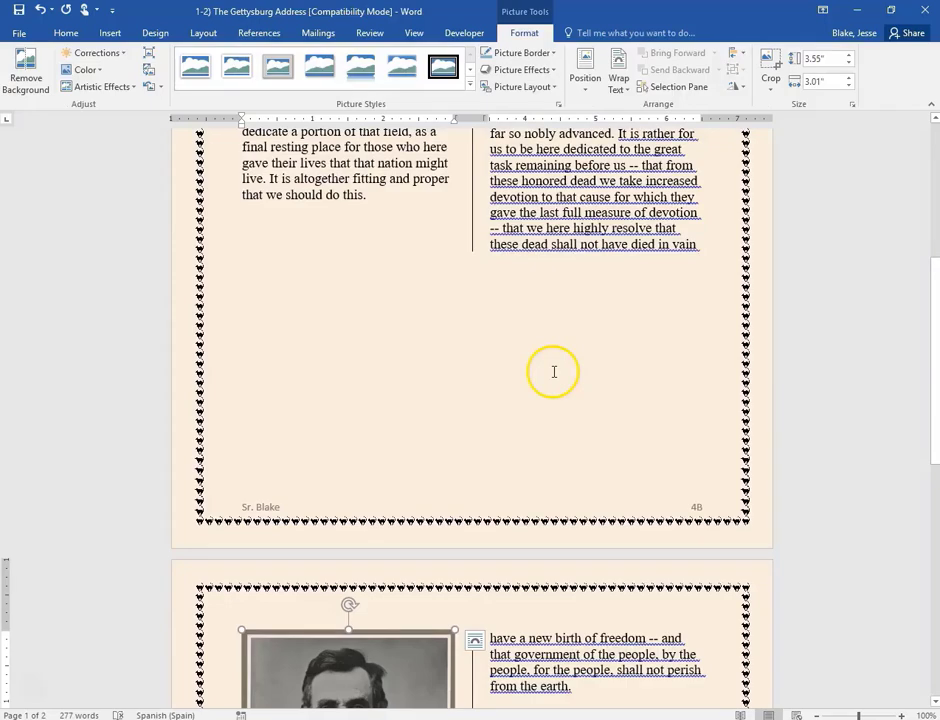
- Set the Lincoln photo to In Front of Text and drag it below the left column's text
{"action": "left_click", "coordinate": [628, 90]}
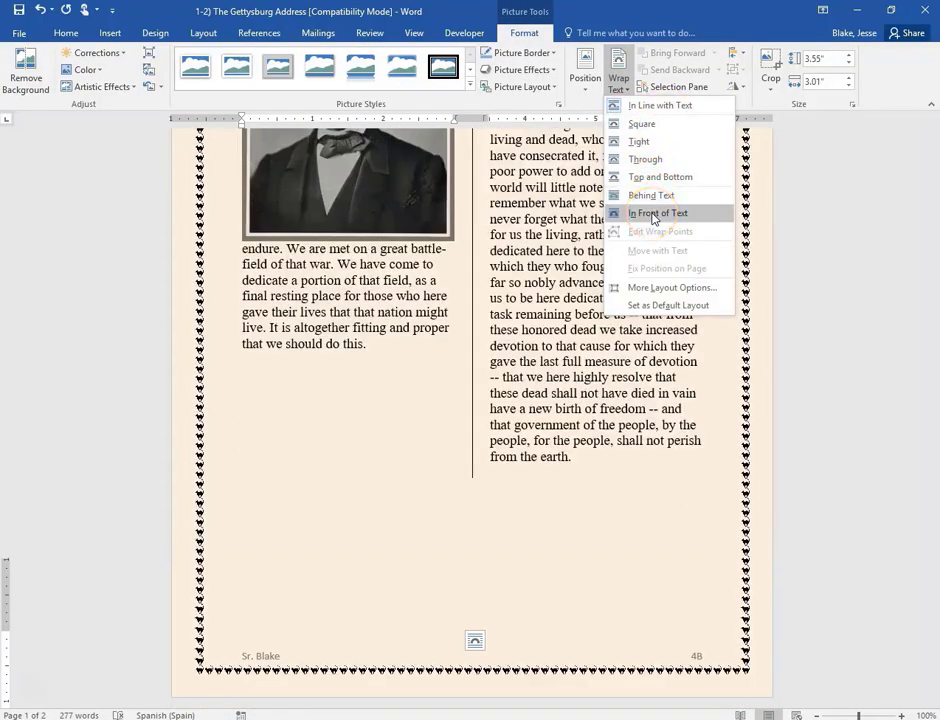
{"action": "left_click", "coordinate": [654, 214]}
{"action": "scroll", "coordinate": [441, 346], "scroll_direction": "up", "scroll_amount": 3}
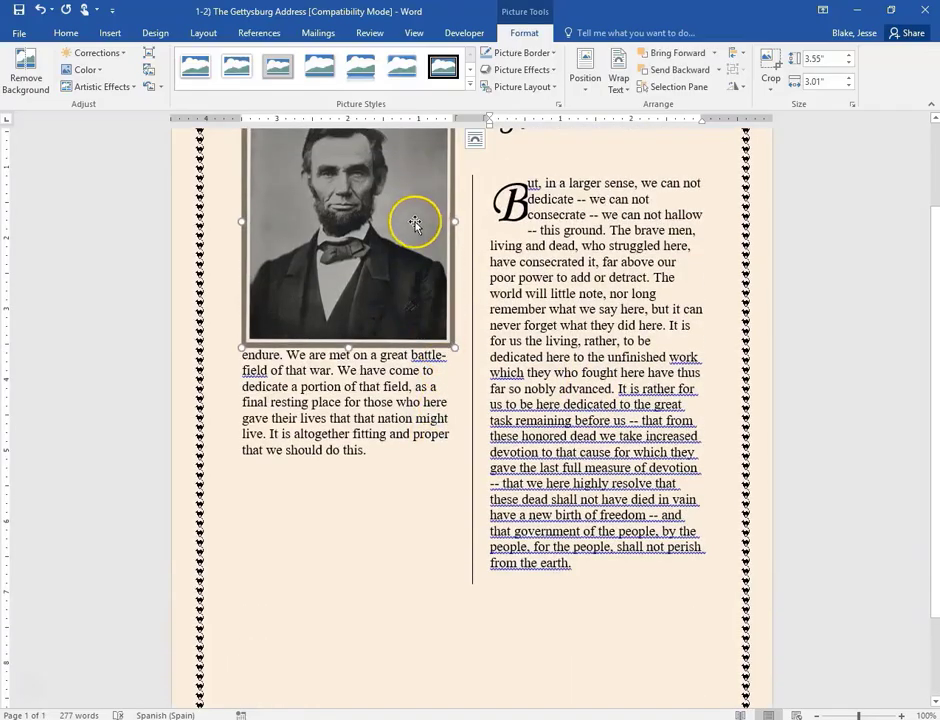
{"action": "left_click_drag", "start_coordinate": [415, 224], "coordinate": [394, 588]}
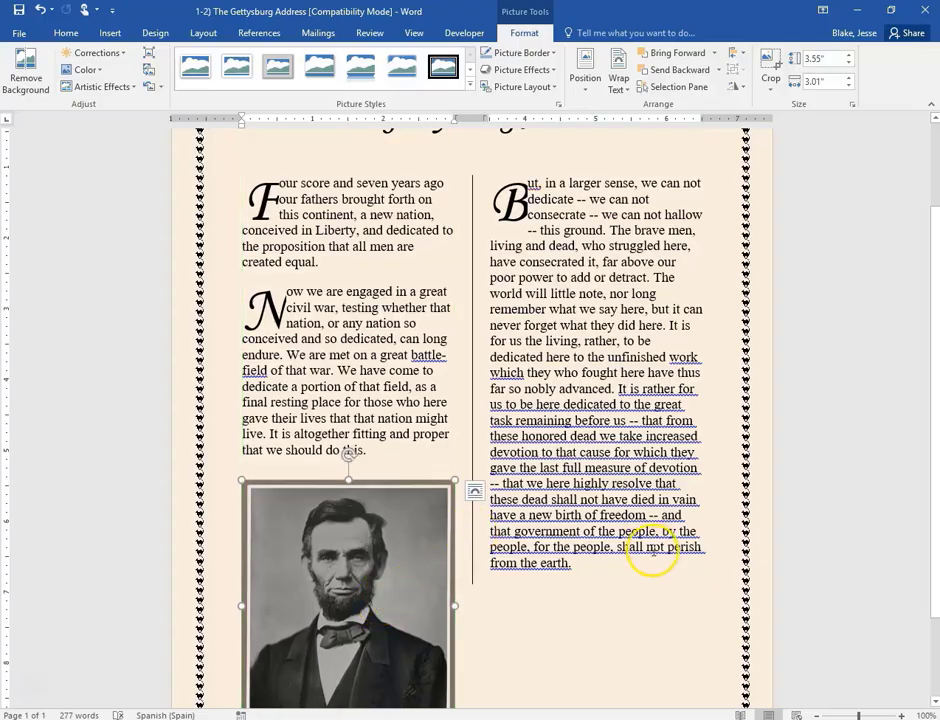
- Set the Lincoln photo's height to 3", nudge it into place, and zoom out to view the page
{"action": "left_click", "coordinate": [838, 57]}
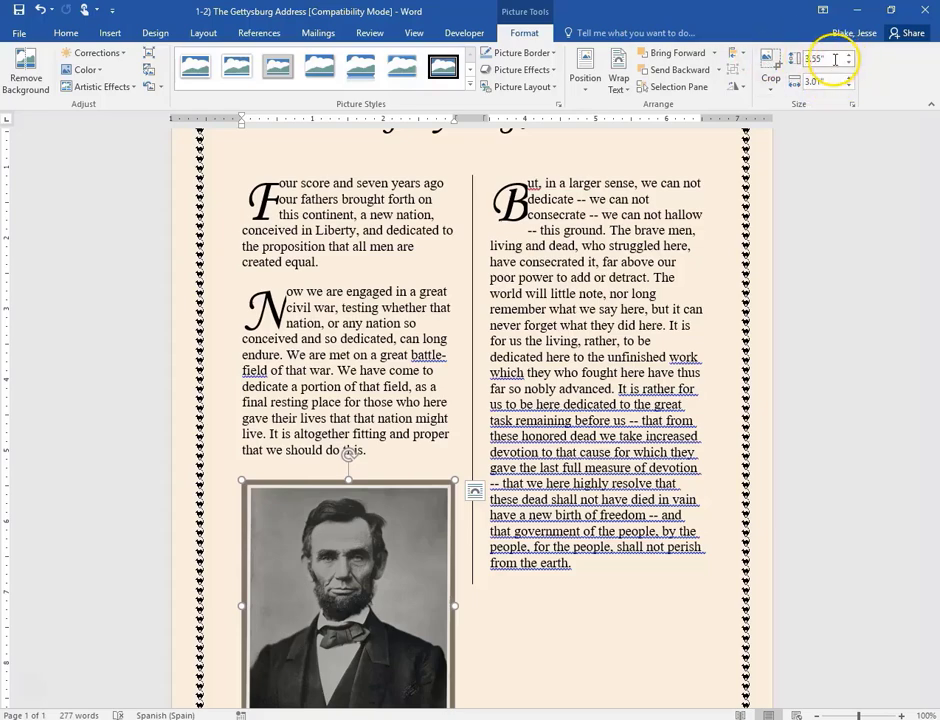
{"action": "left_click_drag", "start_coordinate": [835, 59], "coordinate": [805, 57]}
{"action": "type", "text": "3"}
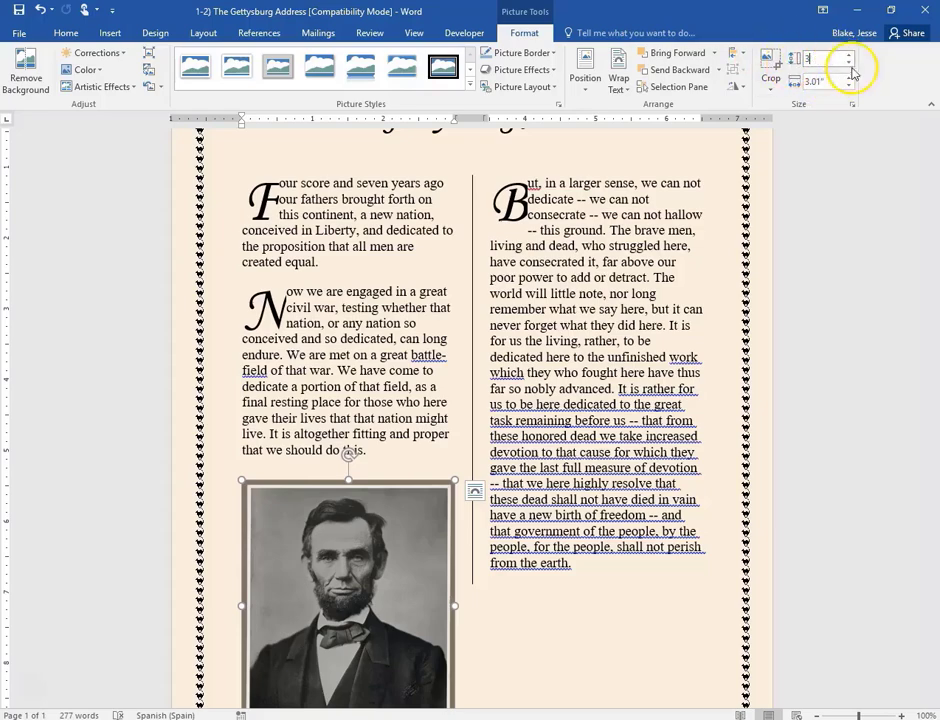
{"action": "key", "text": "Return"}
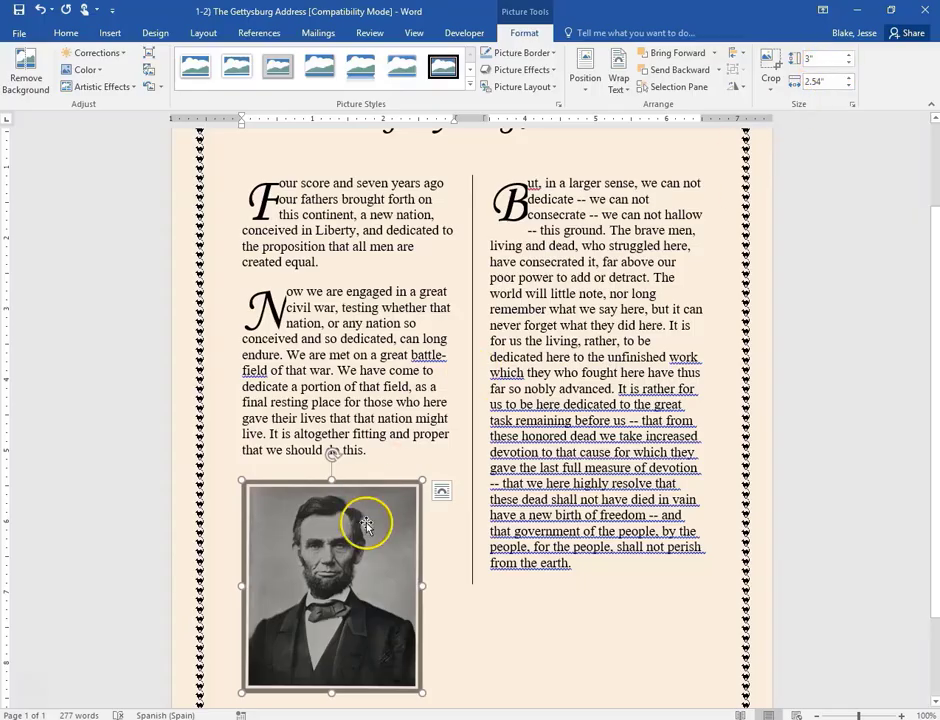
{"action": "left_click_drag", "start_coordinate": [367, 518], "coordinate": [376, 521]}
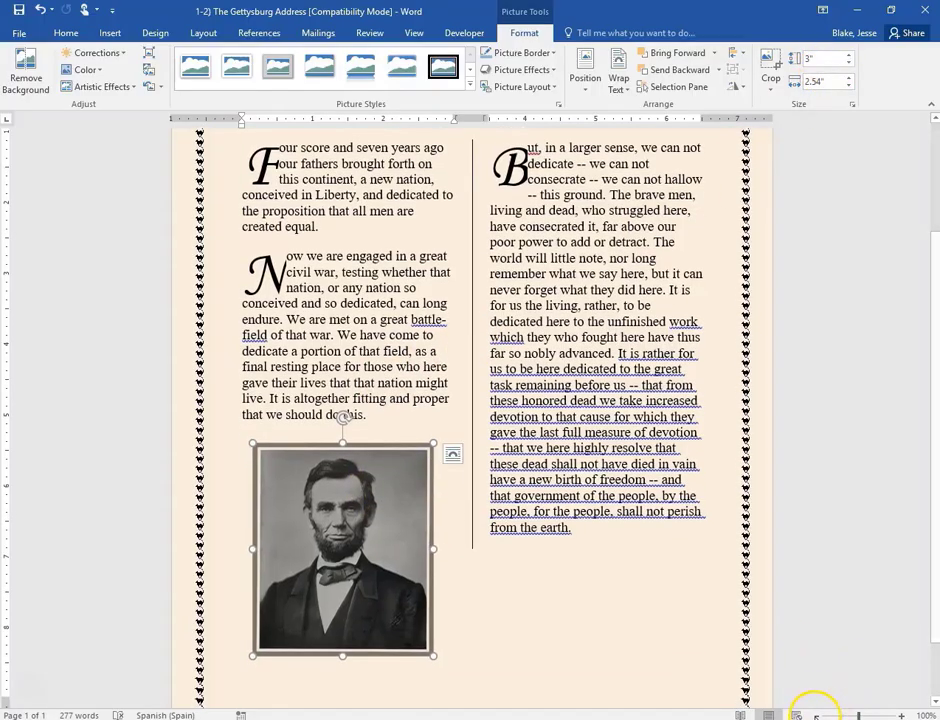
{"action": "left_click", "coordinate": [815, 713]}
{"action": "left_click", "coordinate": [815, 713]}
{"action": "scroll", "coordinate": [571, 634], "scroll_direction": "up", "scroll_amount": 1}
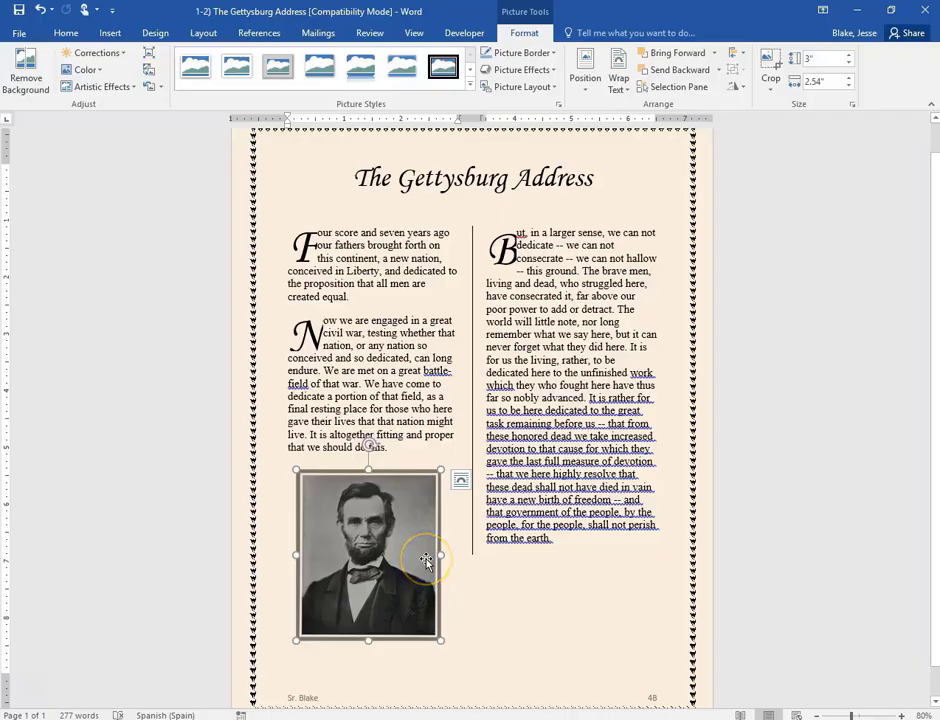
{"action": "left_click", "coordinate": [629, 577]}
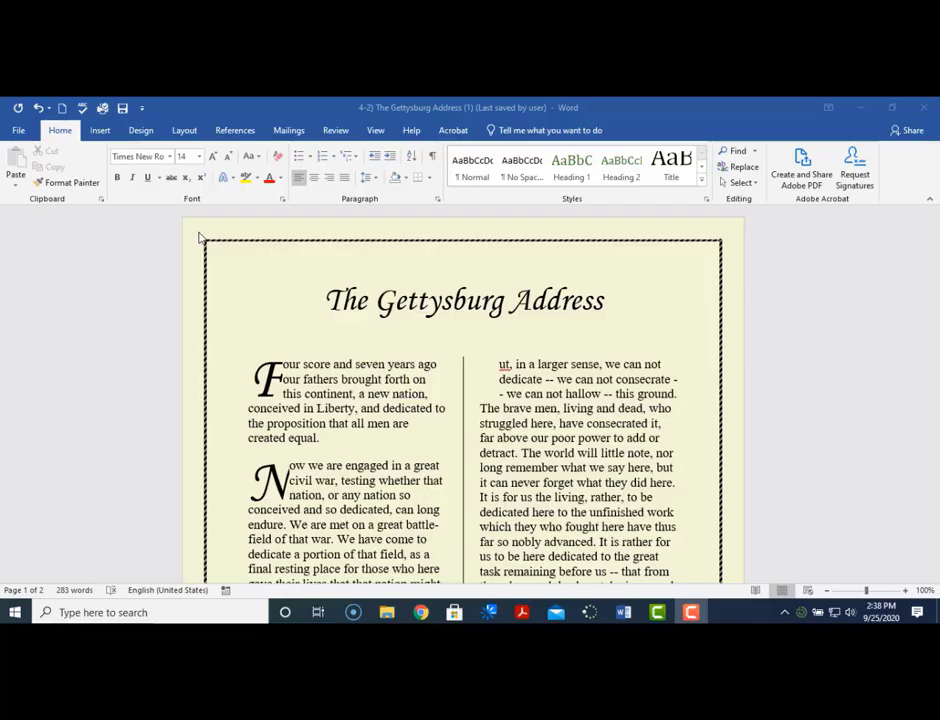
- Save the document to Google Drive > My Drive > BOS > Word in the newer format, then close Word
{"action": "left_click", "coordinate": [17, 131]}
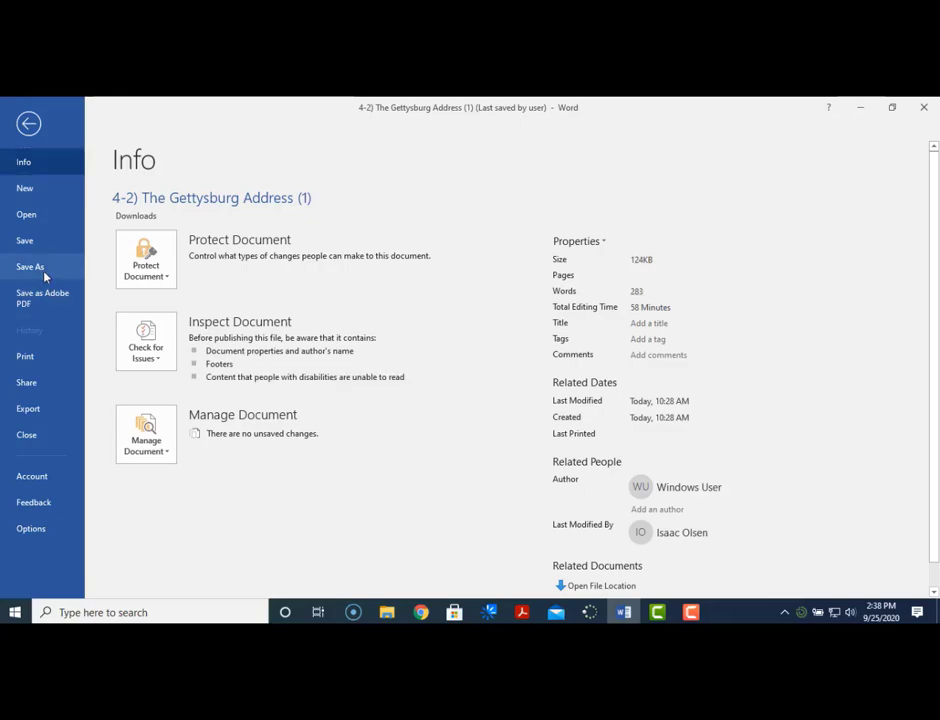
{"action": "left_click", "coordinate": [48, 270]}
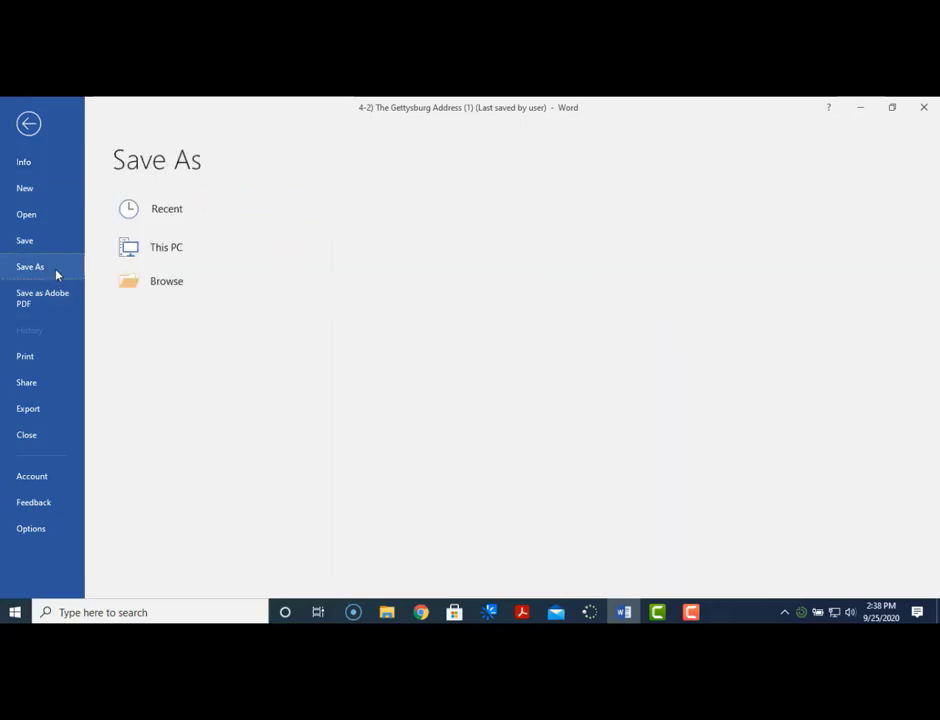
{"action": "left_click", "coordinate": [167, 284]}
{"action": "left_click_drag", "start_coordinate": [227, 409], "coordinate": [227, 430]}
{"action": "left_click", "coordinate": [200, 363]}
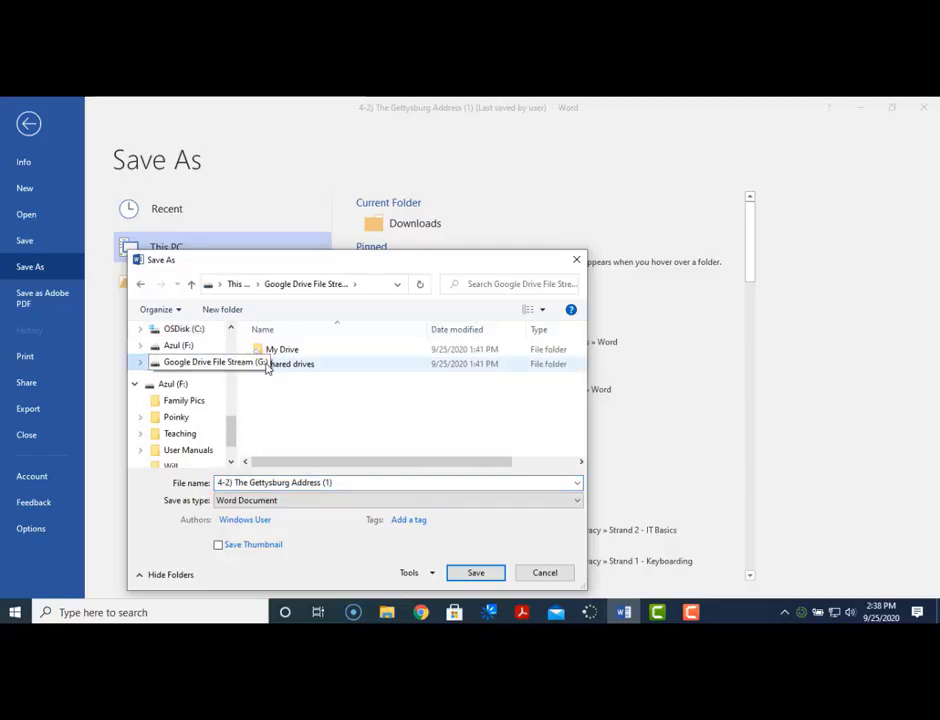
{"action": "left_click", "coordinate": [296, 350]}
{"action": "double_click", "coordinate": [296, 350]}
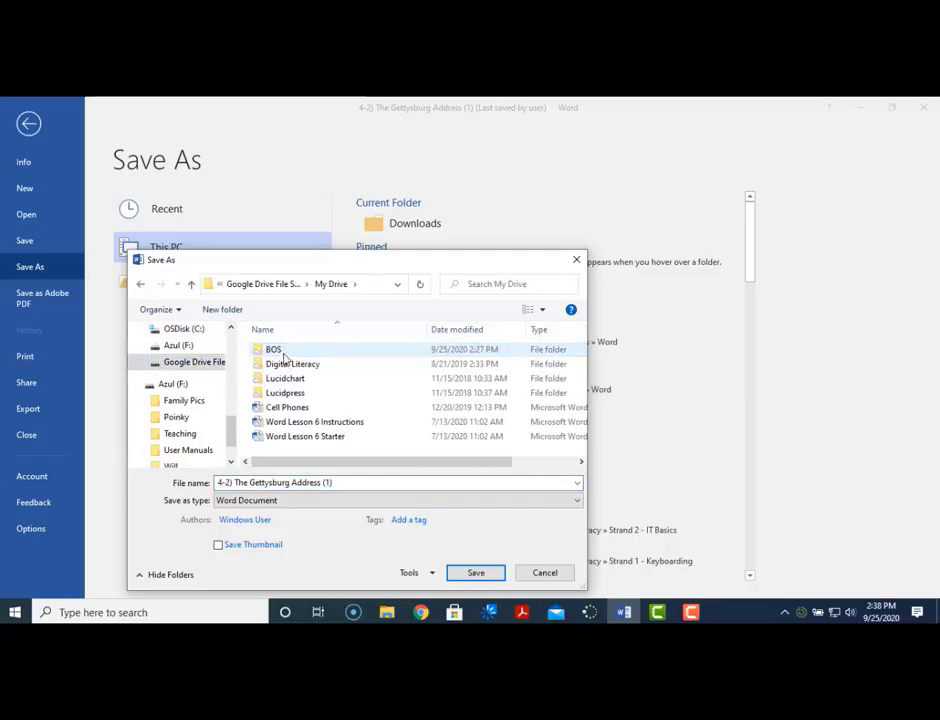
{"action": "double_click", "coordinate": [295, 351]}
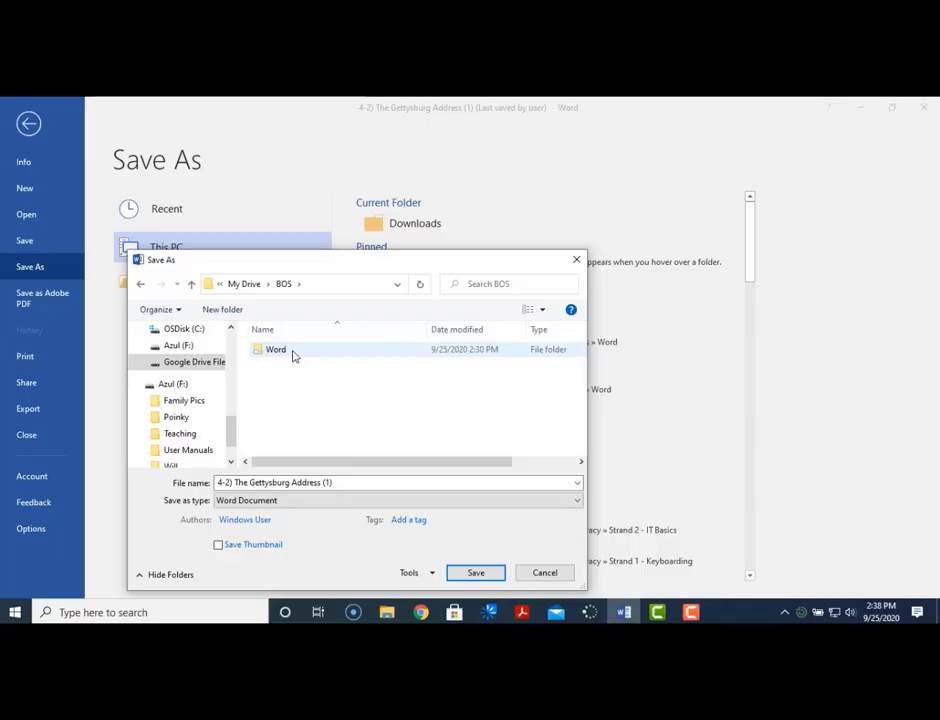
{"action": "left_click", "coordinate": [280, 350]}
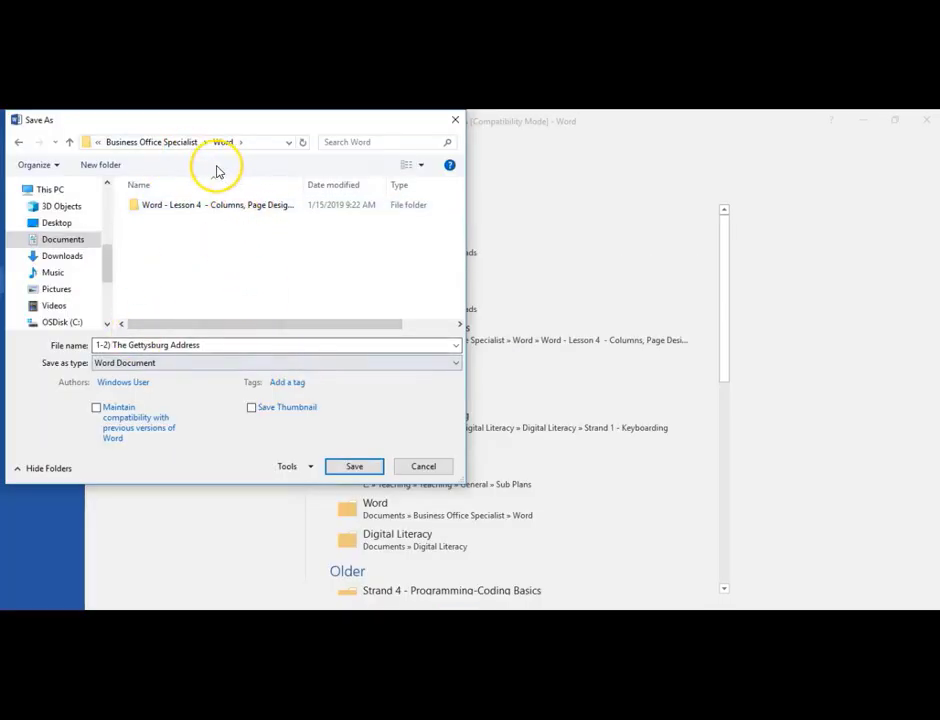
{"action": "left_click", "coordinate": [357, 469]}
{"action": "left_click", "coordinate": [527, 399]}
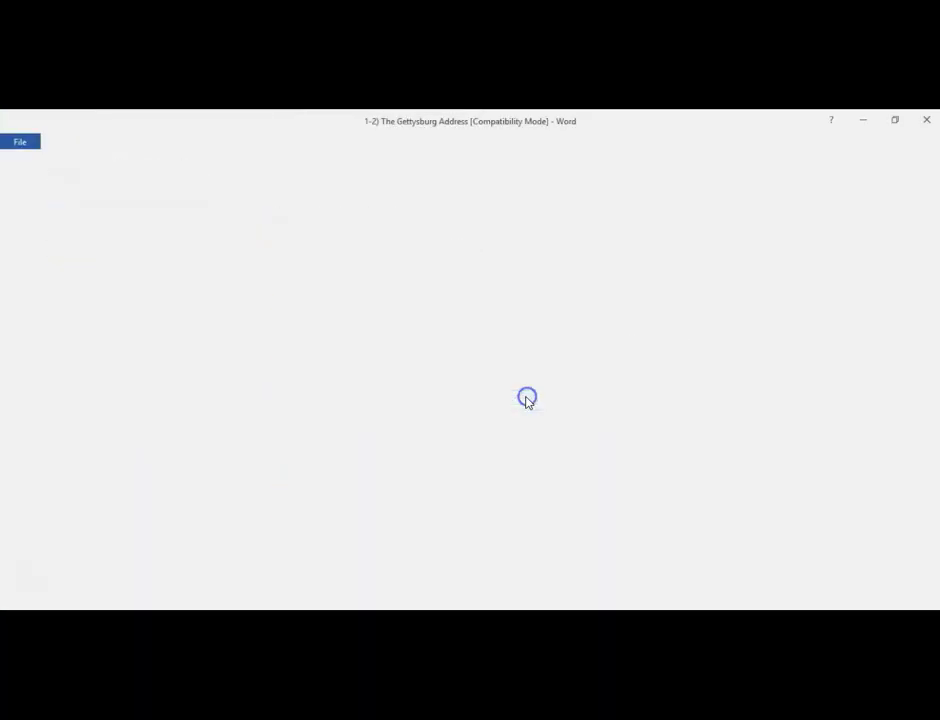
{"action": "left_click", "coordinate": [926, 120]}
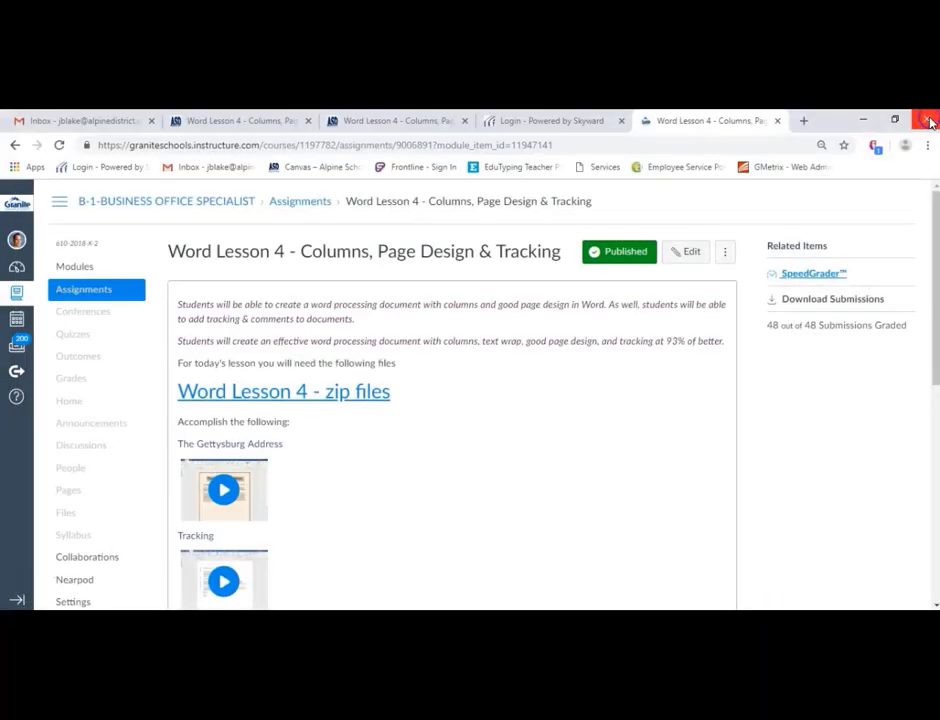